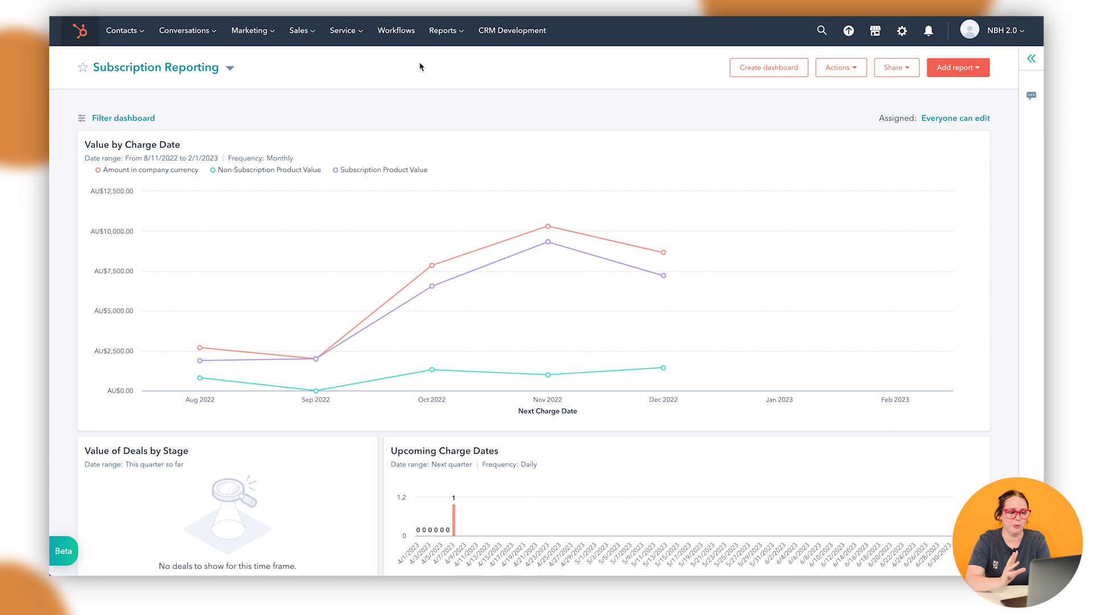
# Step: Leave the reporting dashboard and bring up the Workflows list
pyautogui.click(401, 46)
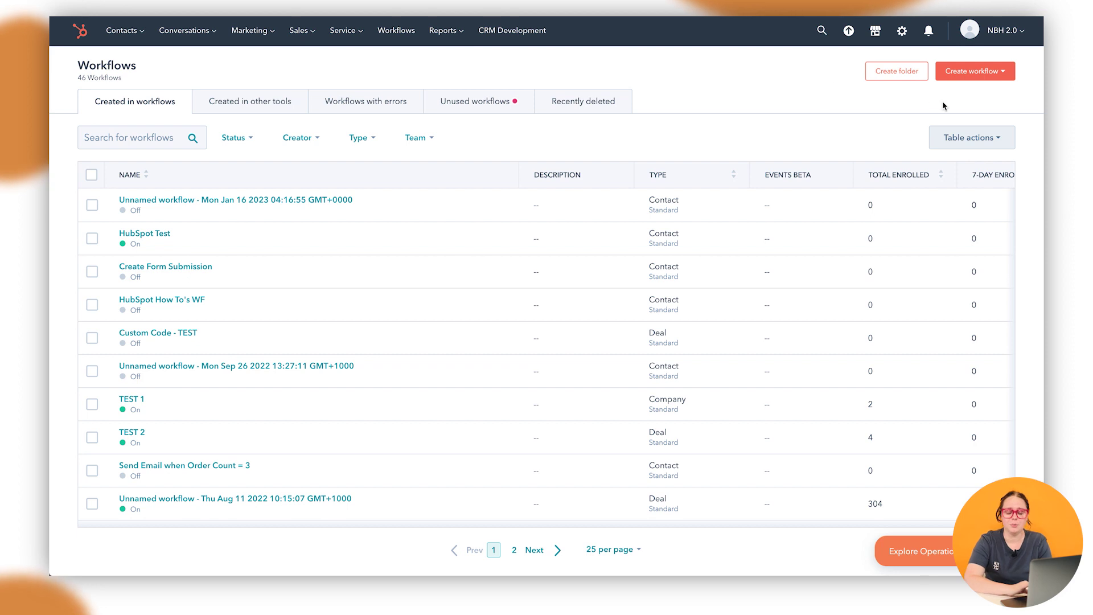
# Step: Start a new workflow via the templates page, choosing to create it from scratch
pyautogui.click(974, 76)
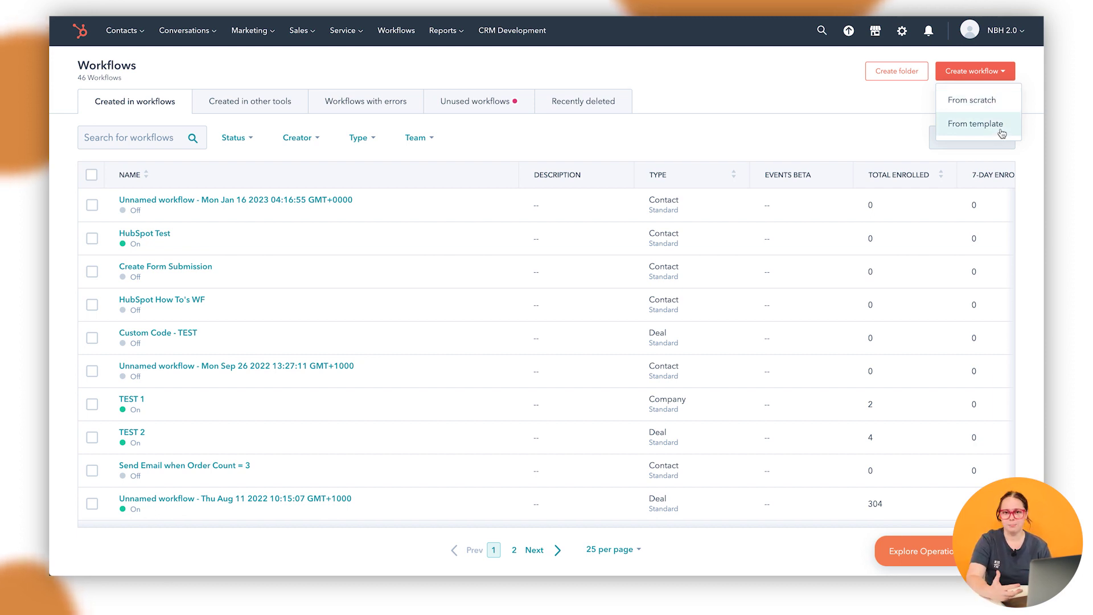
pyautogui.click(1000, 125)
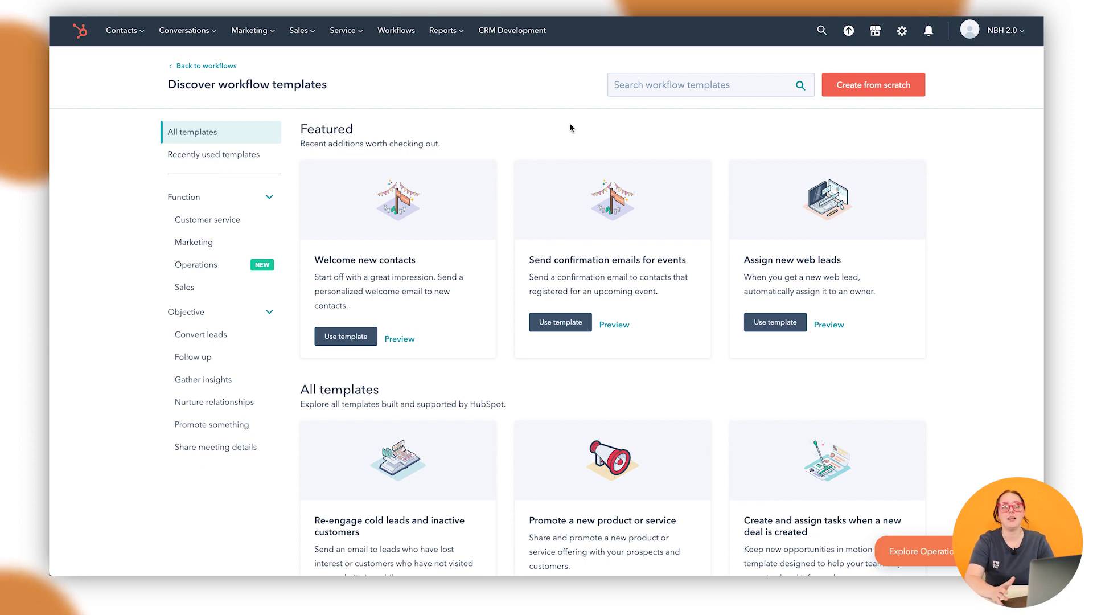
pyautogui.click(871, 89)
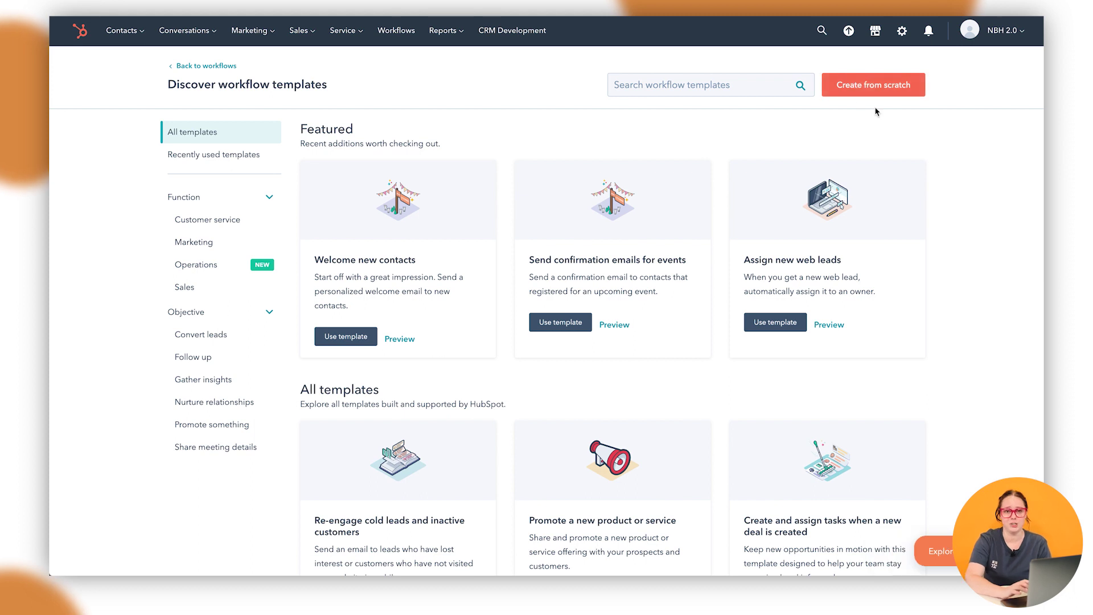
# Step: Preview company-, ticket-, quote- and conversation-based types, then create a blank contact-based workflow
pyautogui.click(870, 87)
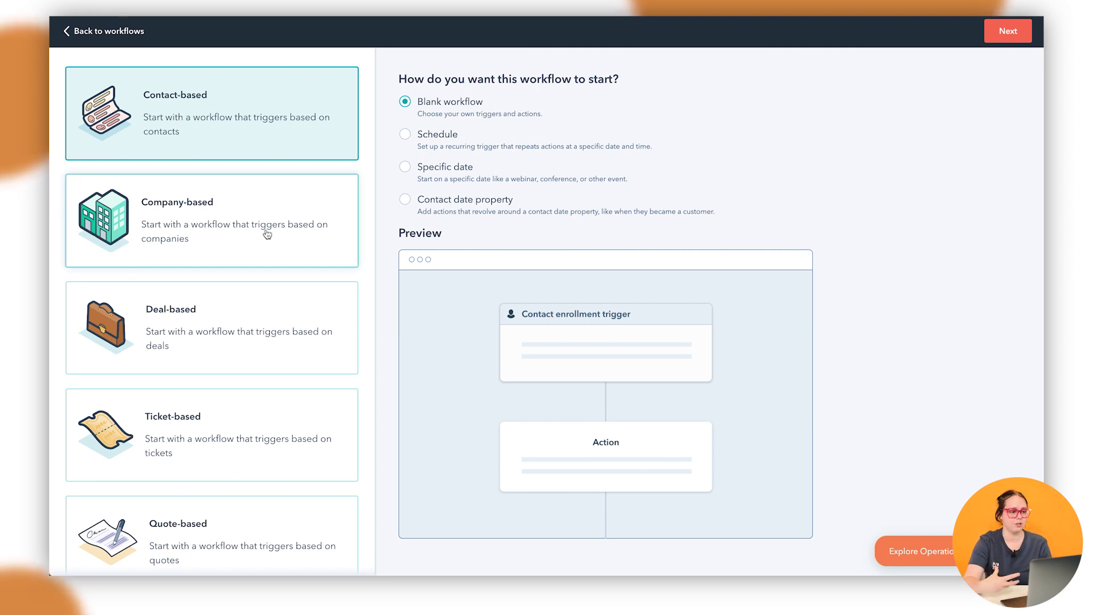
pyautogui.scroll(-1, 266, 233)
pyautogui.scroll(-2, 267, 233)
pyautogui.scroll(3, 267, 233)
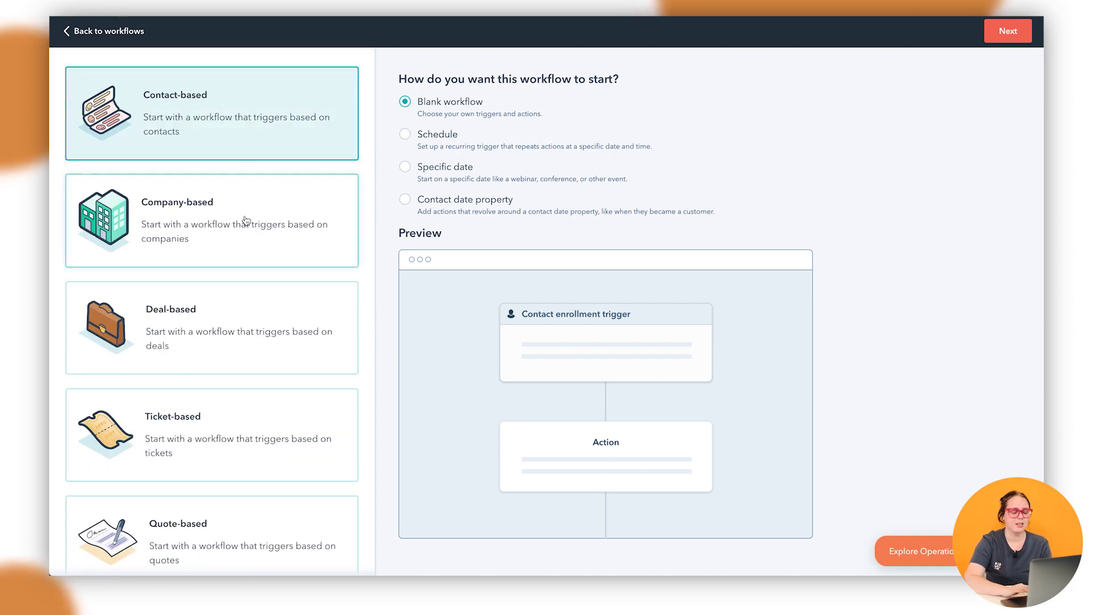
pyautogui.click(245, 221)
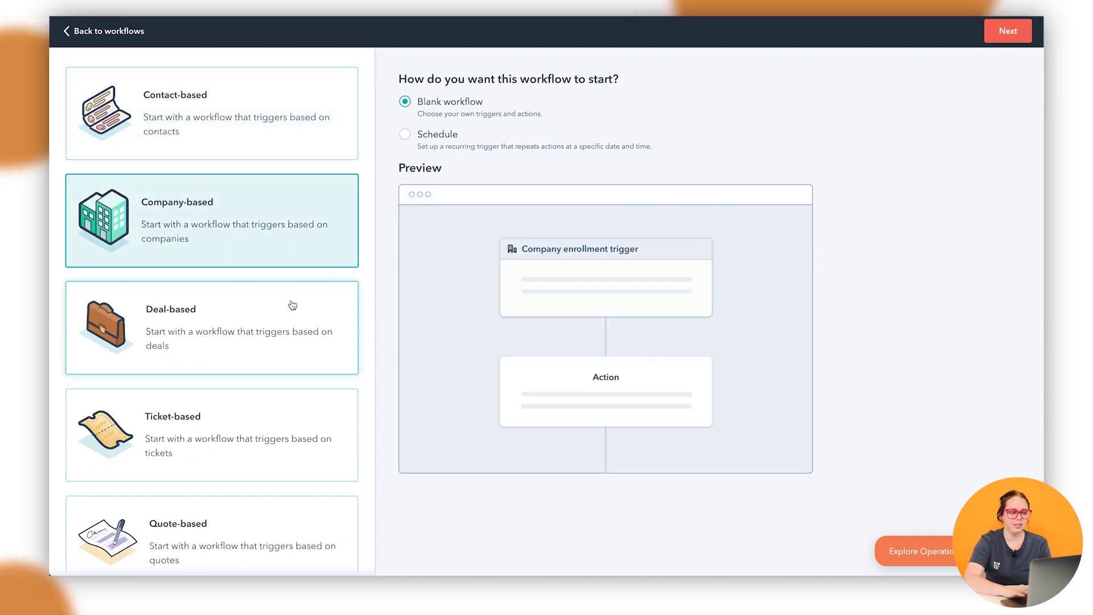
pyautogui.scroll(-2, 291, 305)
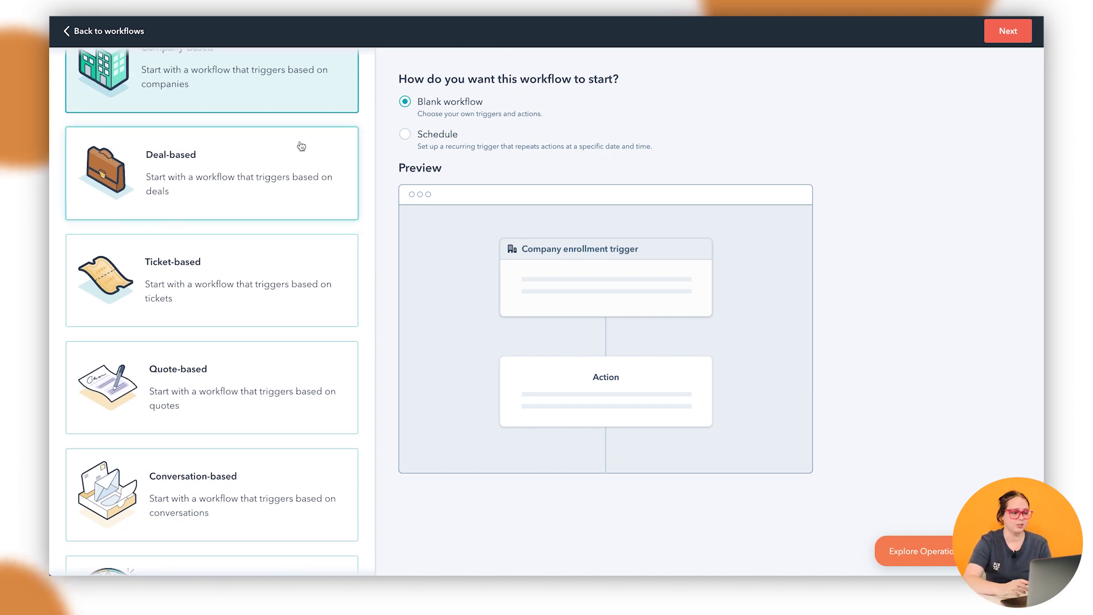
pyautogui.scroll(-2, 300, 147)
pyautogui.click(295, 180)
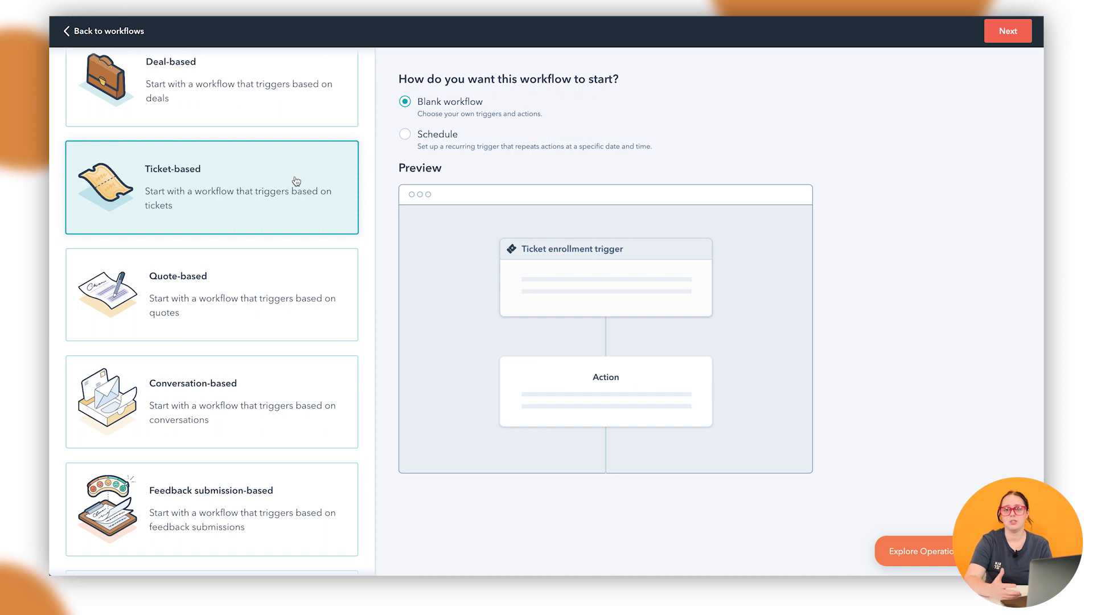
pyautogui.scroll(-2, 294, 180)
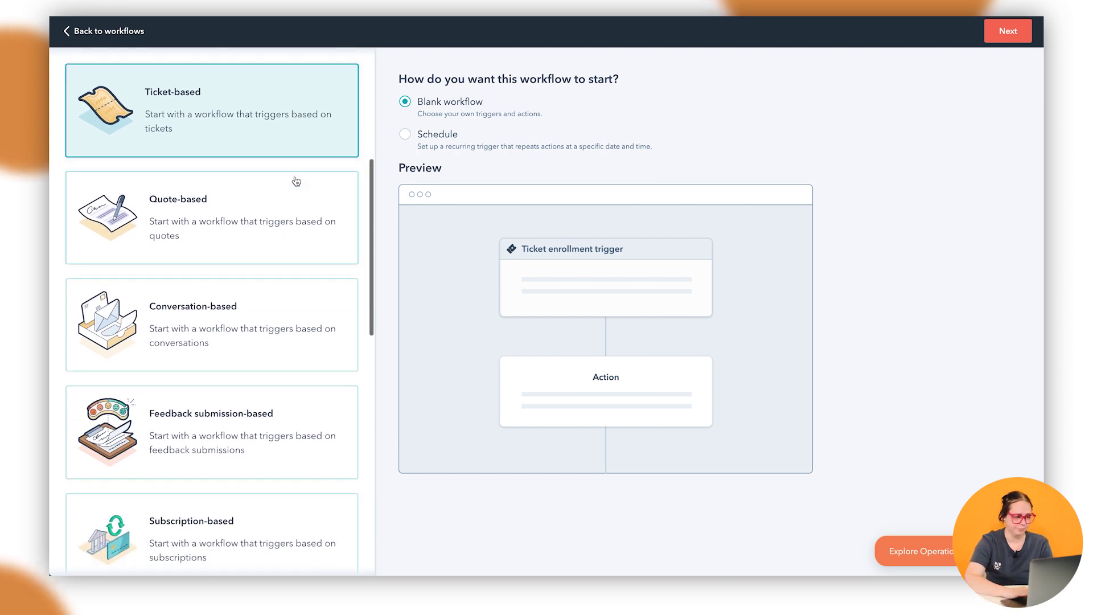
pyautogui.click(292, 179)
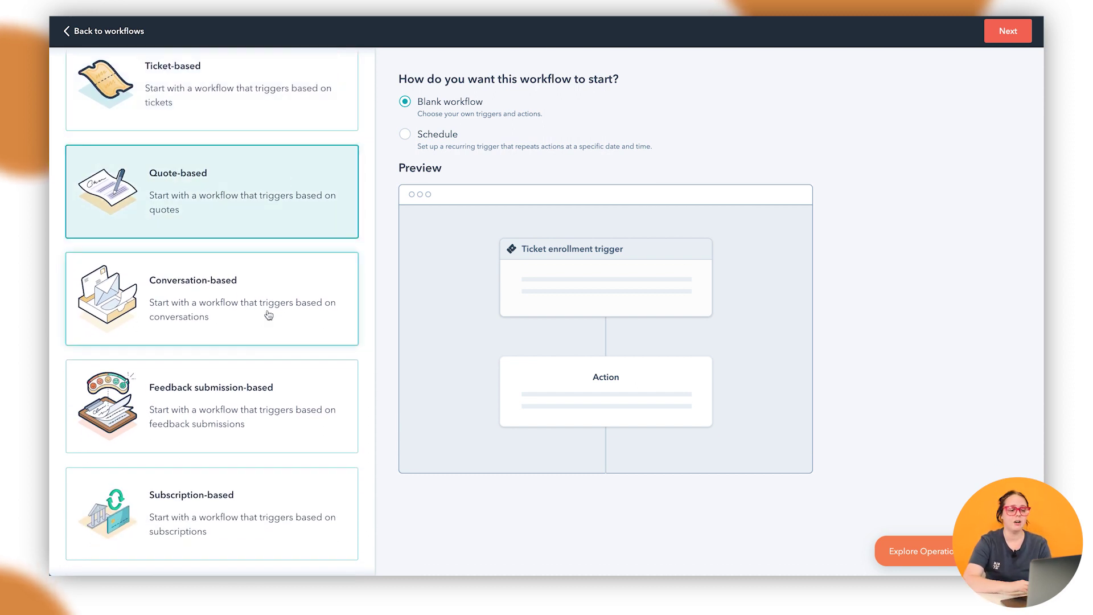
pyautogui.click(268, 315)
pyautogui.scroll(-2, 267, 316)
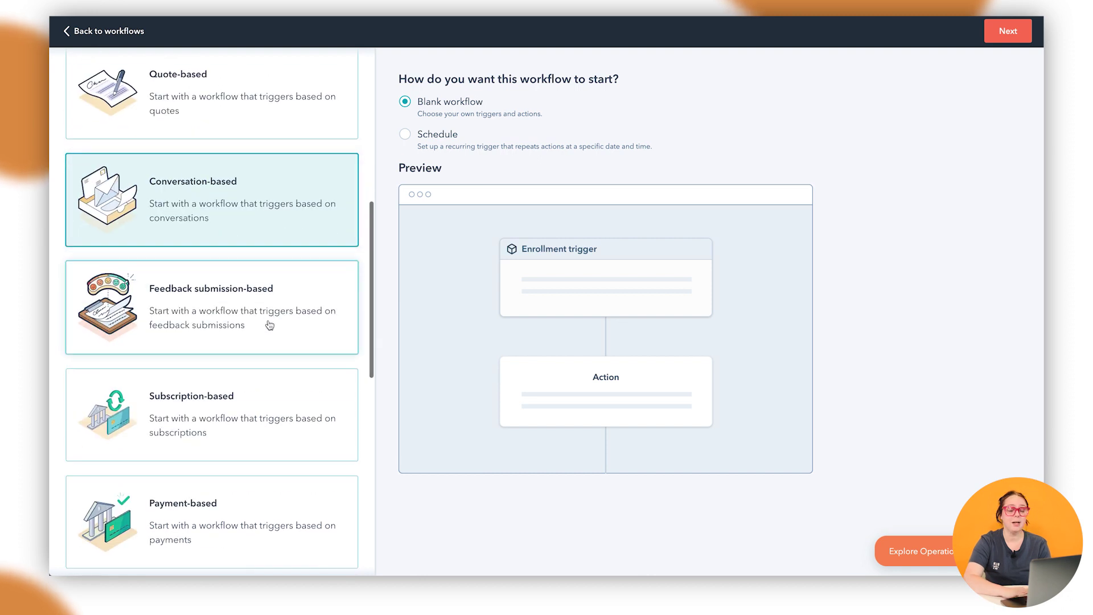
pyautogui.scroll(-1, 271, 368)
pyautogui.scroll(-2, 271, 374)
pyautogui.scroll(-3, 271, 375)
pyautogui.scroll(-1, 271, 374)
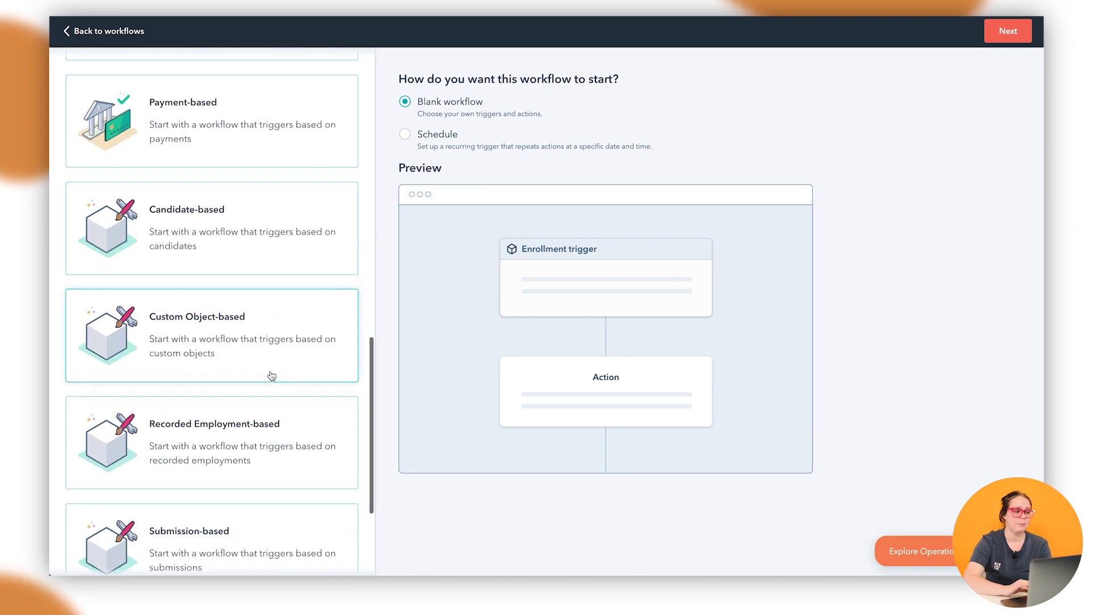
pyautogui.scroll(-3, 293, 234)
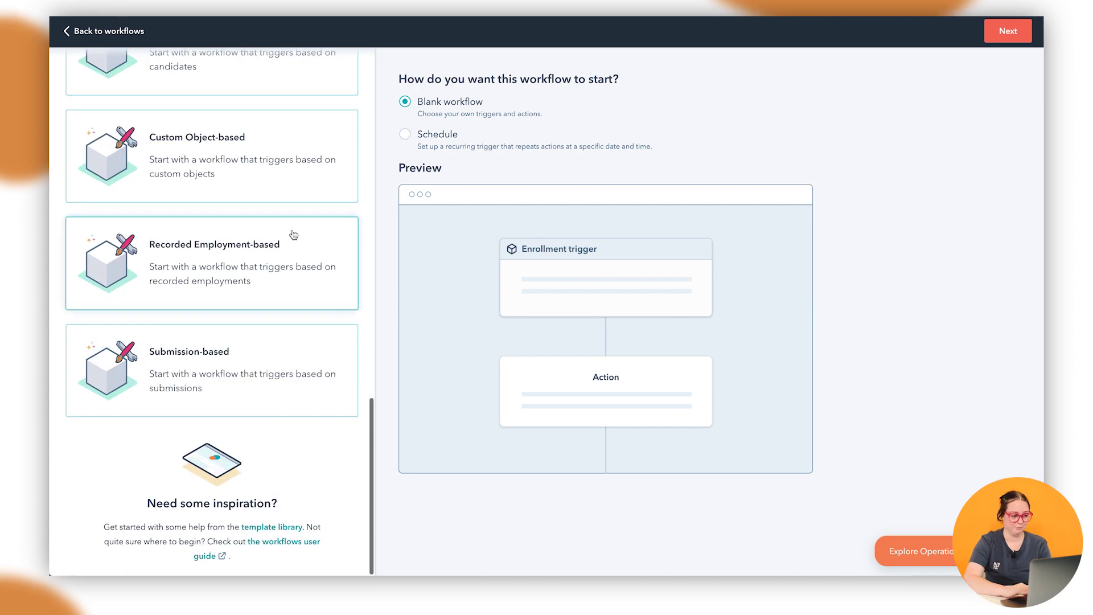
pyautogui.scroll(15, 292, 235)
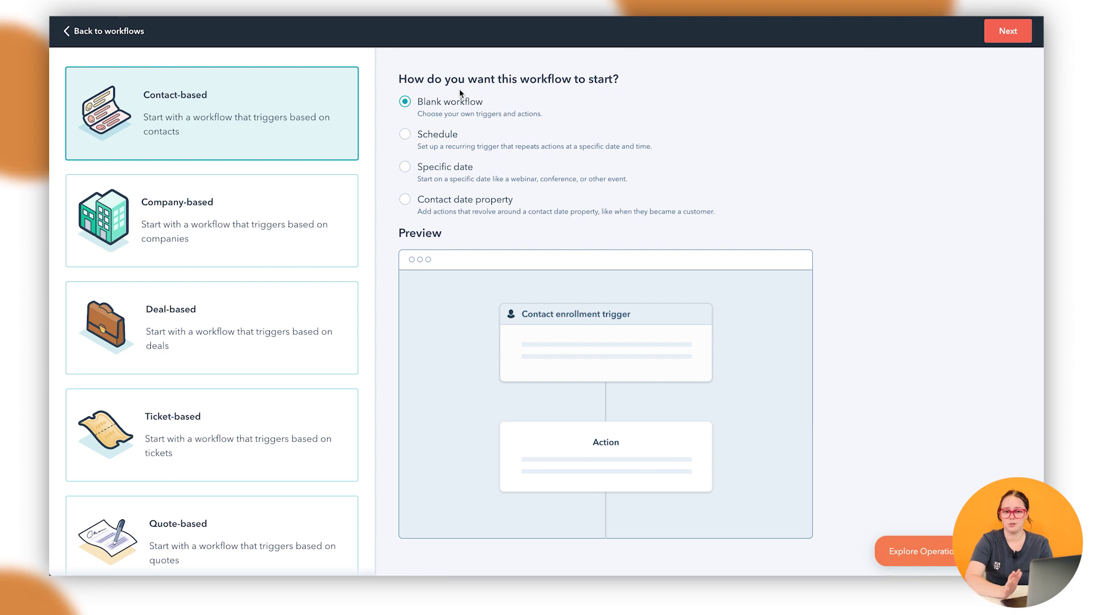
pyautogui.click(1009, 32)
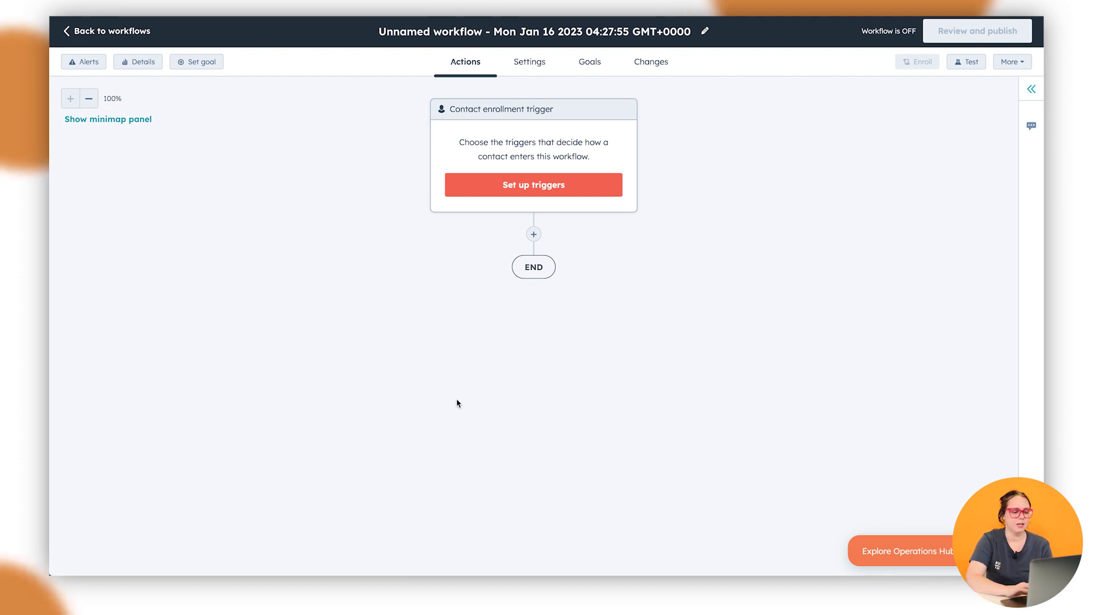
pyautogui.doubleClick(533, 266)
pyautogui.click(126, 178)
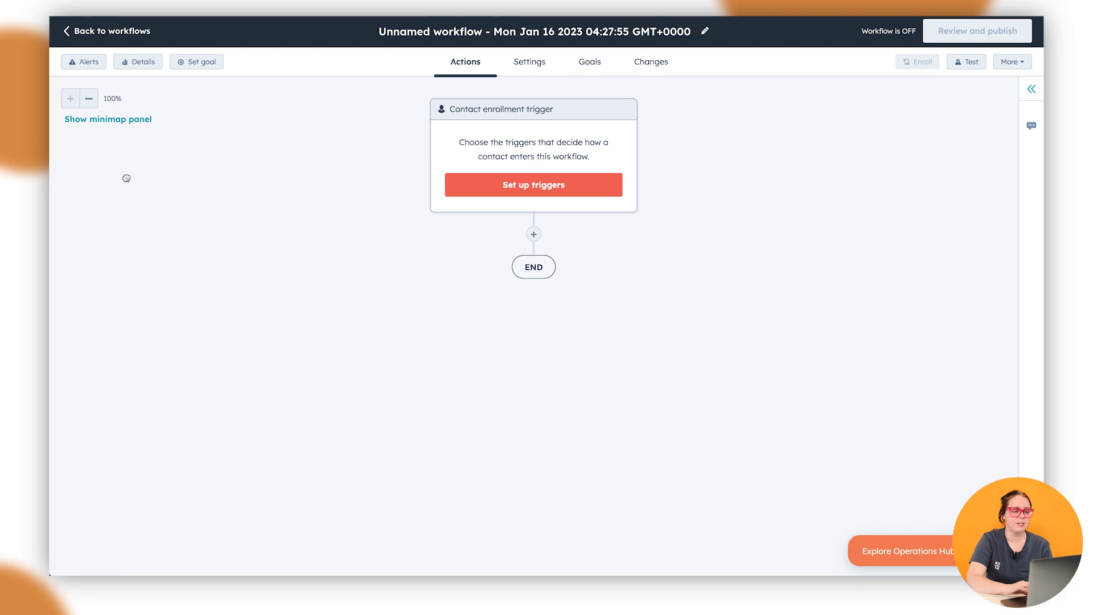
pyautogui.click(92, 101)
pyautogui.click(93, 101)
pyautogui.click(71, 98)
pyautogui.click(111, 121)
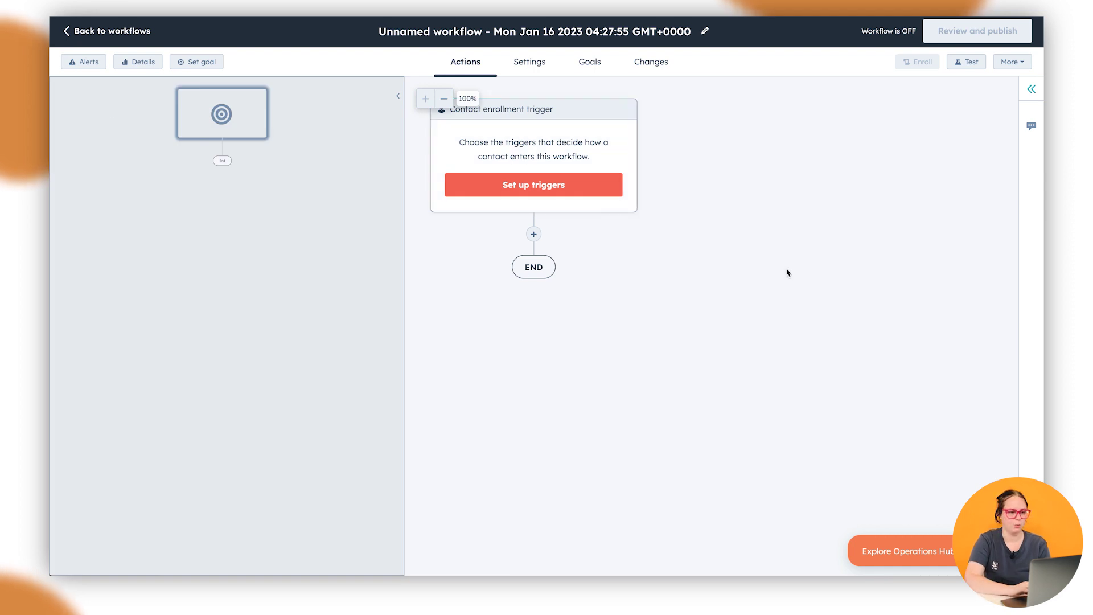
pyautogui.click(397, 96)
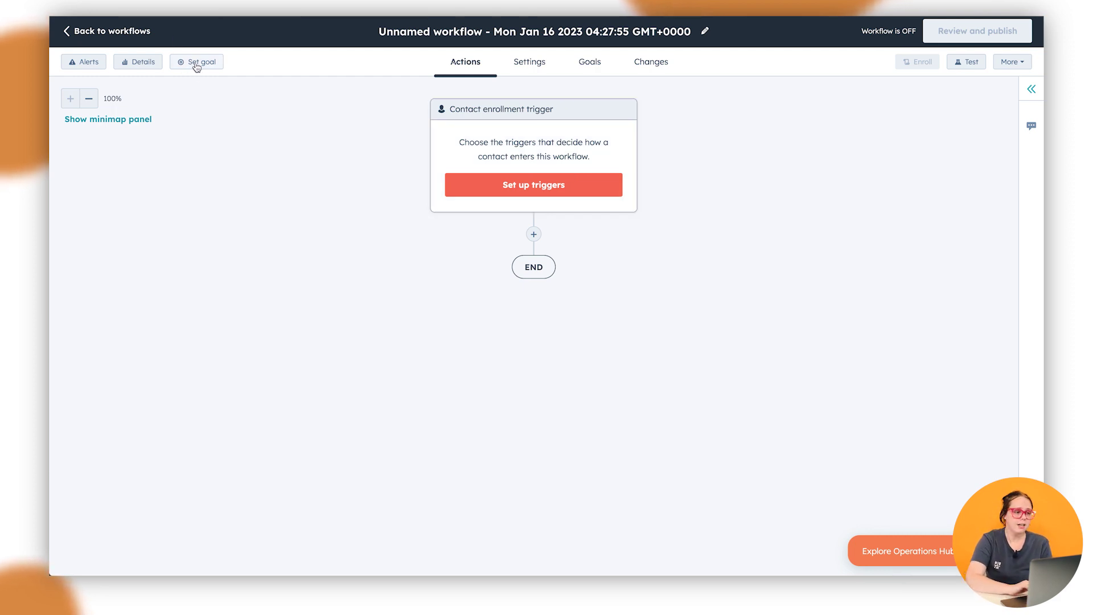
# Step: Set the workflow goal to Lifecycle stage is any of Sales Qualified Lead and save it
pyautogui.click(196, 67)
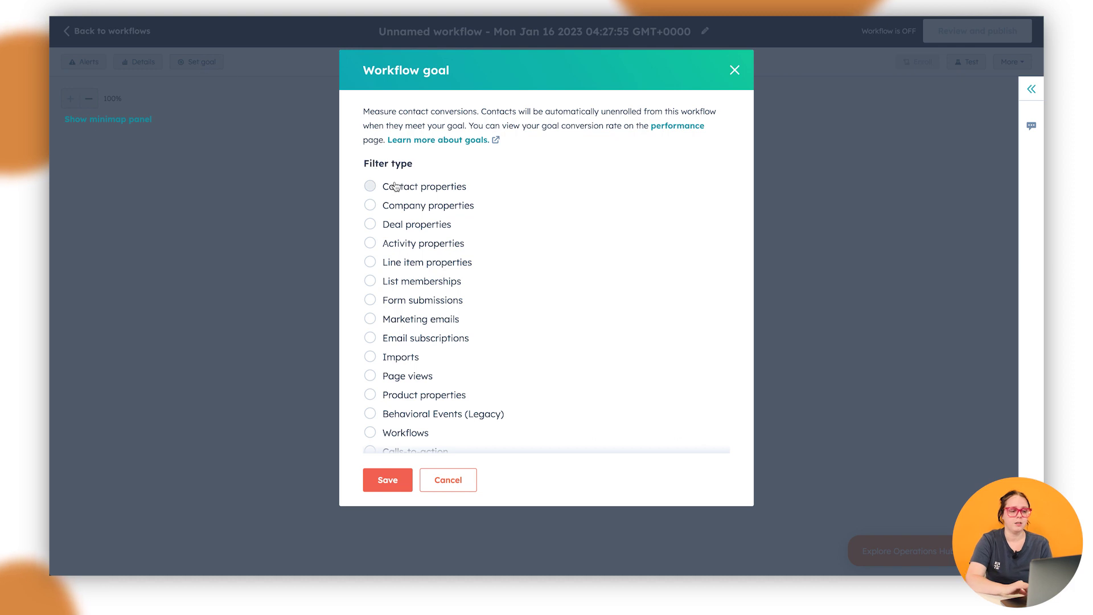
pyautogui.click(395, 186)
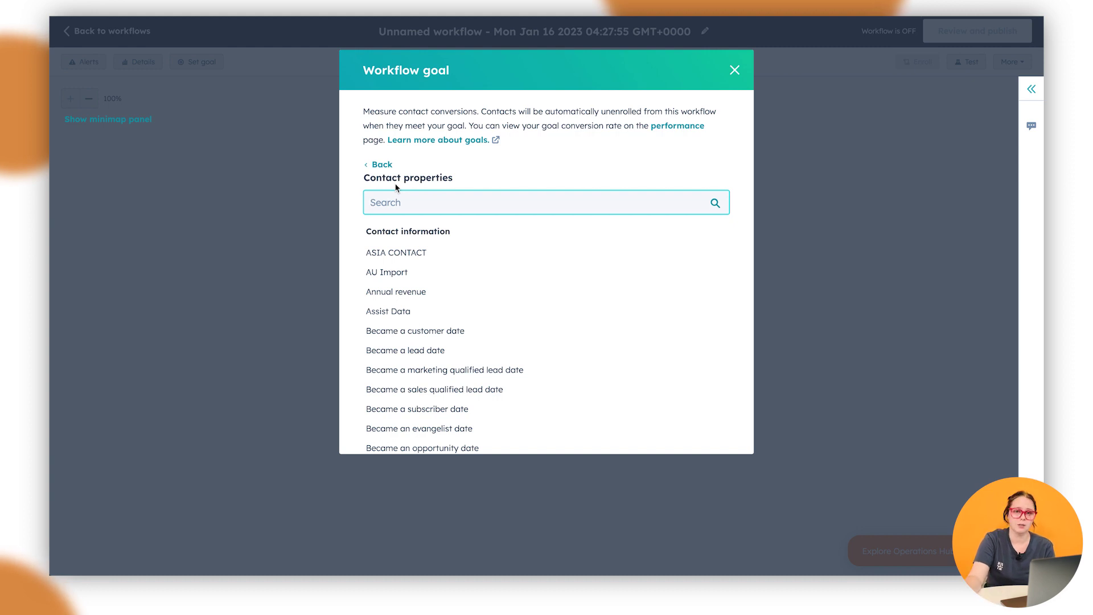
pyautogui.write('LIFE')
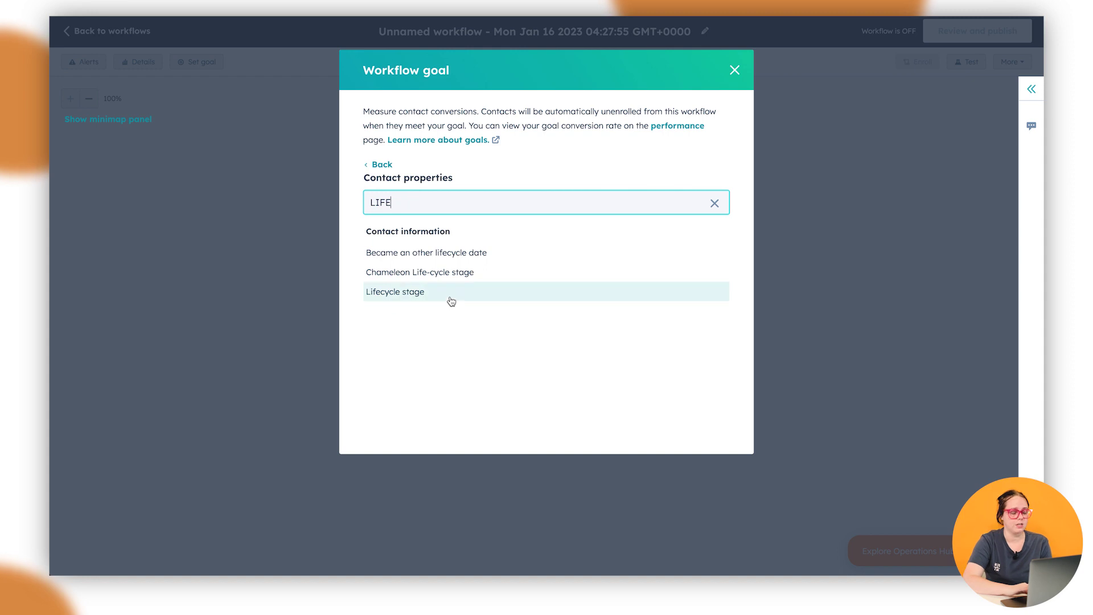
pyautogui.click(451, 293)
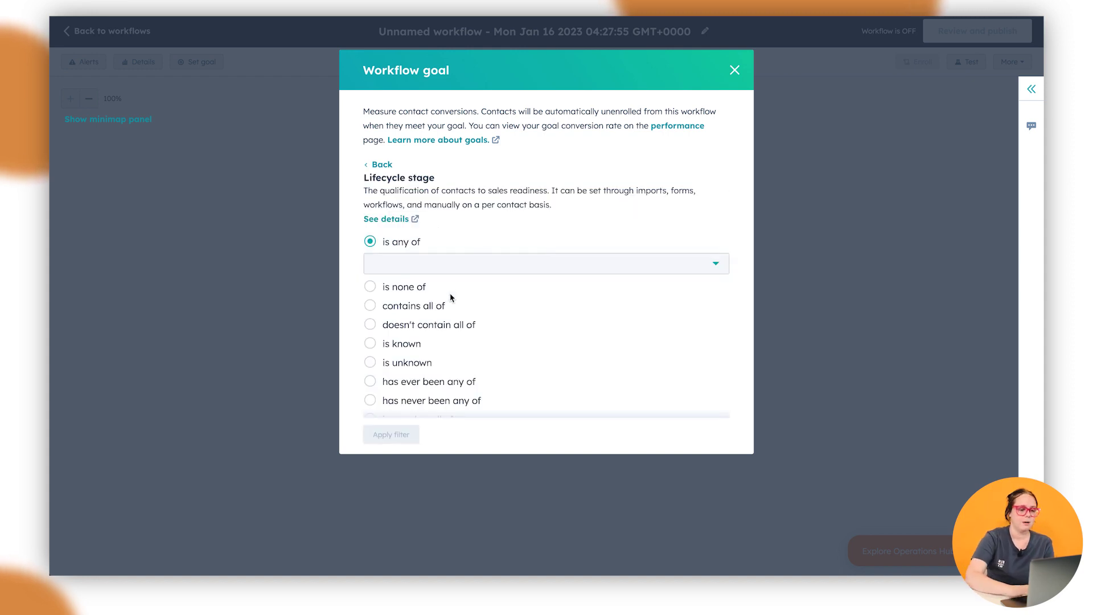
pyautogui.click(456, 268)
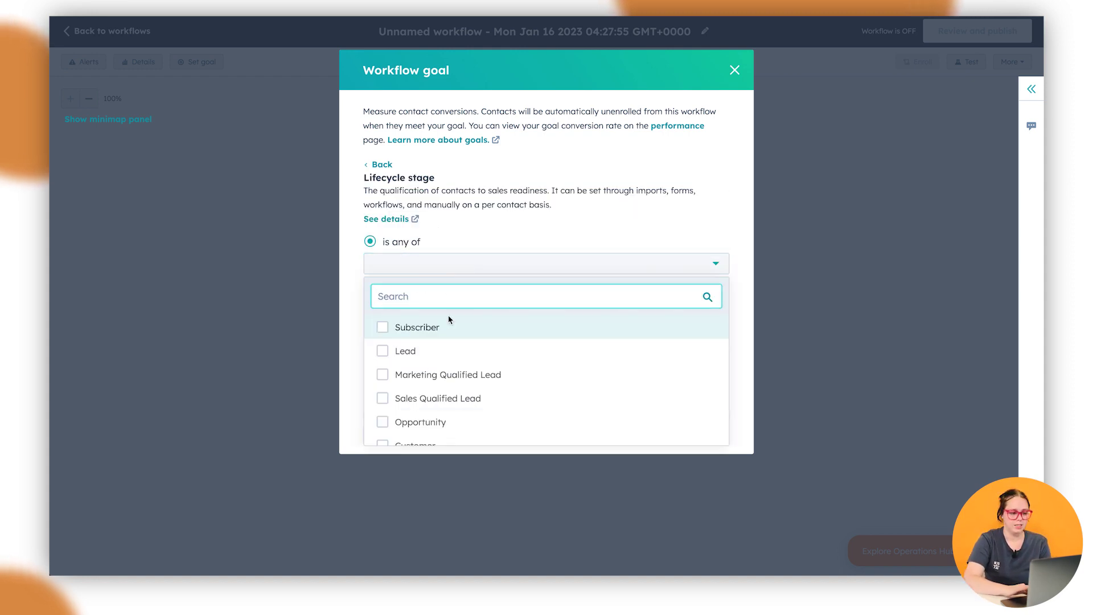
pyautogui.scroll(-1, 450, 342)
pyautogui.scroll(-1, 450, 347)
pyautogui.click(450, 348)
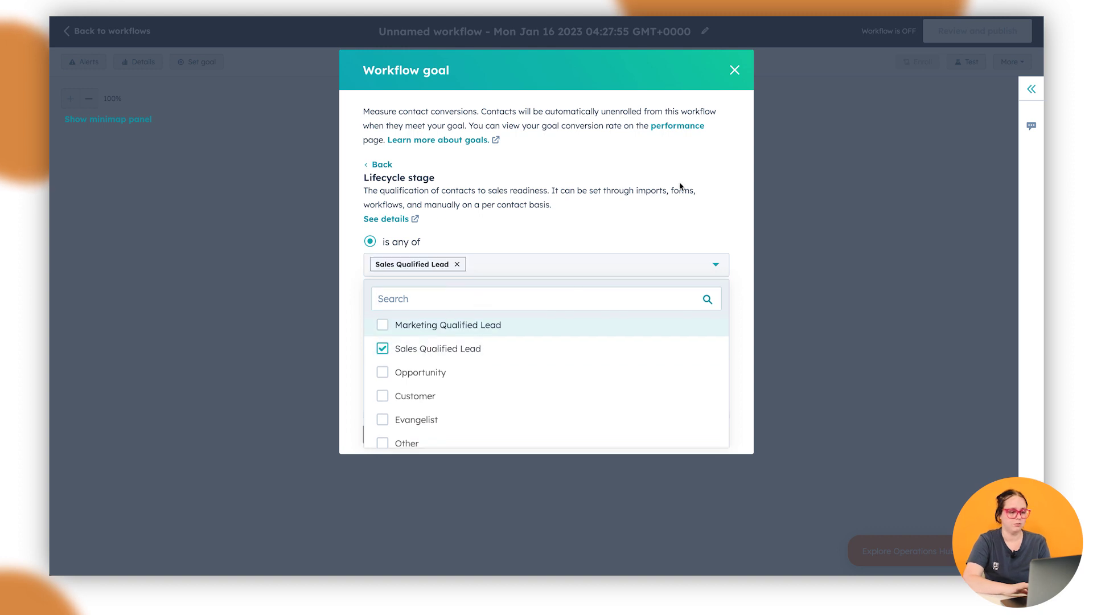
pyautogui.click(684, 188)
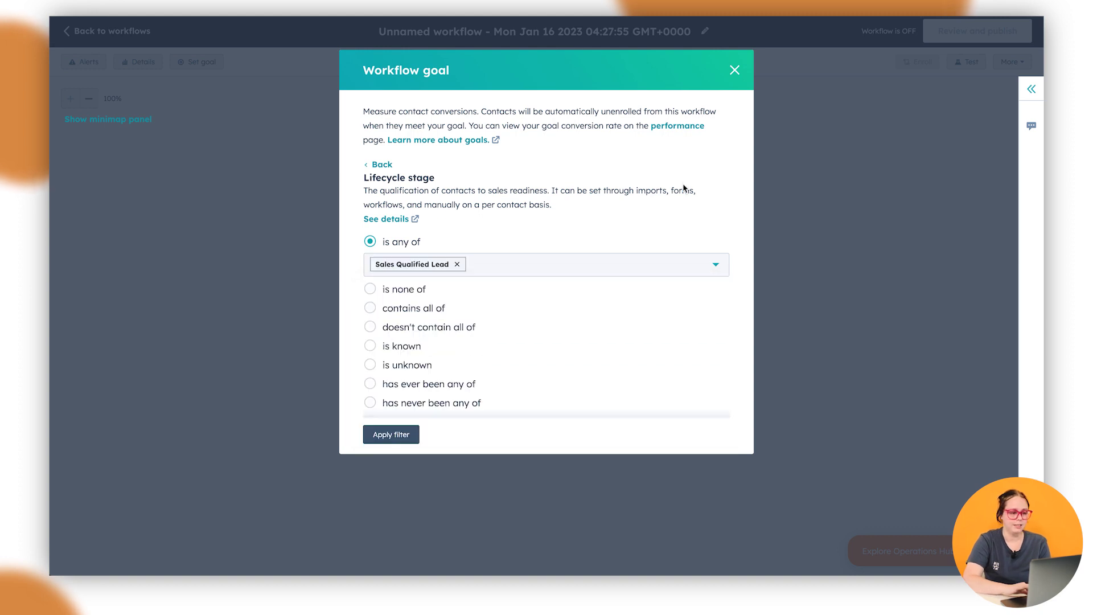
pyautogui.click(403, 439)
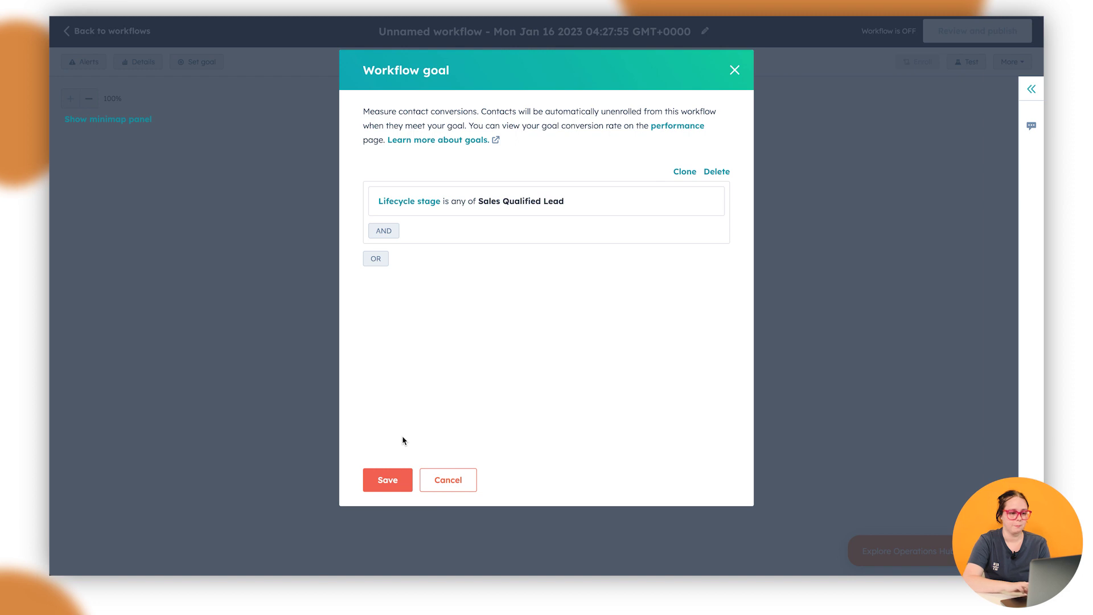
pyautogui.click(385, 480)
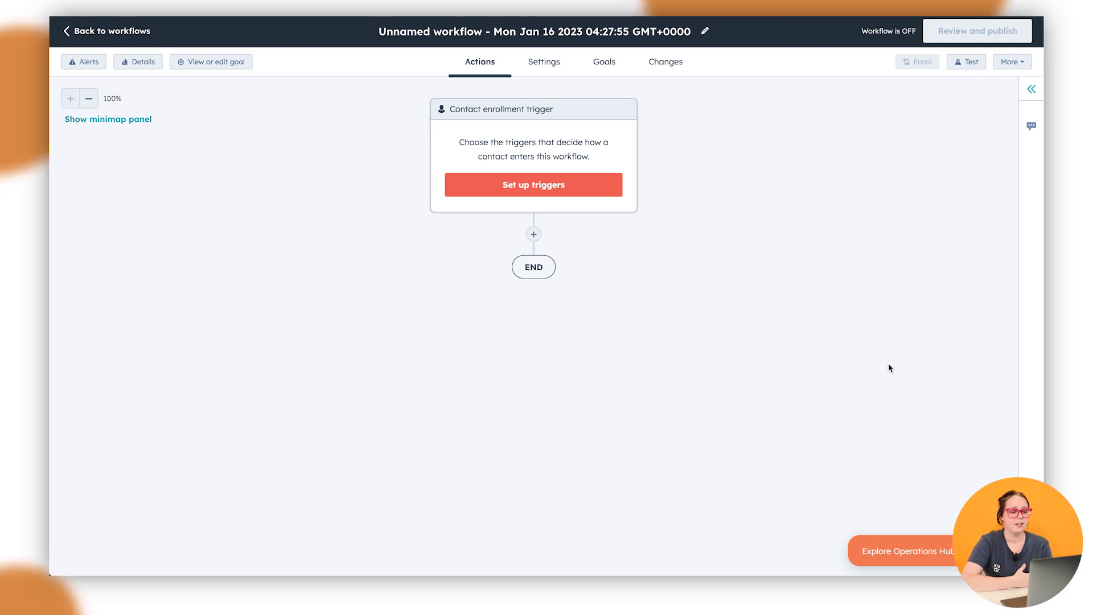
pyautogui.moveTo(589, 164)
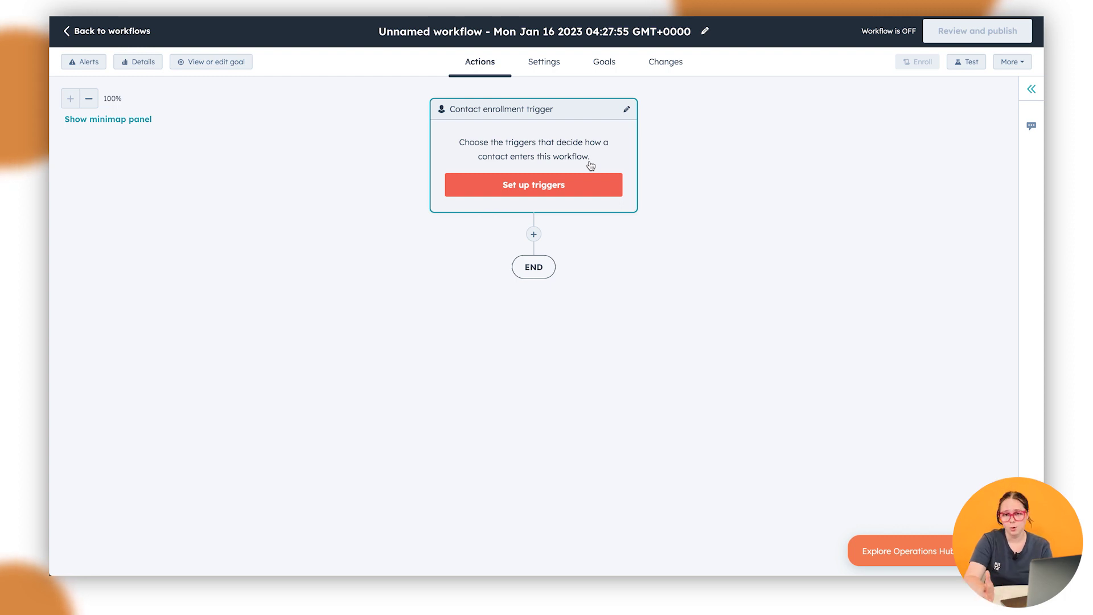
# Step: Replace the default dated name with 'Marketing Qualified Lead -> Sales Qualified Lead' and save
pyautogui.click(524, 35)
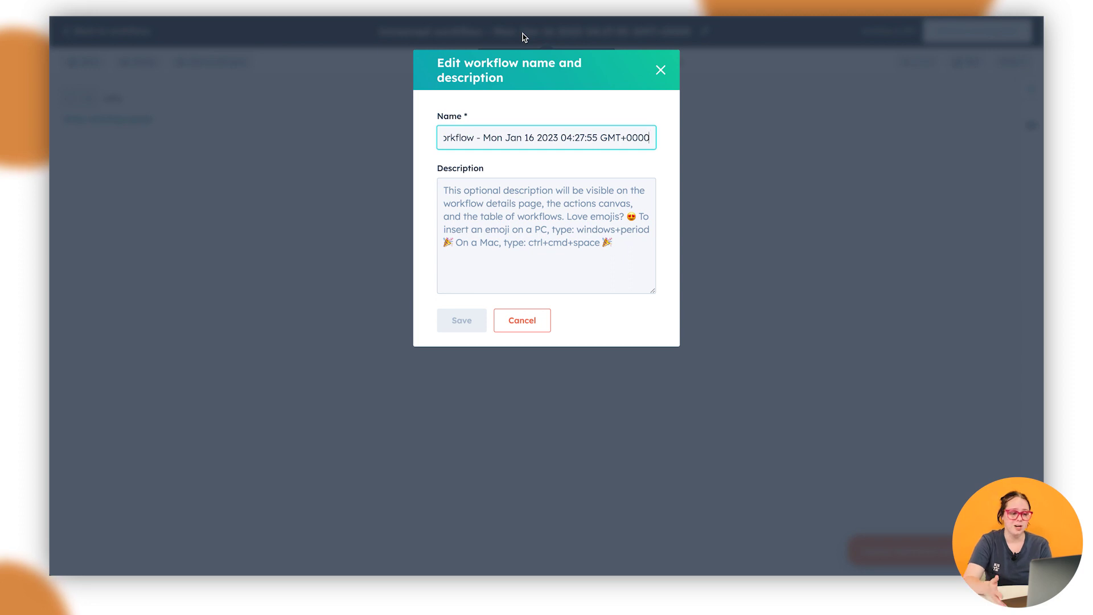
pyautogui.tripleClick(559, 133)
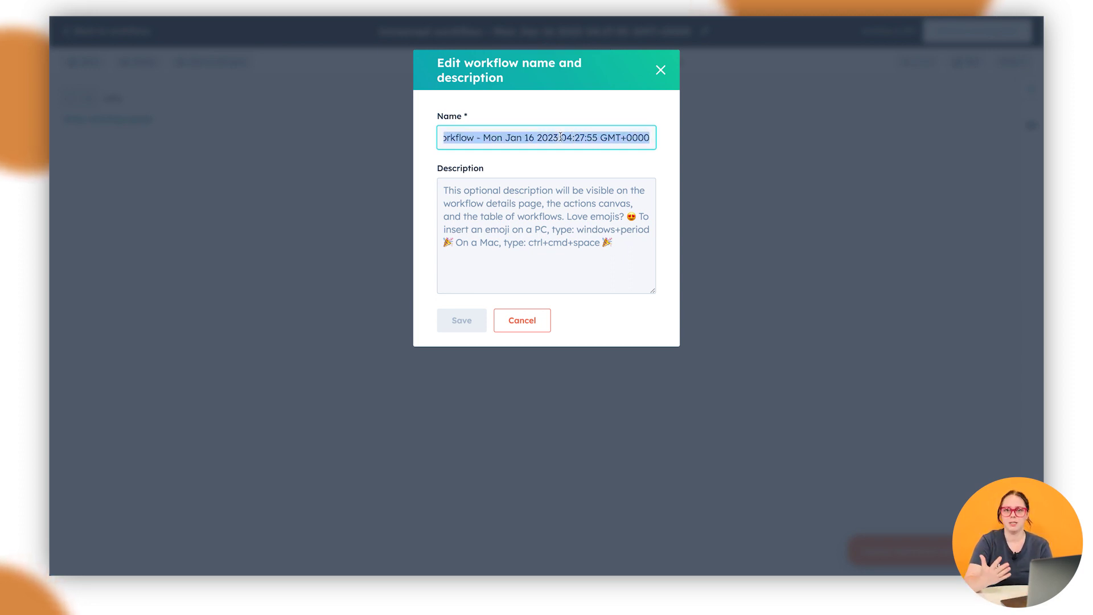
pyautogui.press('BackSpace')
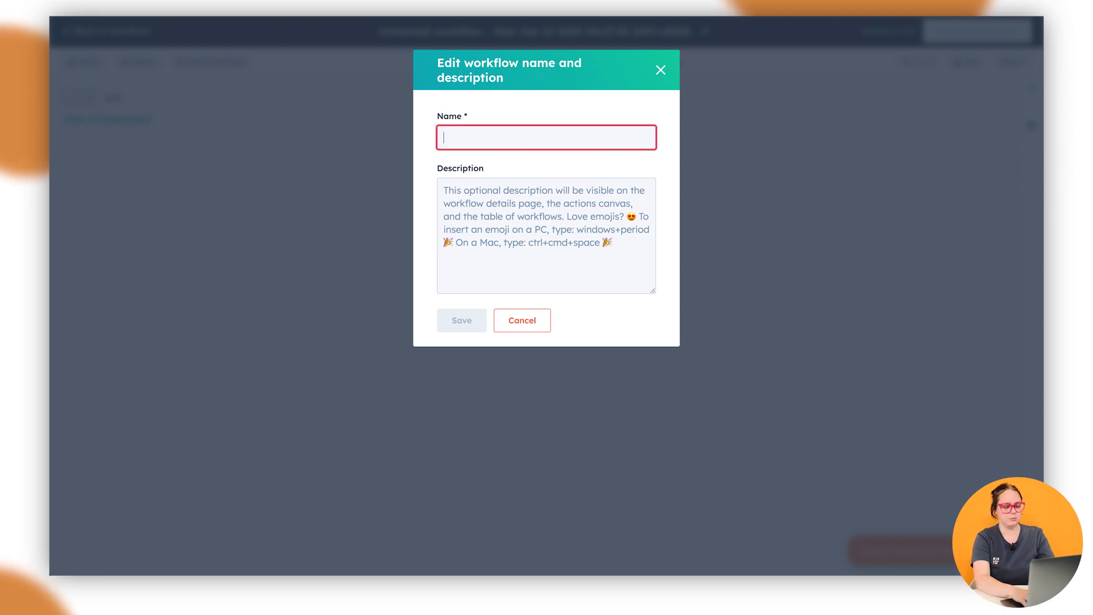
pyautogui.write('H')
pyautogui.press('BackSpace')
pyautogui.write('Marketin')
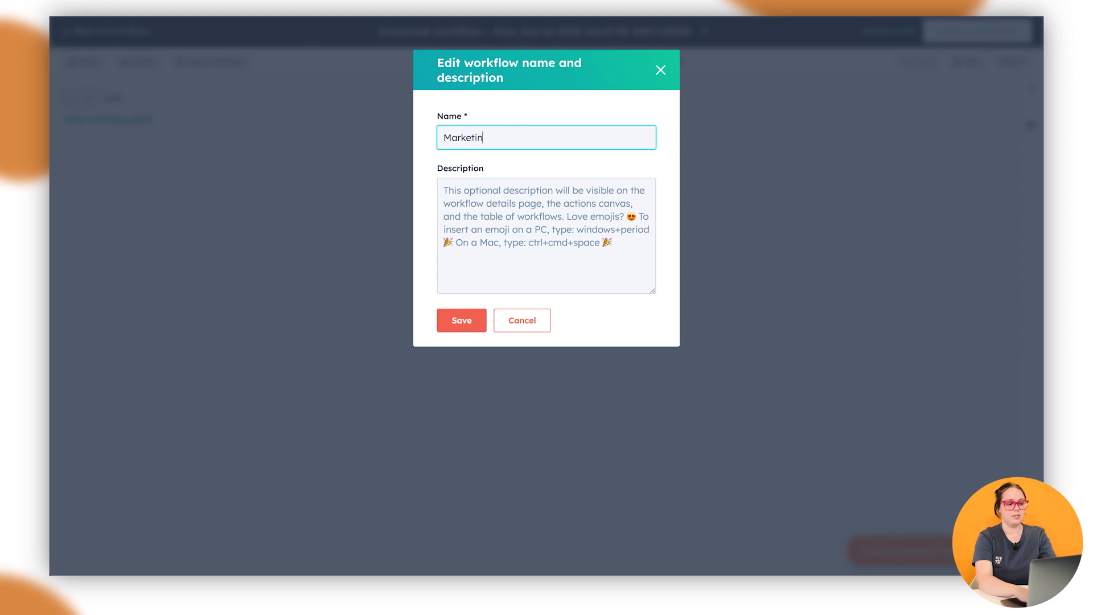
pyautogui.write('Lif')
pyautogui.press('BackSpace')
pyautogui.press('BackSpace')
pyautogui.press('BackSpace')
pyautogui.write('Qualified Lead ->')
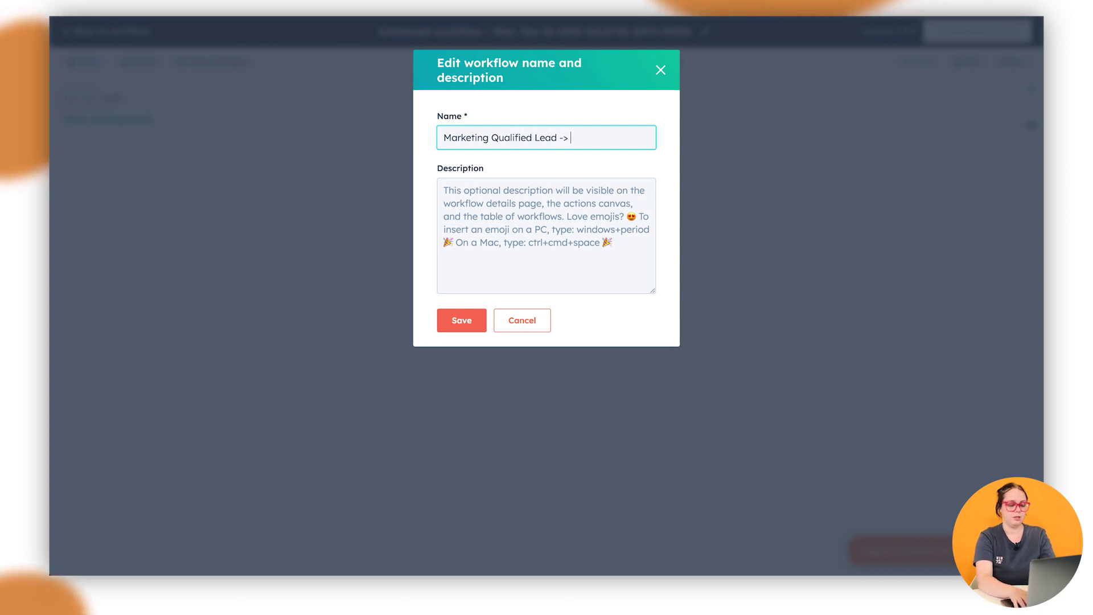
pyautogui.write(' Sales Qualified Lead')
pyautogui.press('Tab')
pyautogui.click(462, 328)
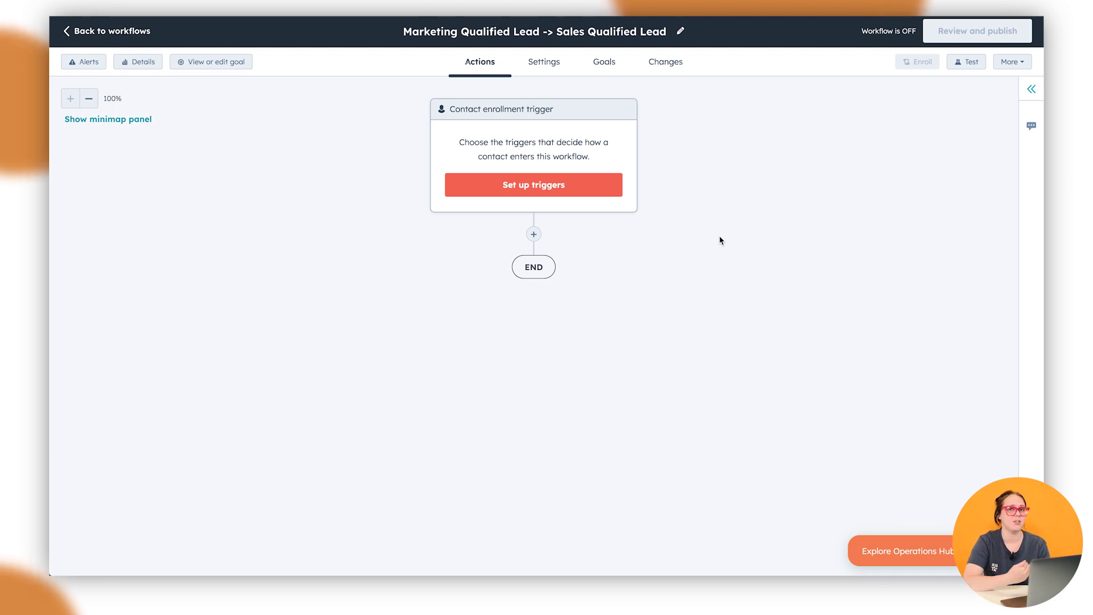
pyautogui.moveTo(534, 156)
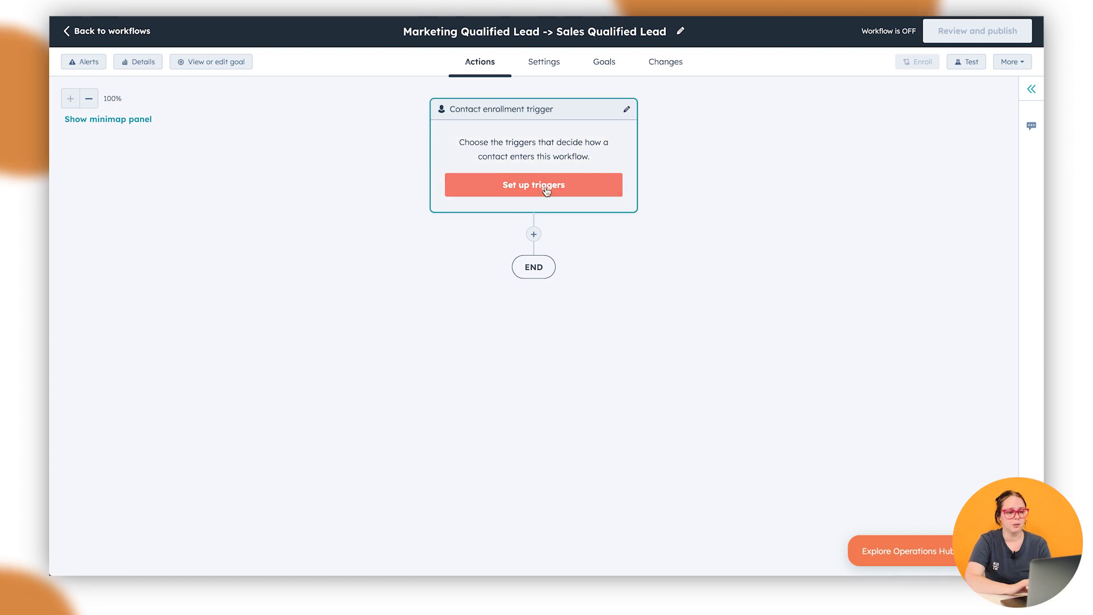
# Step: Add an enrollment trigger: Lifecycle stage is any of Marketing Qualified Lead
pyautogui.click(546, 190)
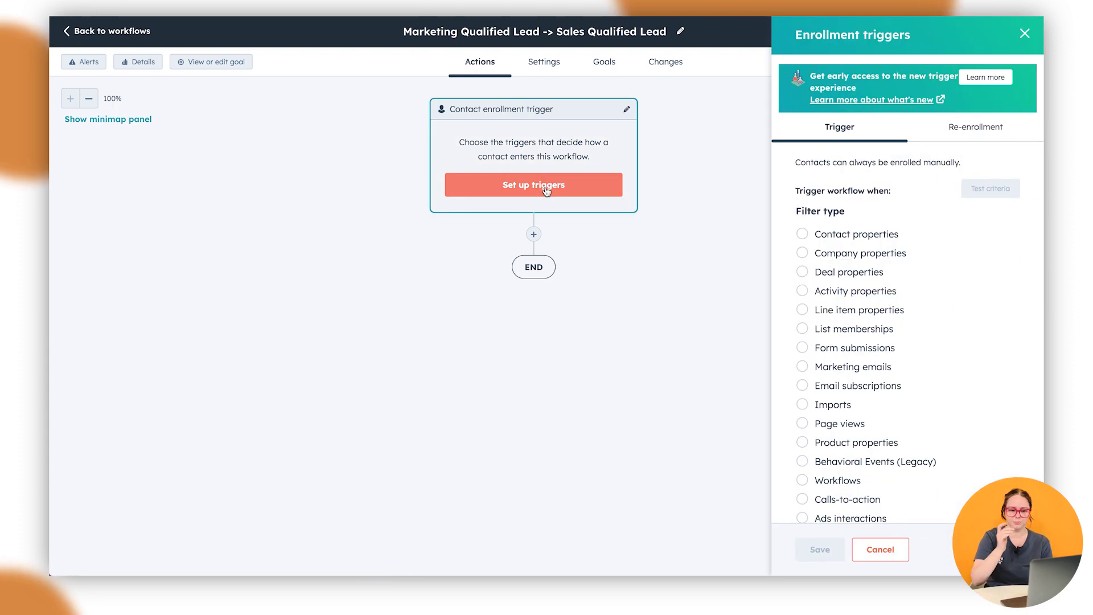
pyautogui.scroll(-1, 924, 224)
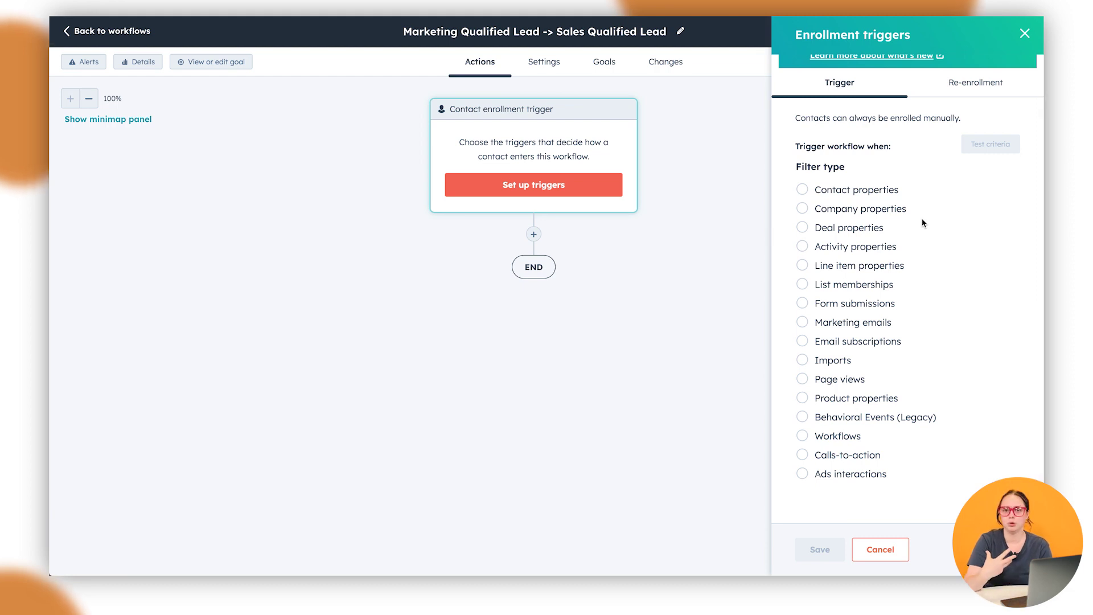
pyautogui.click(882, 190)
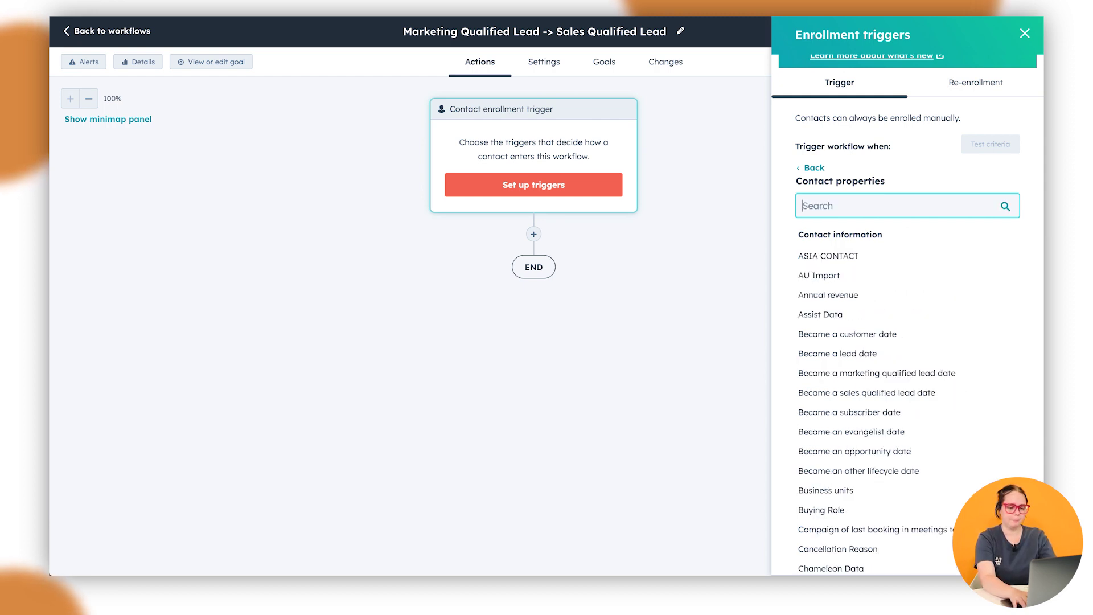
pyautogui.write('mar')
pyautogui.press('BackSpace')
pyautogui.press('BackSpace')
pyautogui.press('BackSpace')
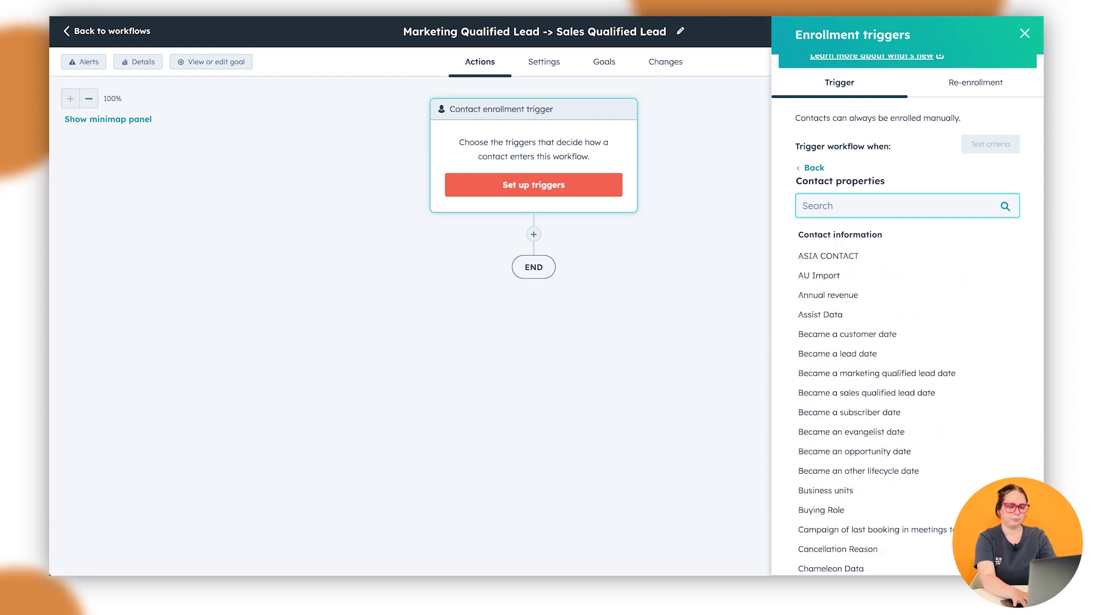
pyautogui.write('life')
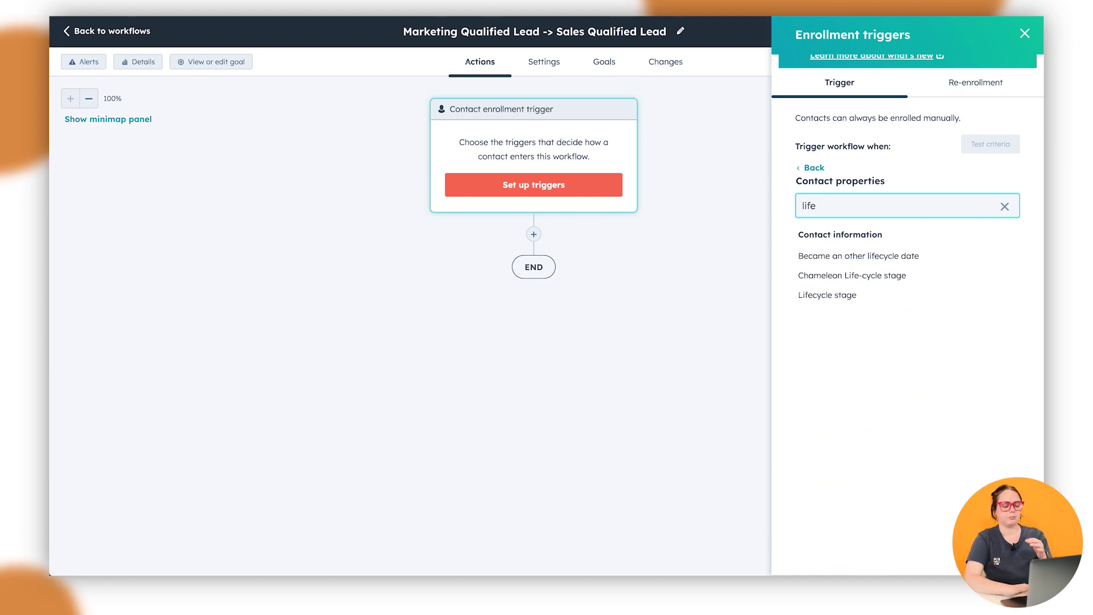
pyautogui.click(834, 295)
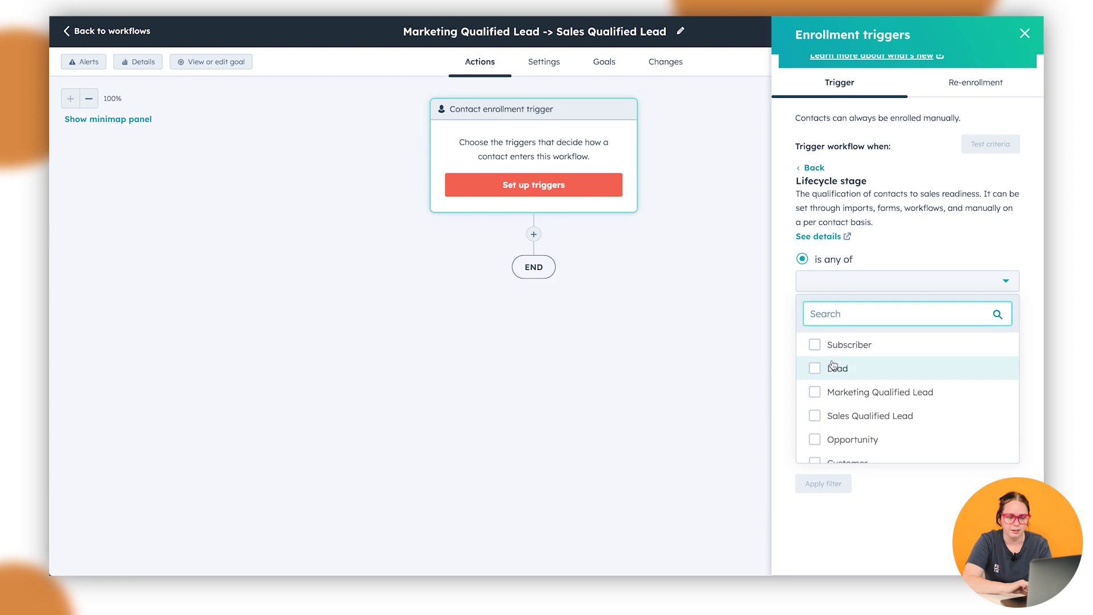
pyautogui.click(836, 393)
pyautogui.click(834, 480)
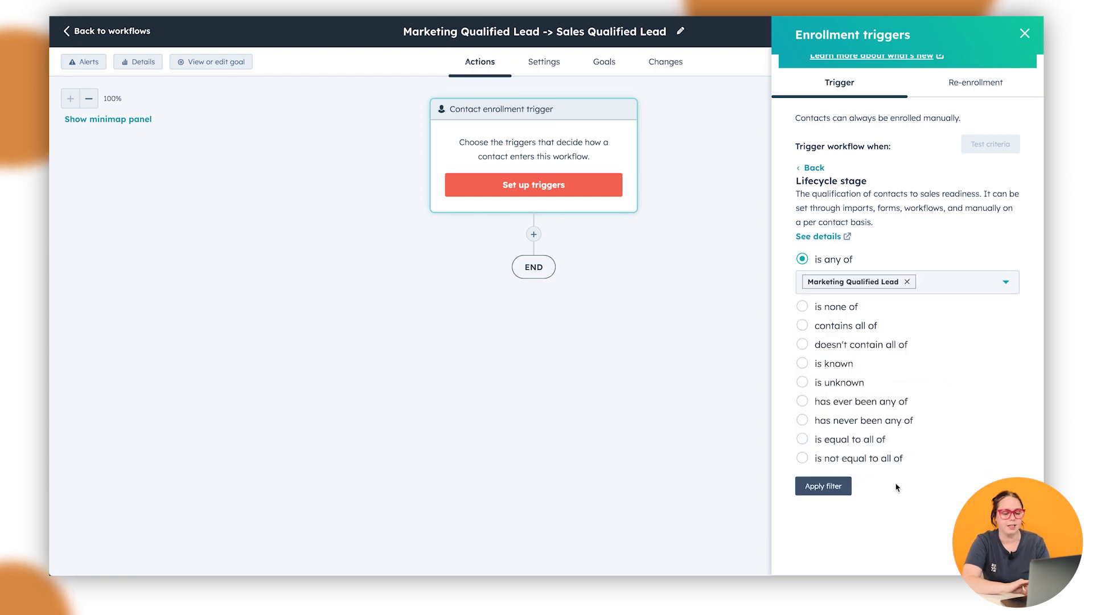
pyautogui.click(823, 486)
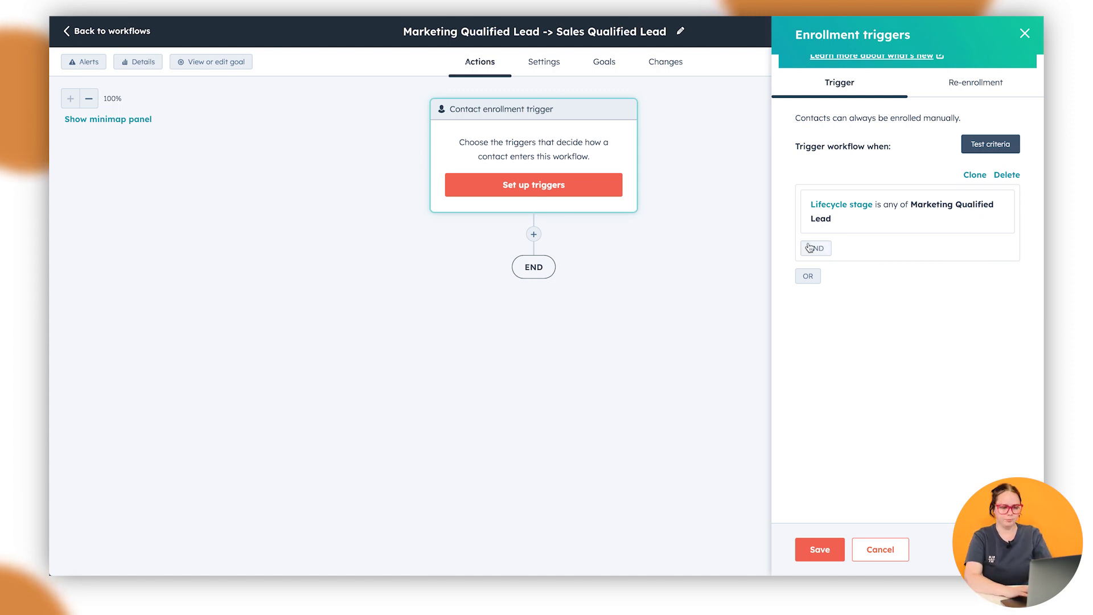
# Step: Add an OR trigger for membership in the Hubspot test list and save the triggers
pyautogui.click(808, 276)
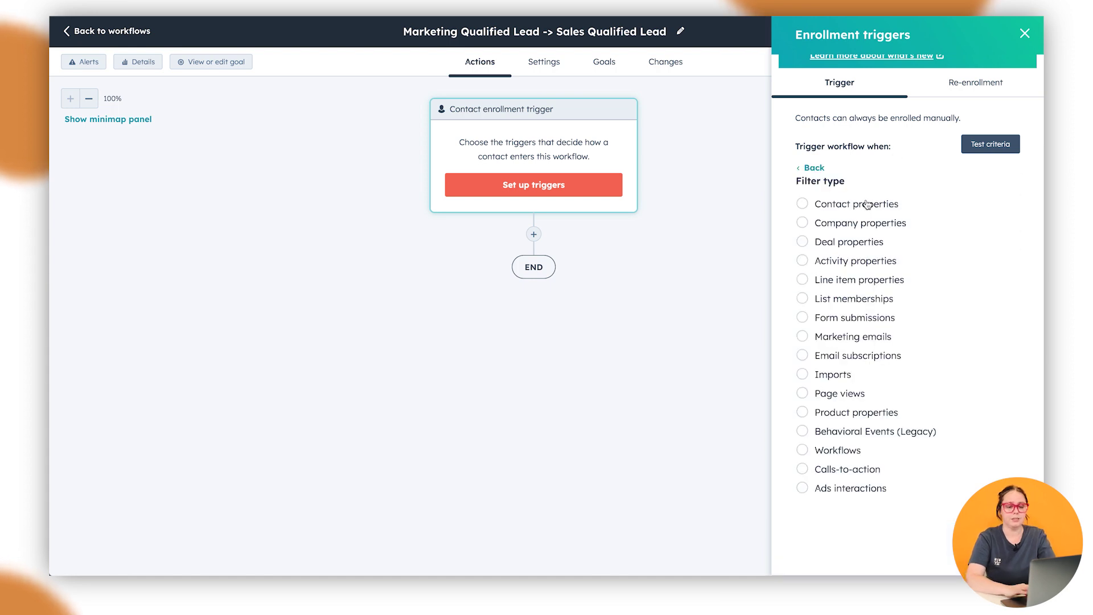
pyautogui.click(841, 299)
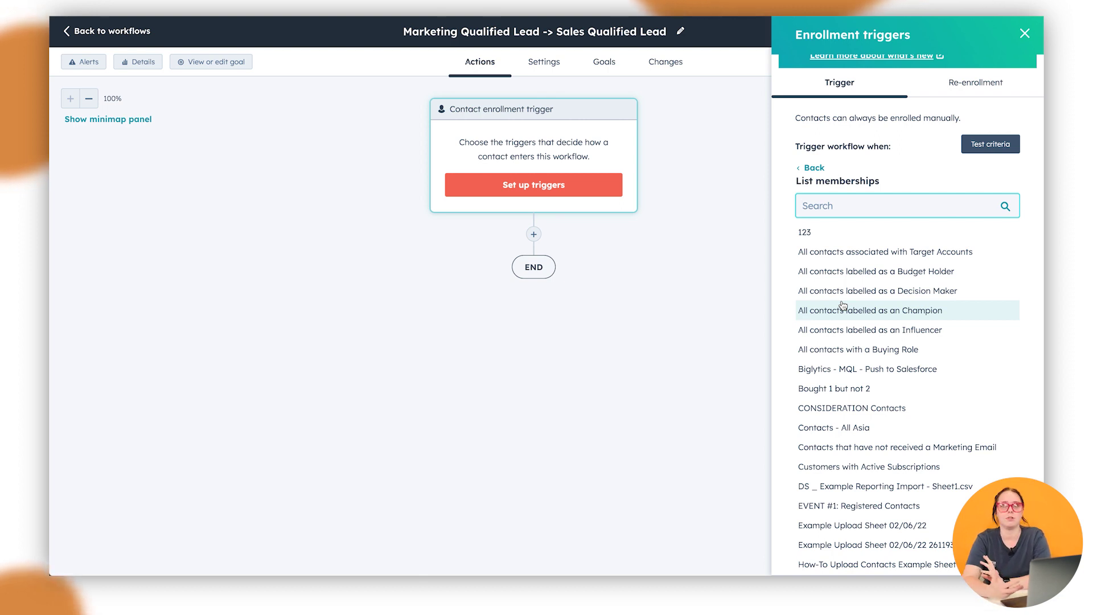
pyautogui.scroll(-2, 844, 302)
pyautogui.scroll(-3, 843, 305)
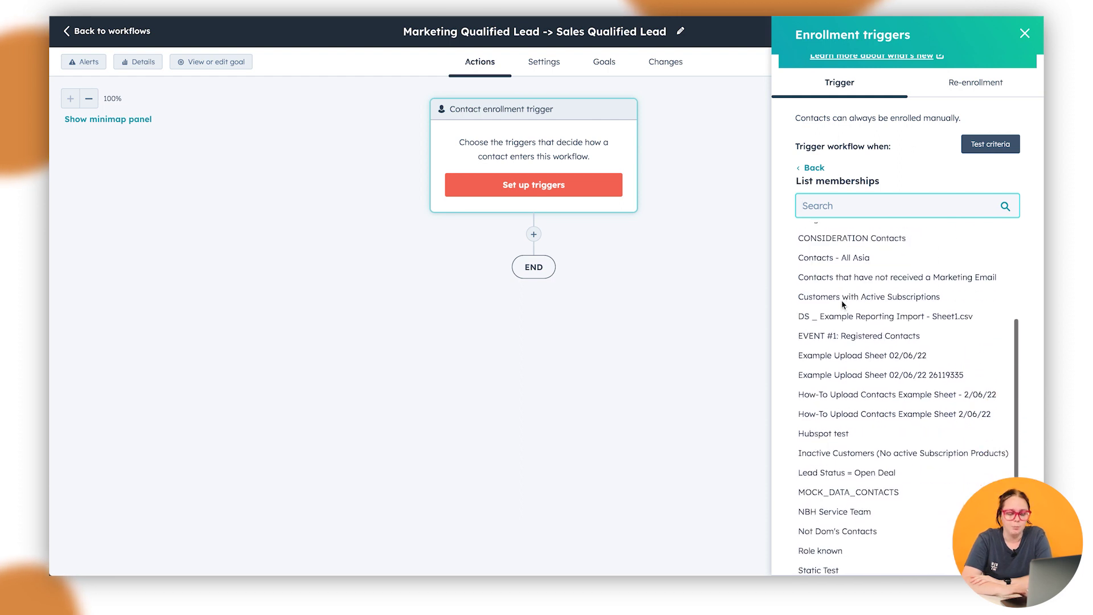
pyautogui.scroll(-1, 848, 420)
pyautogui.scroll(-2, 848, 419)
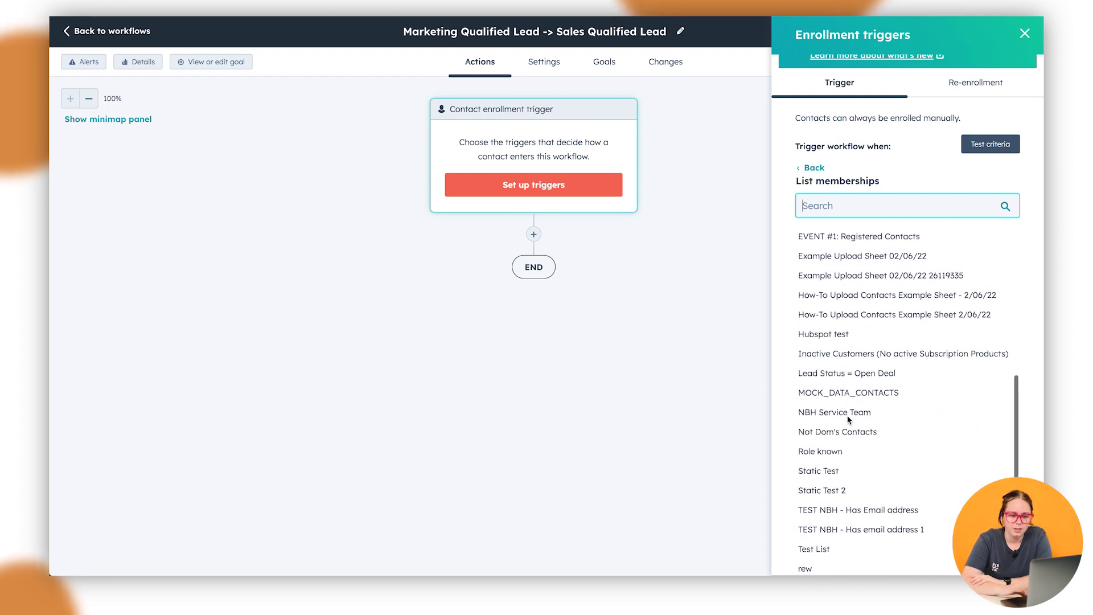
pyautogui.click(819, 333)
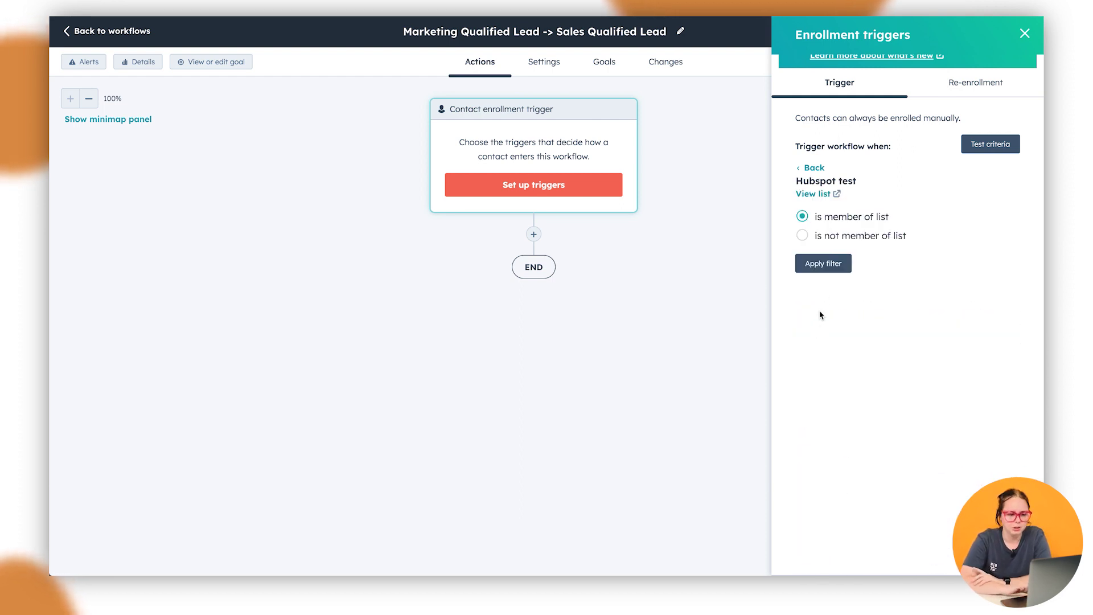
pyautogui.click(826, 266)
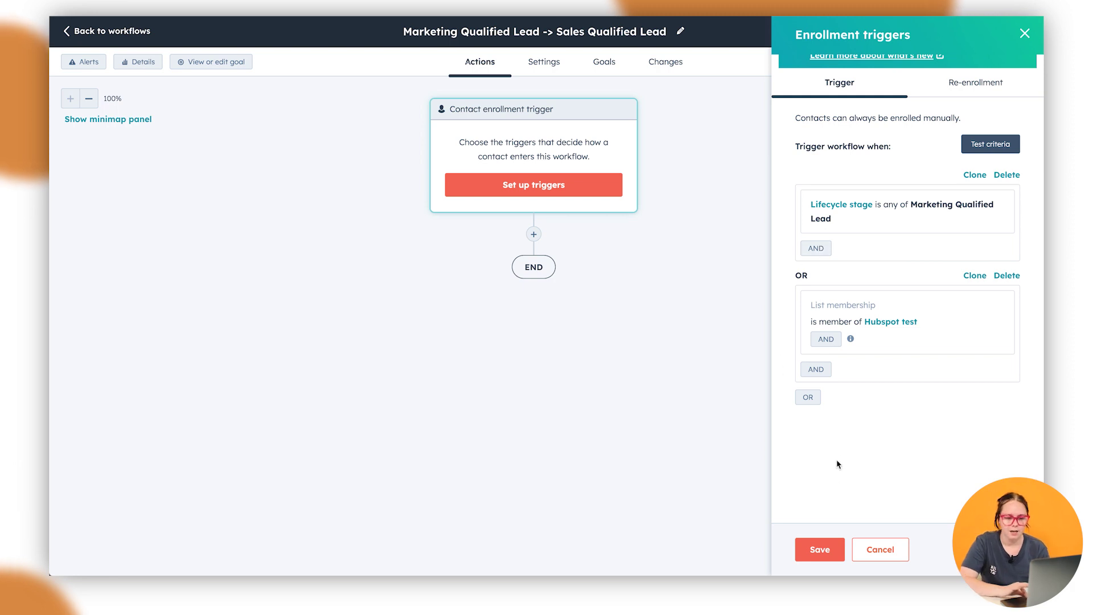
pyautogui.click(819, 548)
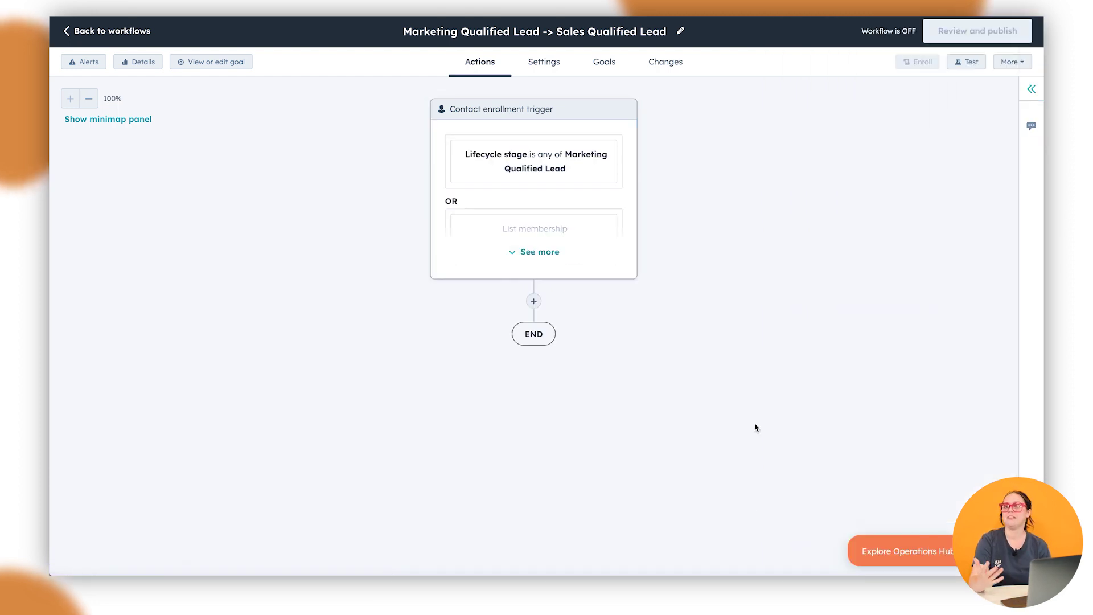
# Step: Insert a new action step below the enrollment trigger
pyautogui.click(535, 304)
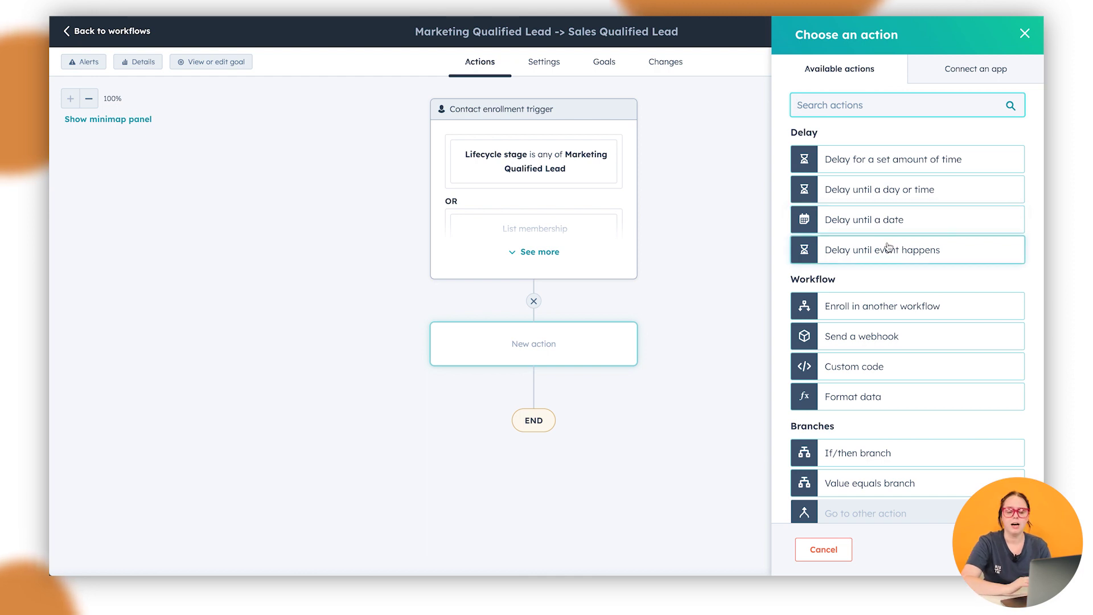
pyautogui.scroll(-1, 887, 248)
pyautogui.scroll(-1, 887, 247)
pyautogui.scroll(-1, 887, 248)
pyautogui.scroll(-1, 887, 248)
pyautogui.scroll(-1, 888, 247)
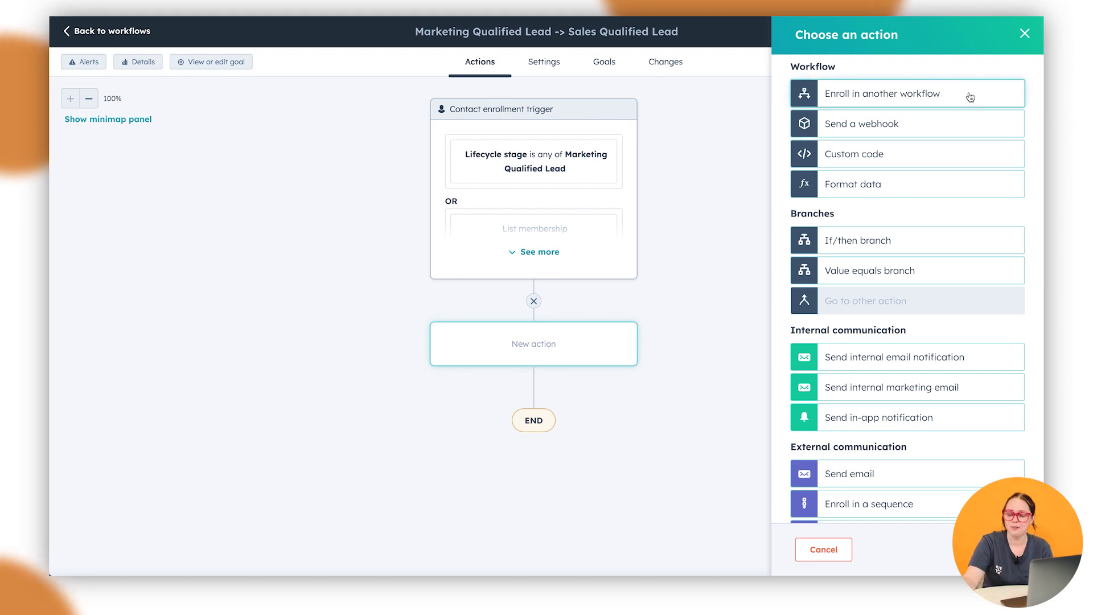
pyautogui.scroll(-1, 947, 127)
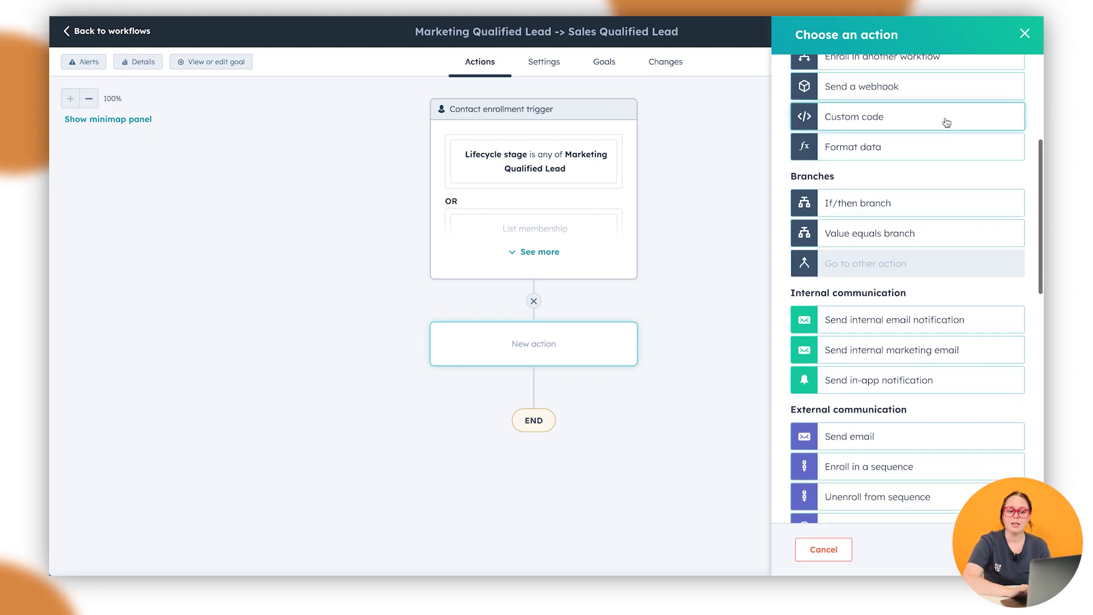
pyautogui.scroll(-1, 946, 122)
pyautogui.scroll(-1, 945, 120)
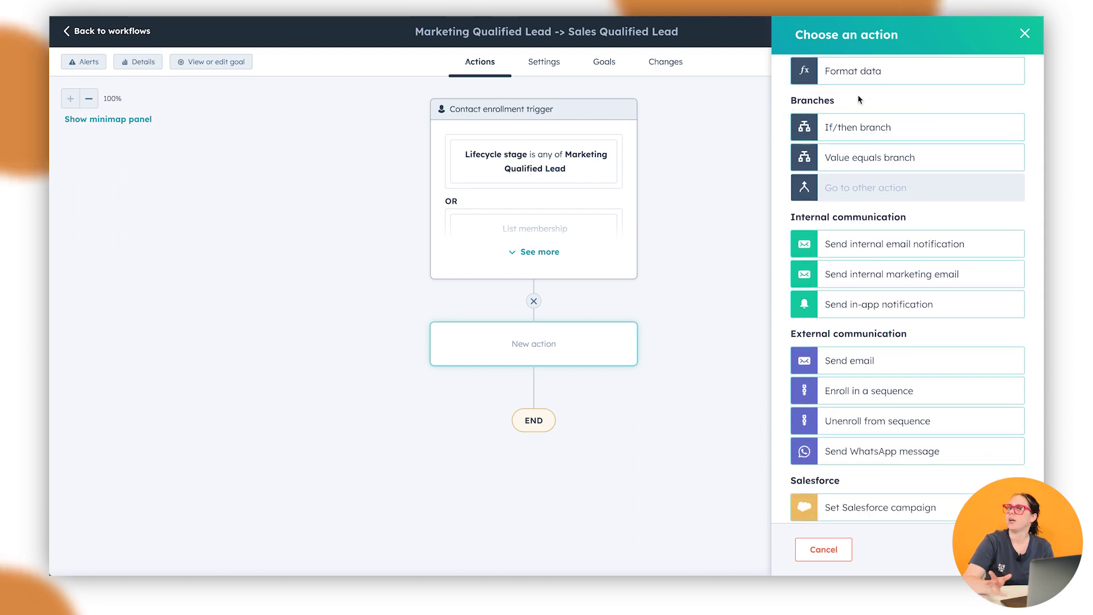
pyautogui.scroll(-3, 869, 135)
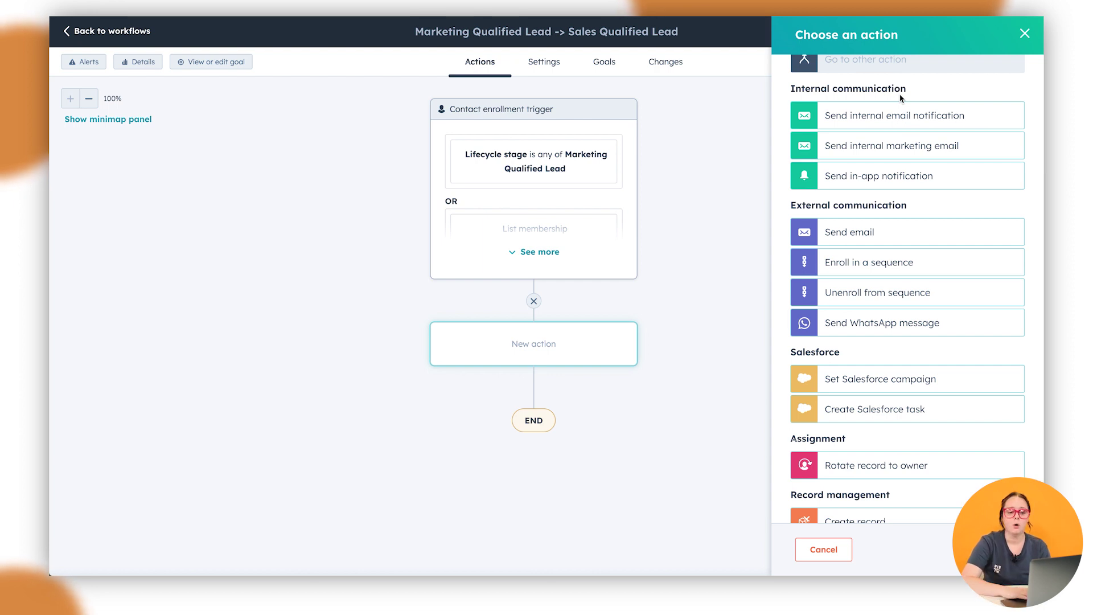
pyautogui.scroll(-2, 900, 99)
pyautogui.scroll(-1, 901, 98)
pyautogui.scroll(-1, 900, 99)
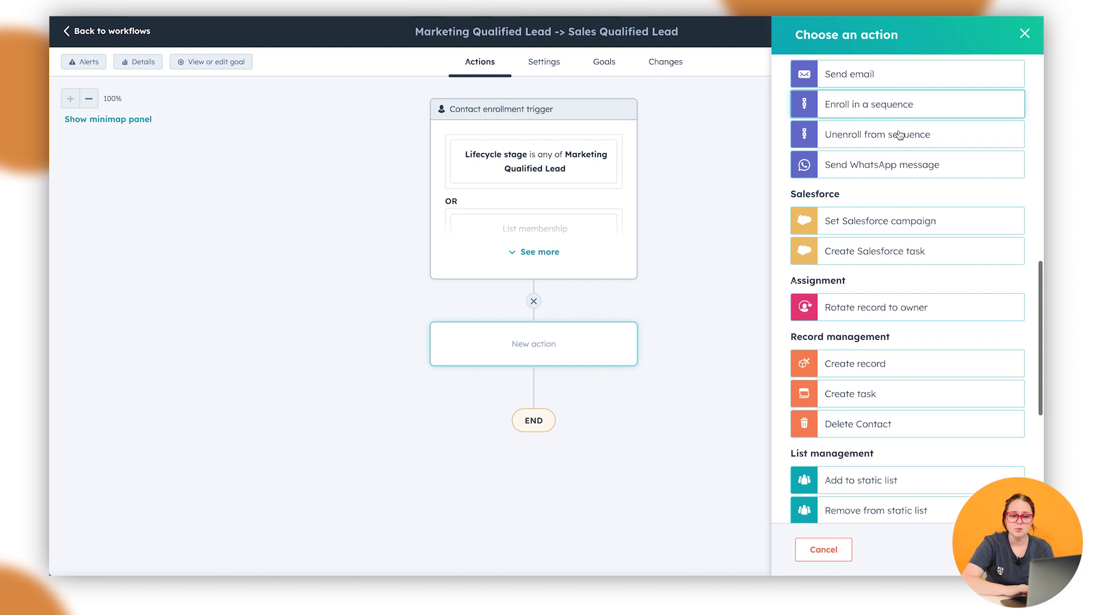
pyautogui.scroll(-1, 900, 134)
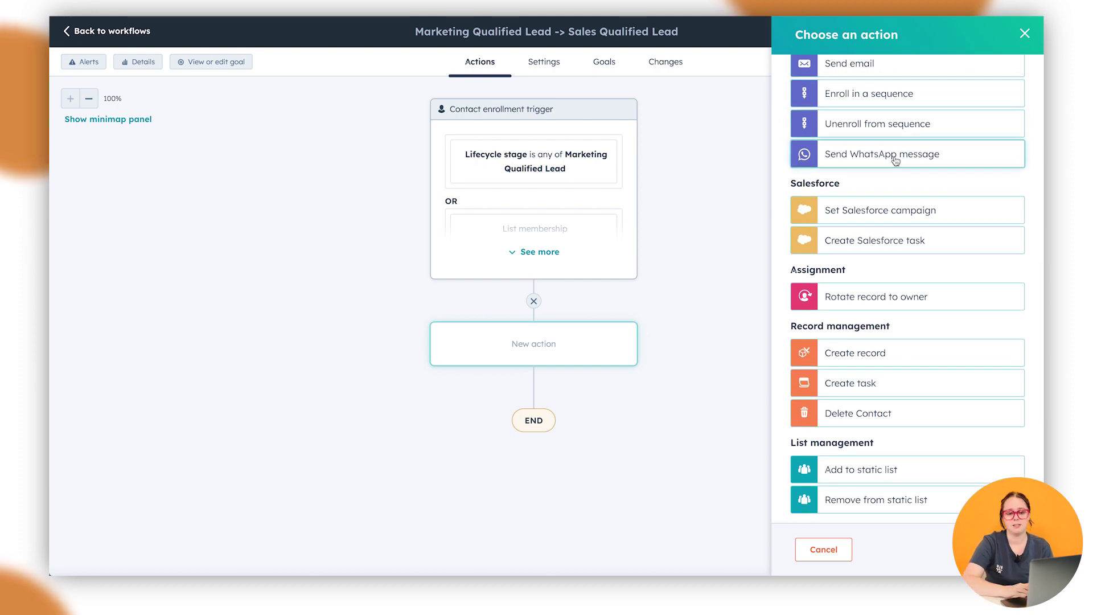
pyautogui.scroll(-3, 895, 160)
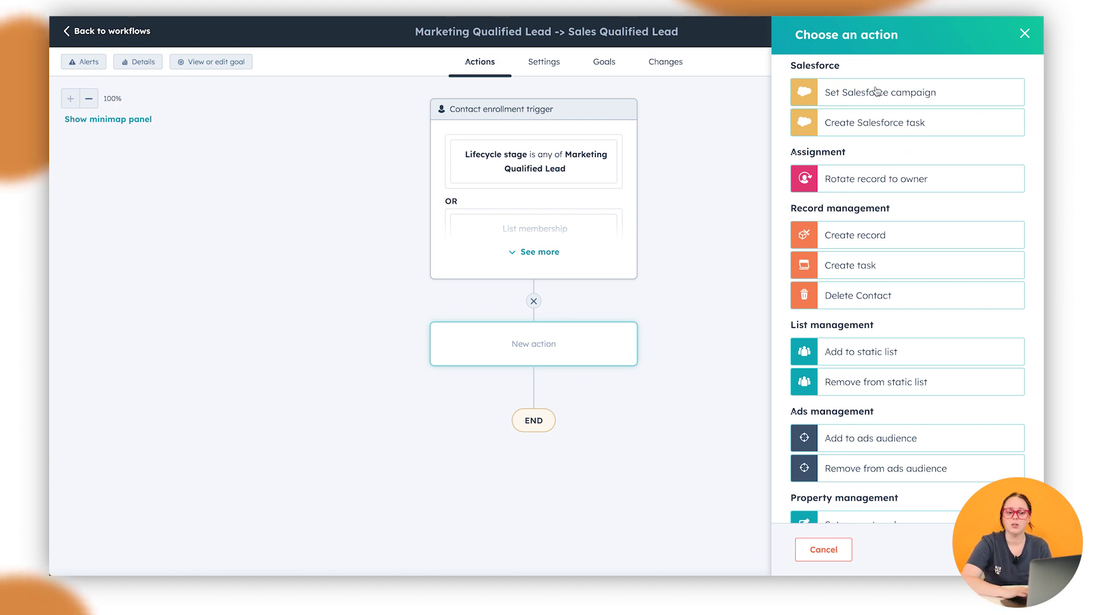
pyautogui.scroll(-2, 977, 155)
pyautogui.scroll(-1, 978, 155)
pyautogui.scroll(-1, 977, 155)
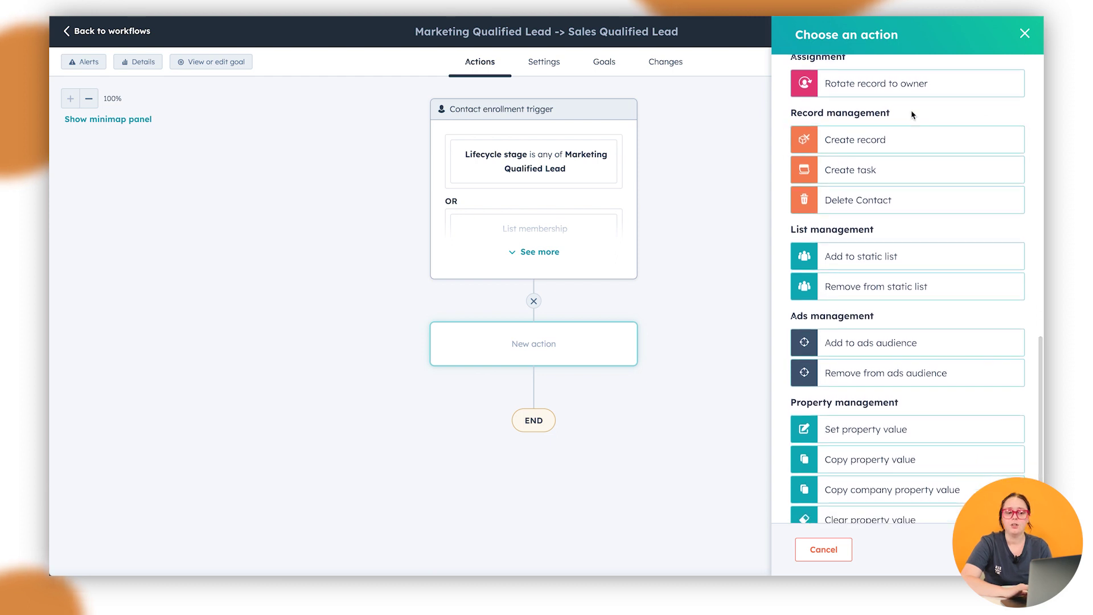
pyautogui.scroll(1, 908, 110)
pyautogui.scroll(-1, 898, 92)
pyautogui.scroll(-1, 899, 91)
pyautogui.scroll(-1, 898, 91)
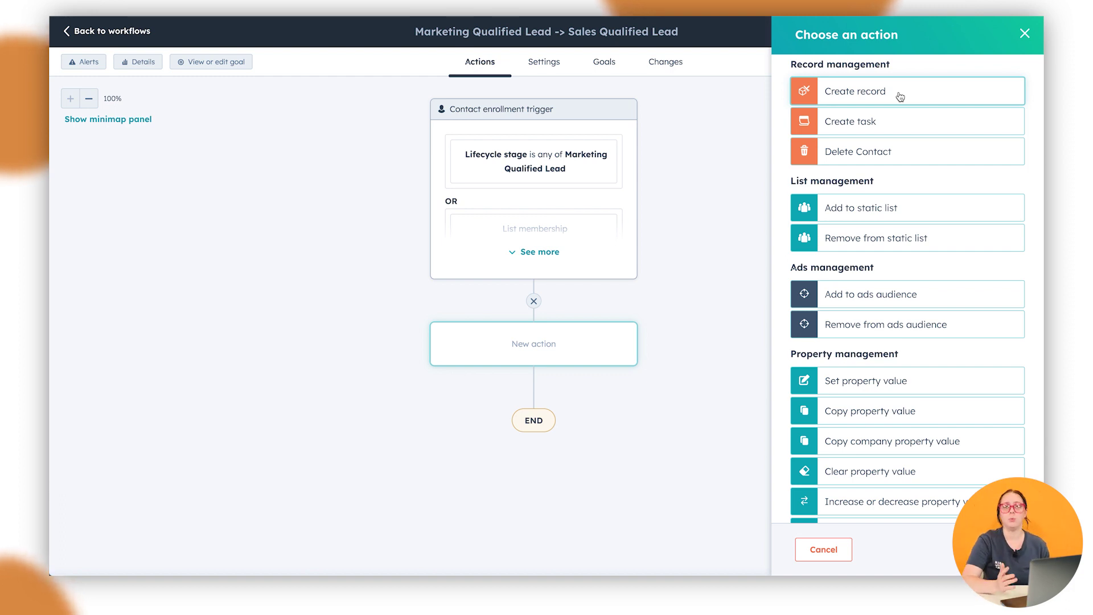
pyautogui.scroll(-1, 899, 97)
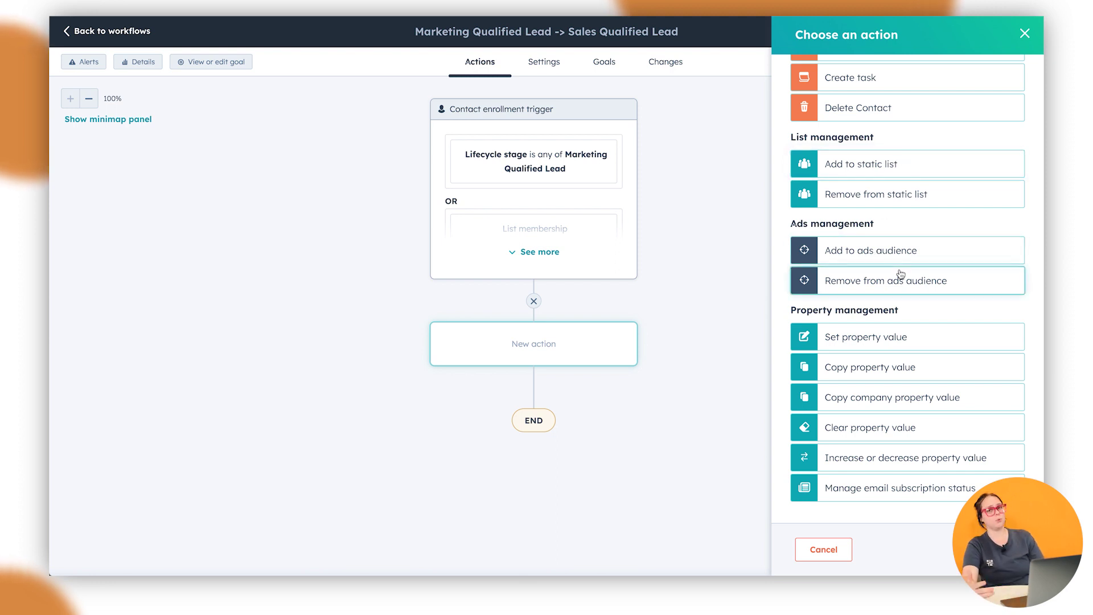
# Step: Highlight the Property management action group, then cancel without adding a step
pyautogui.tripleClick(869, 310)
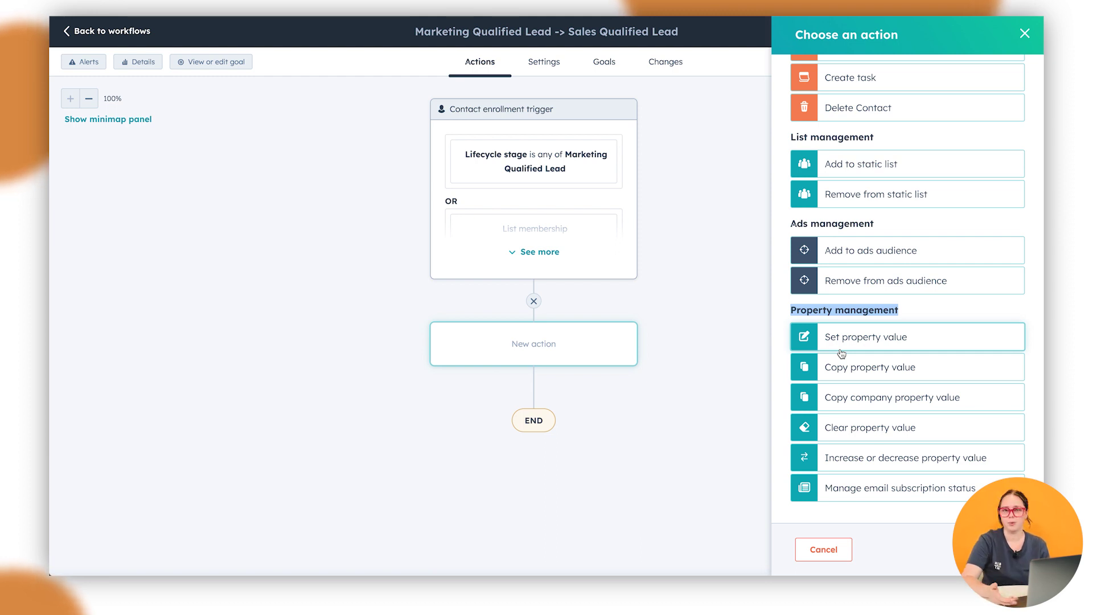
pyautogui.click(836, 549)
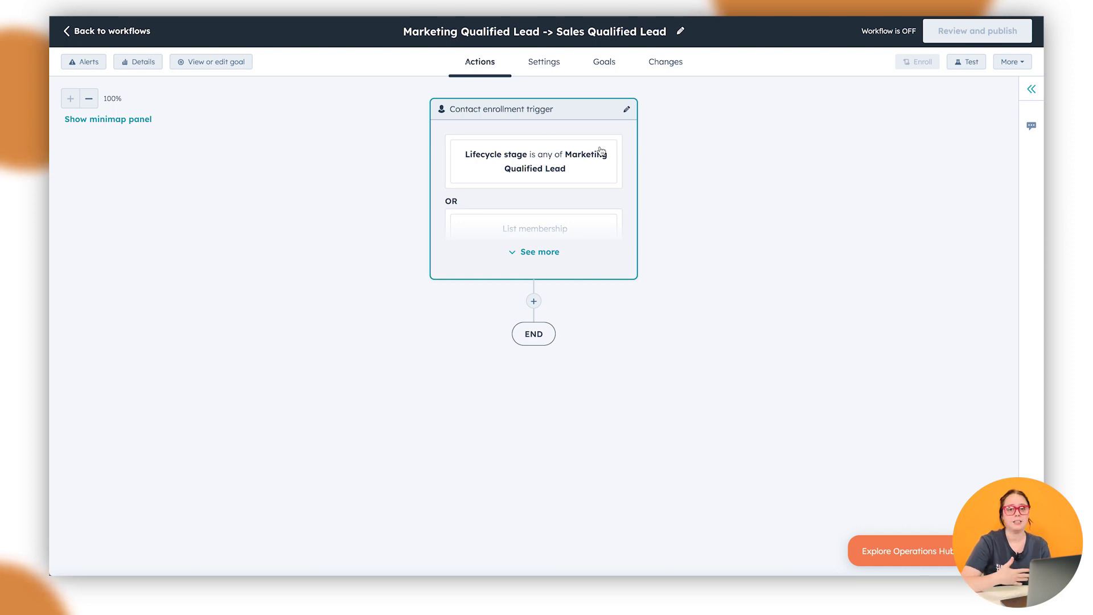
# Step: Add a Send email action directly after the enrollment trigger
pyautogui.click(533, 303)
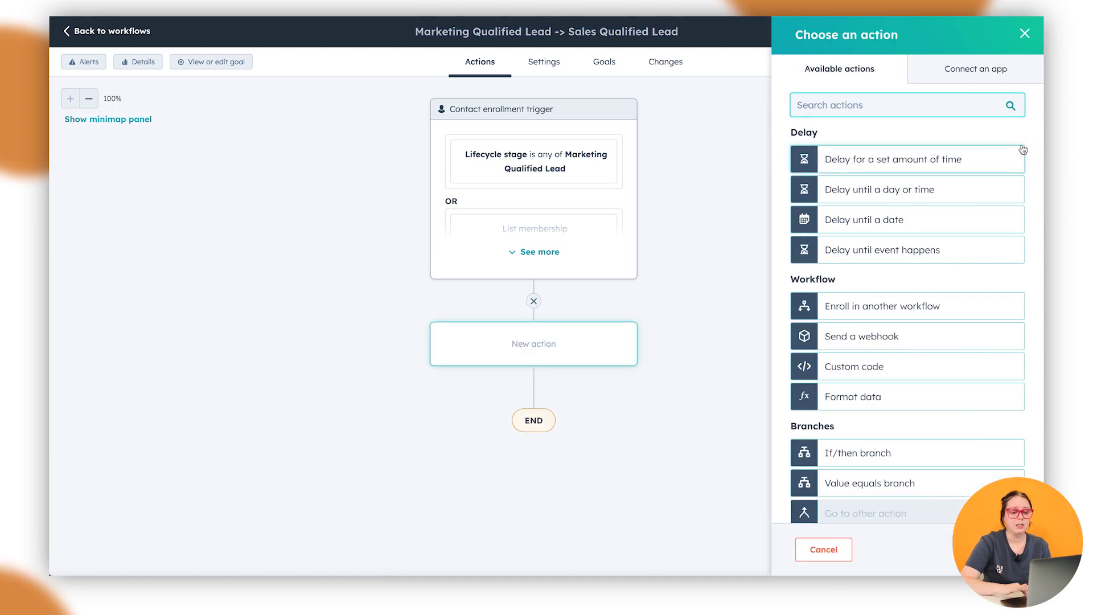
pyautogui.scroll(-2, 901, 219)
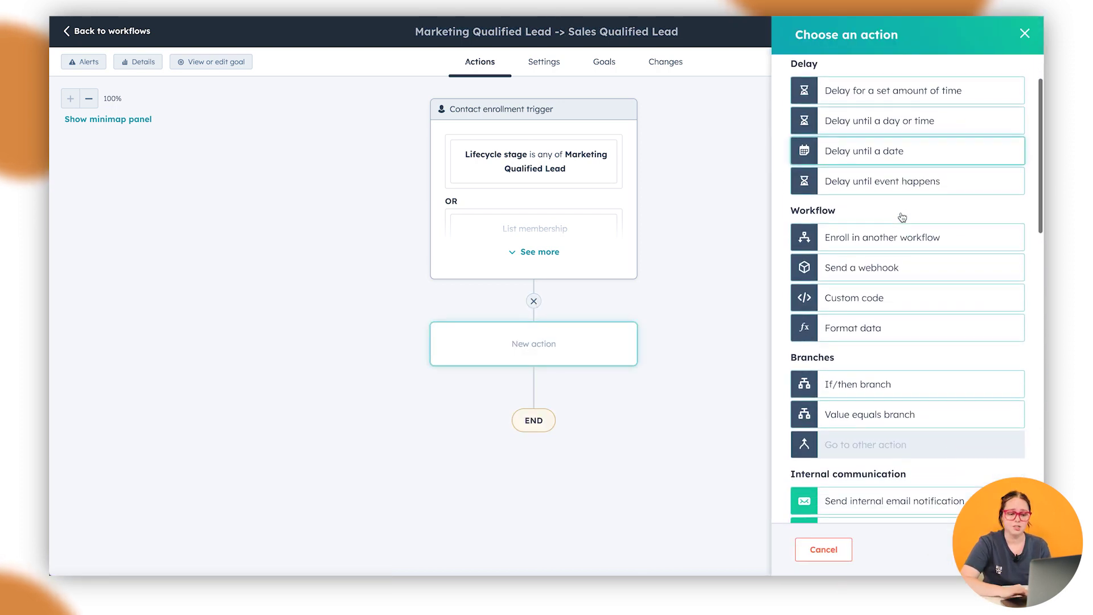
pyautogui.scroll(-3, 901, 218)
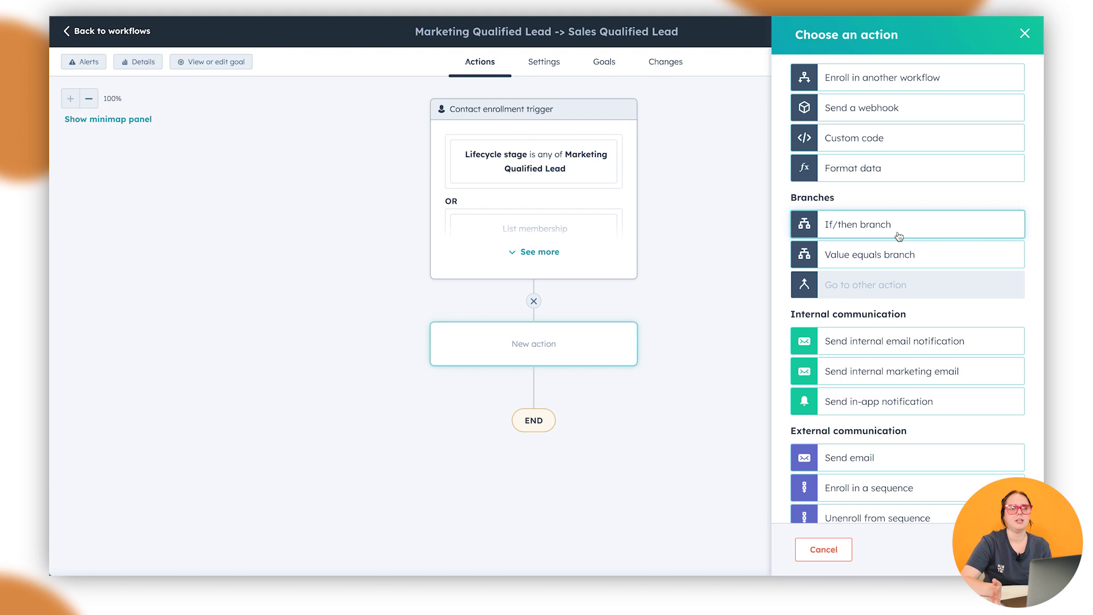
pyautogui.scroll(-3, 899, 236)
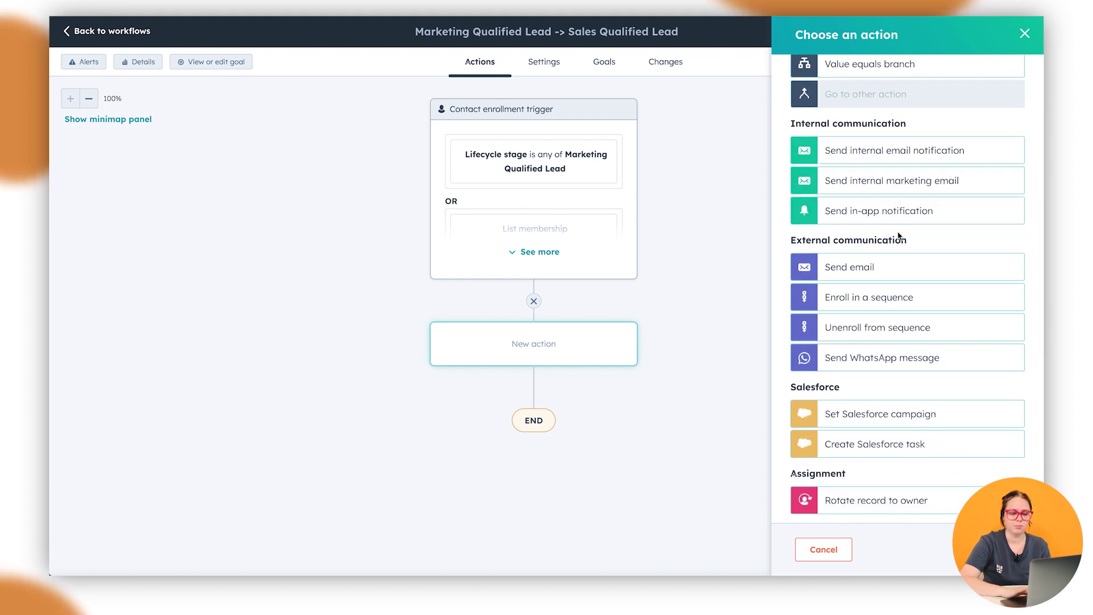
pyautogui.scroll(-1, 899, 237)
pyautogui.scroll(-1, 898, 236)
pyautogui.scroll(5, 898, 237)
pyautogui.scroll(-3, 898, 237)
pyautogui.scroll(-1, 898, 237)
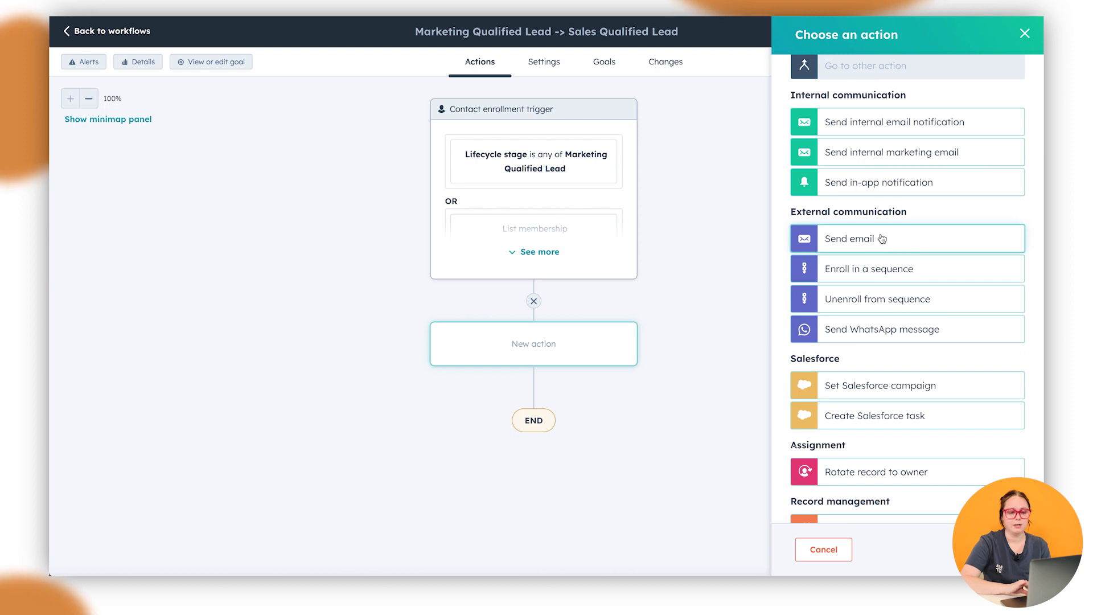
pyautogui.click(898, 237)
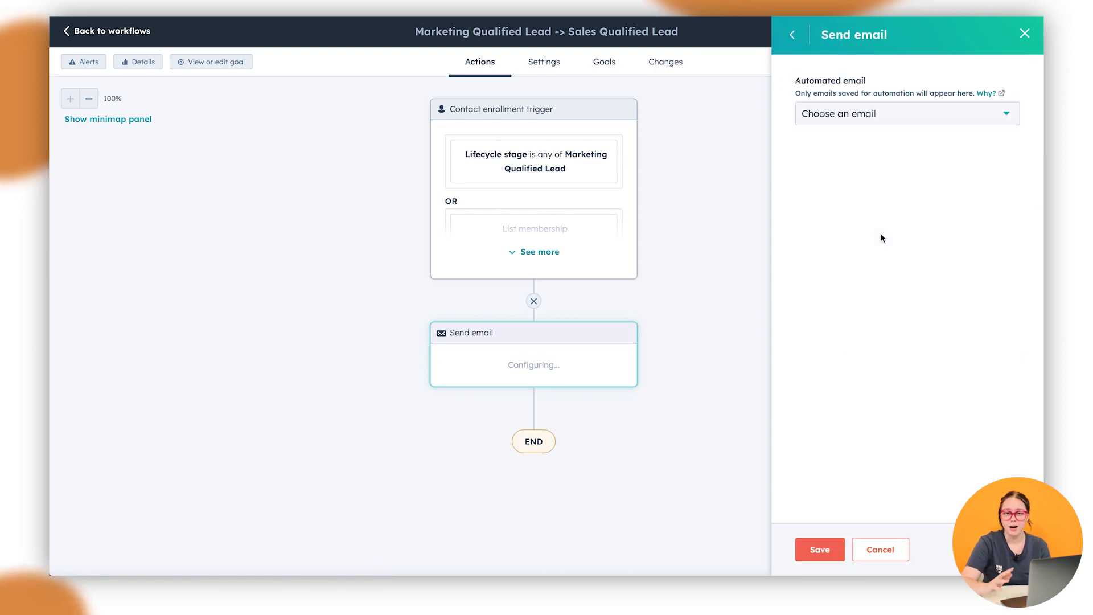
# Step: Assign Decision - Lead Nurturing - Email #1(DEMO) to the Send email step, save, and reopen it to verify
pyautogui.click(848, 122)
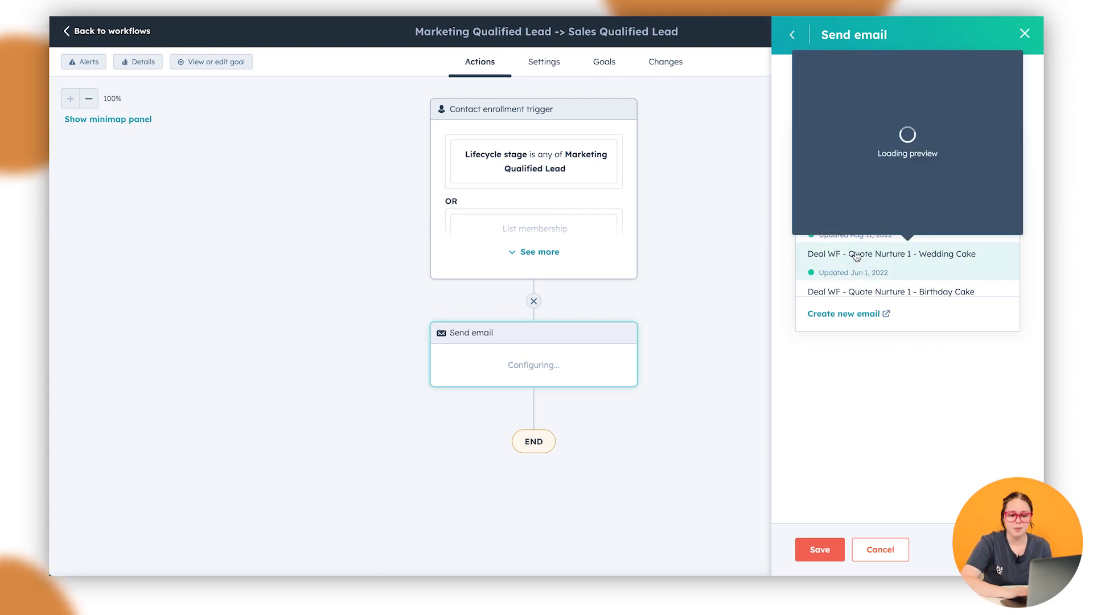
pyautogui.scroll(-1, 856, 256)
pyautogui.scroll(-1, 882, 200)
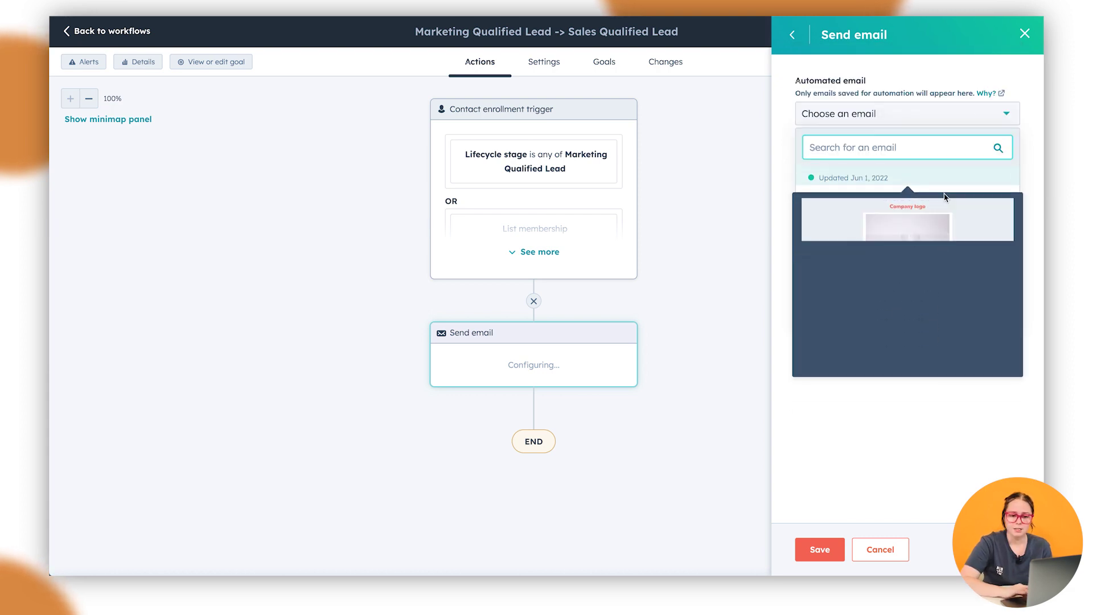
pyautogui.scroll(-3, 853, 221)
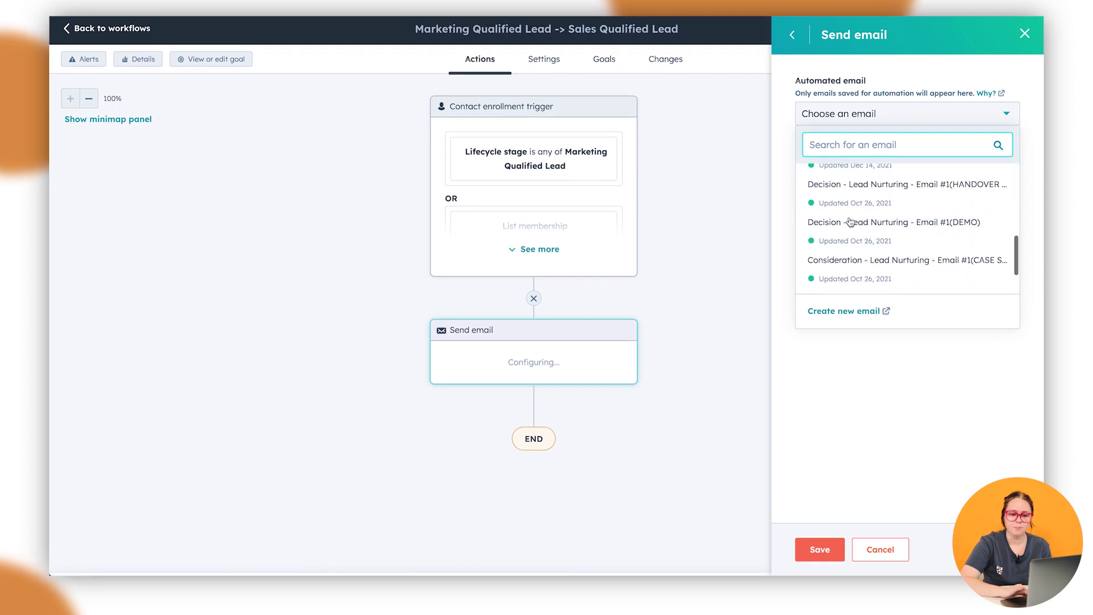
pyautogui.click(850, 222)
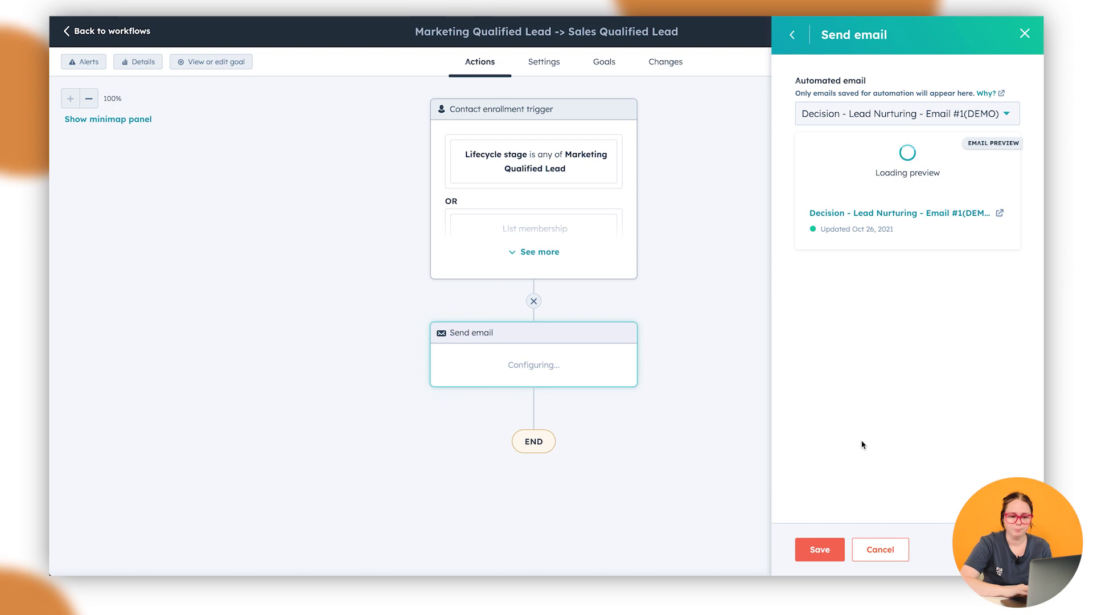
pyautogui.click(818, 546)
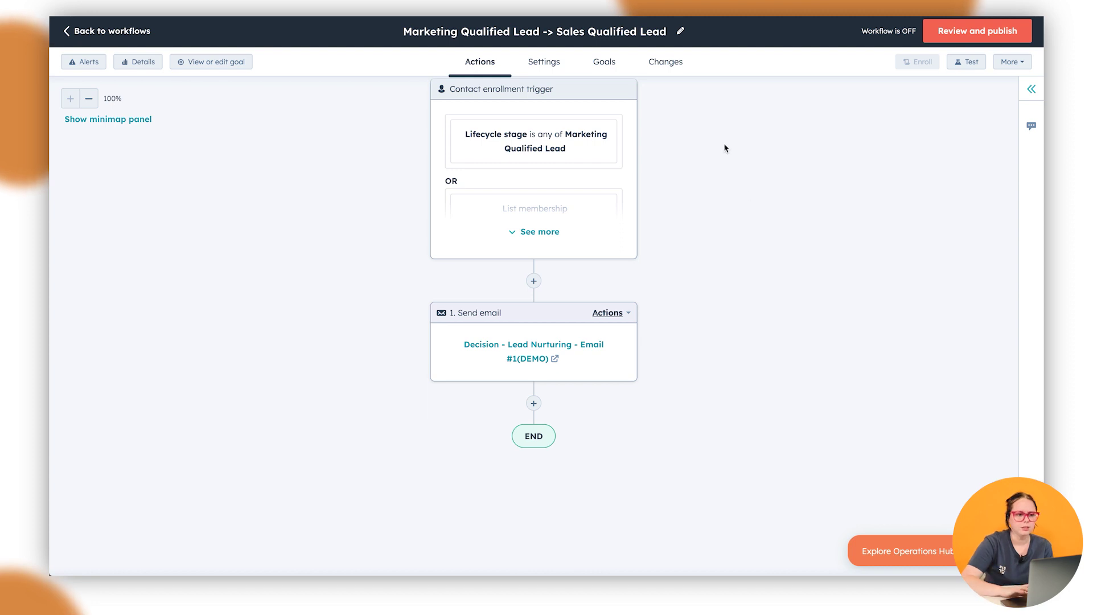
pyautogui.moveTo(533, 180)
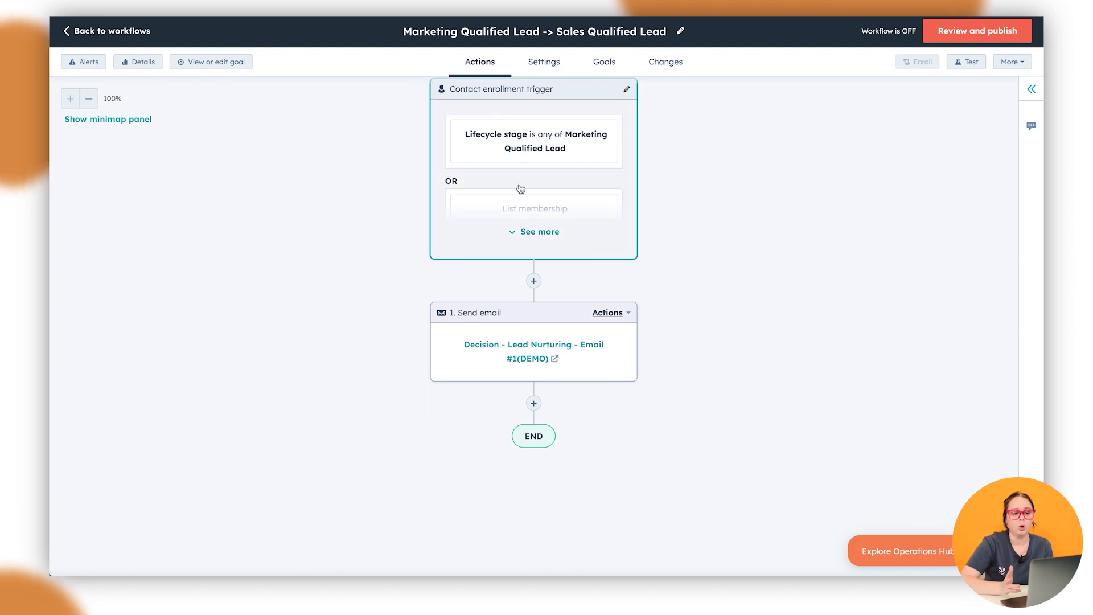
pyautogui.click(534, 215)
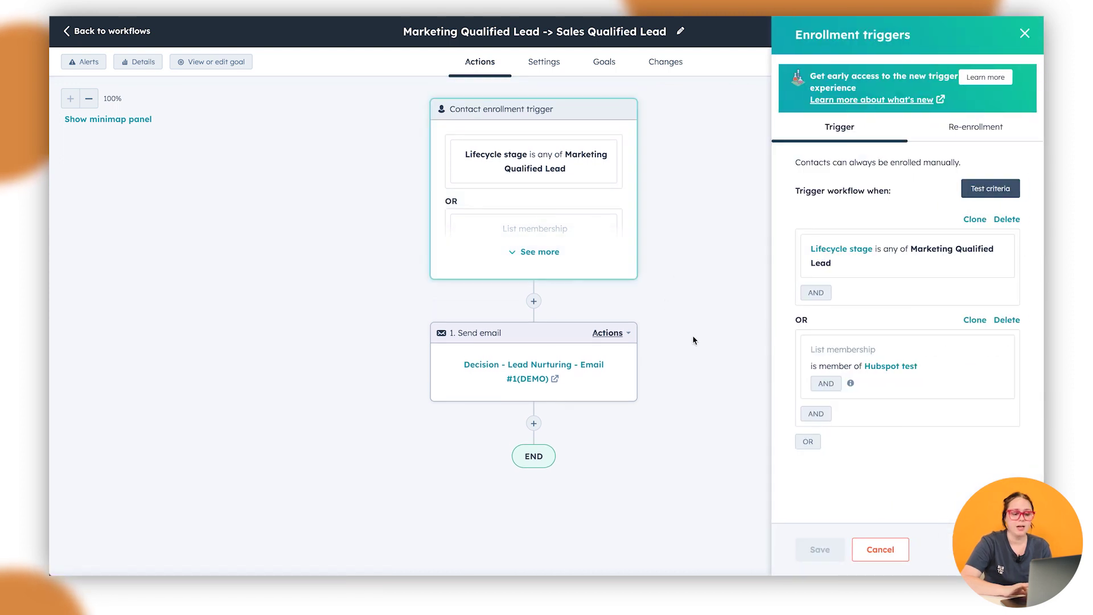
pyautogui.click(613, 401)
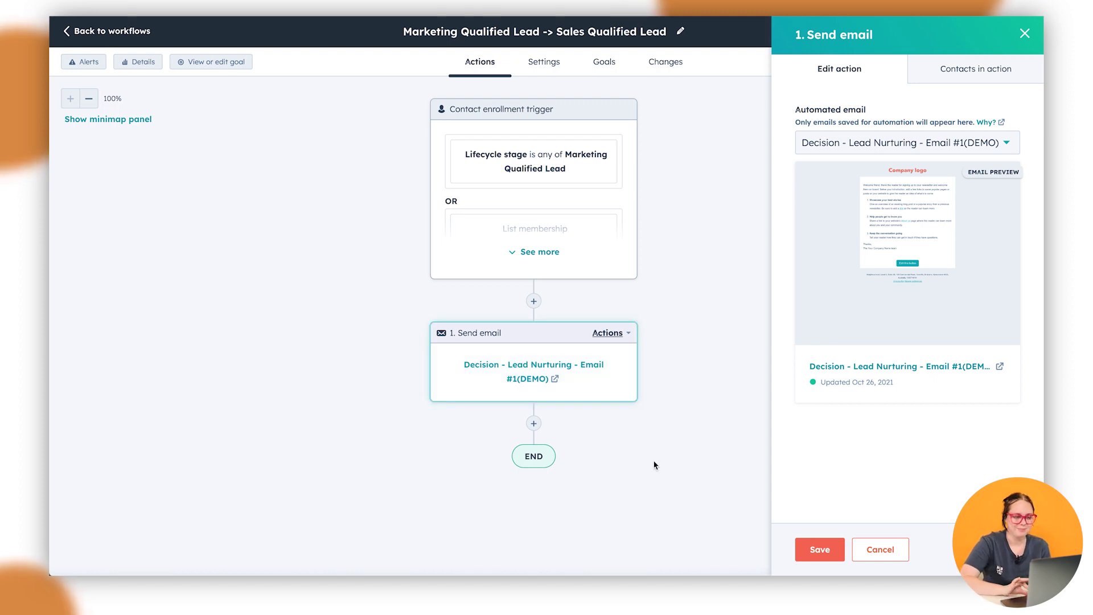
pyautogui.scroll(-3, 534, 301)
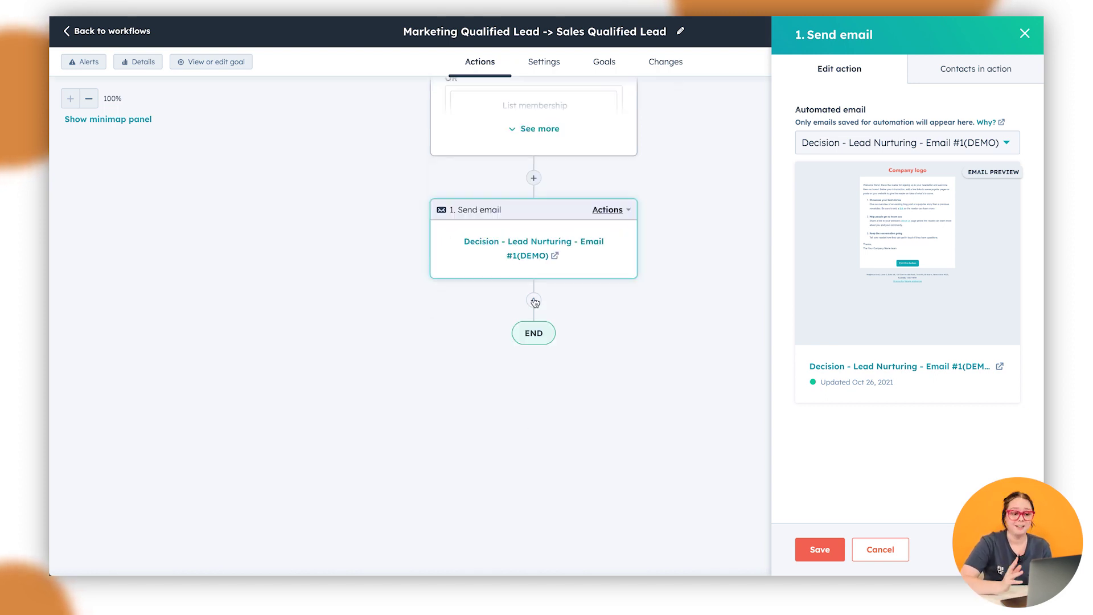
# Step: Insert a fixed 5-day delay step after the first email and save it
pyautogui.click(533, 300)
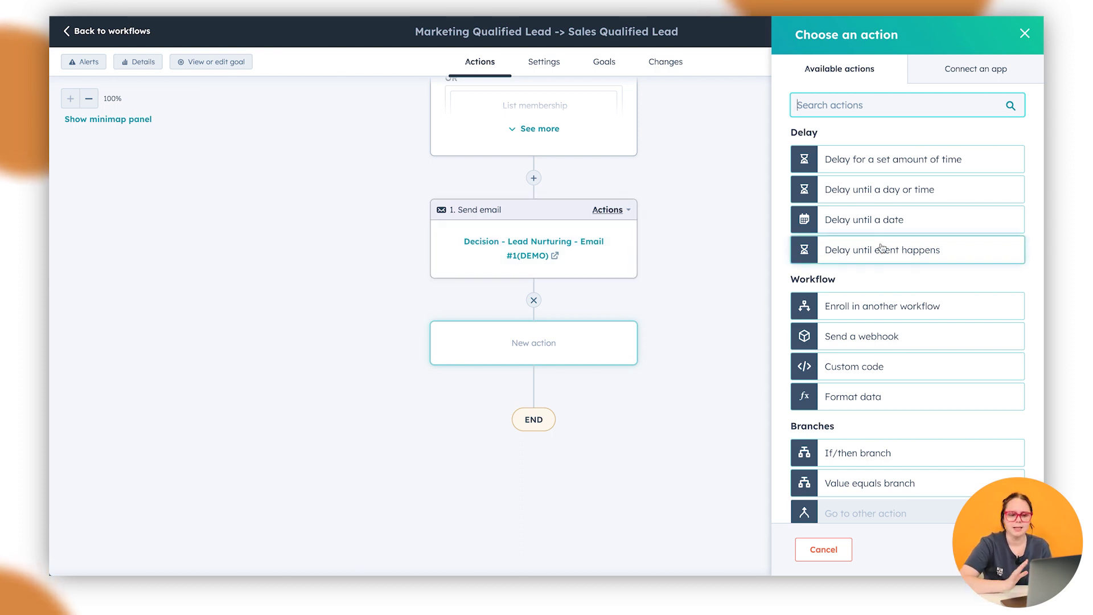
pyautogui.click(889, 157)
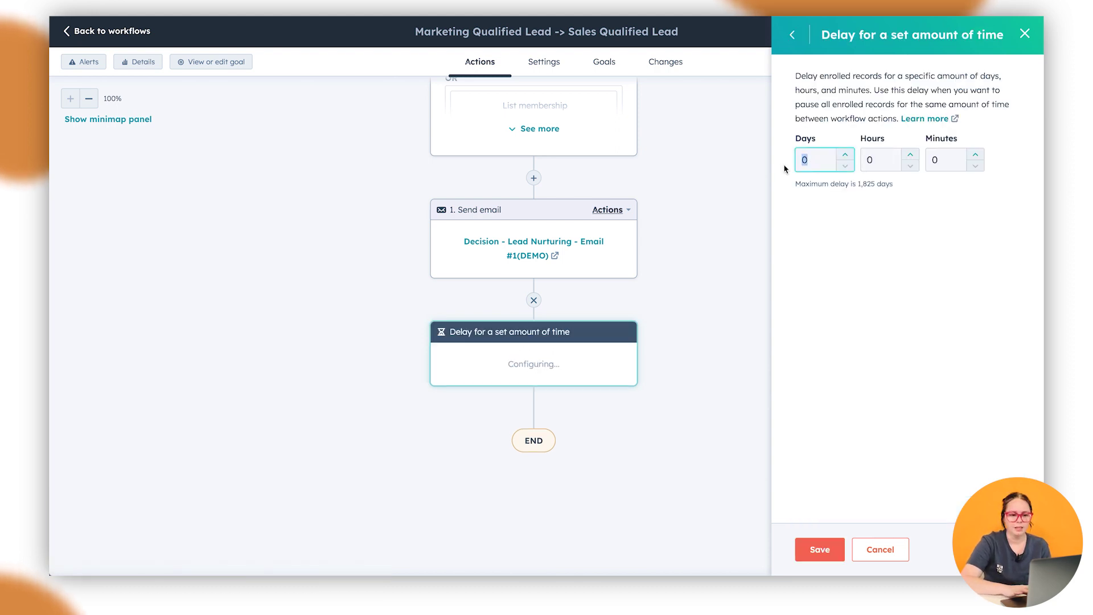
pyautogui.press('BackSpace')
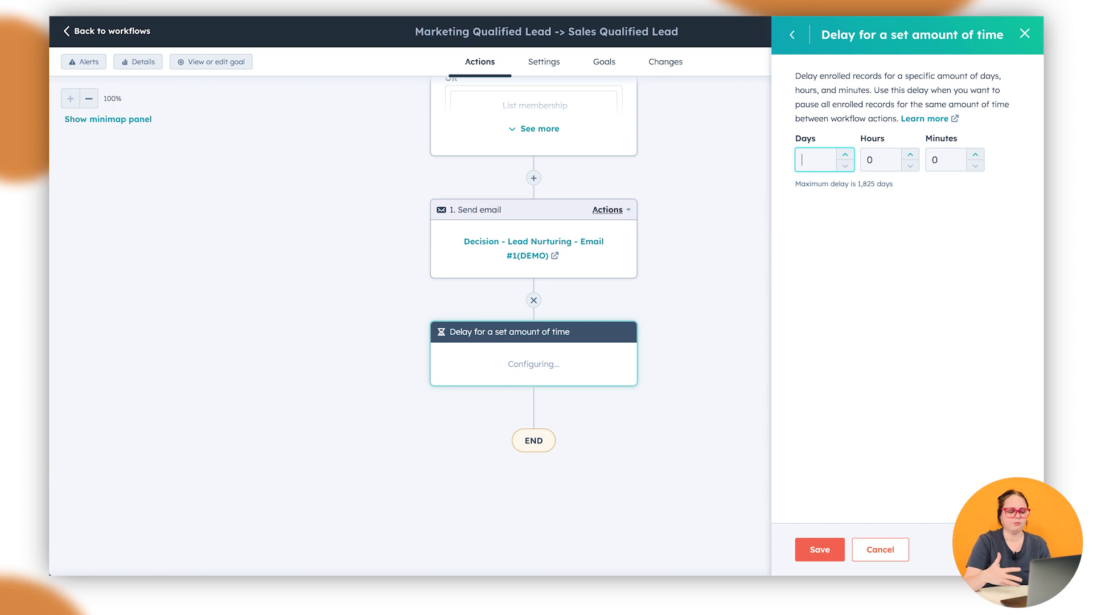
pyautogui.write('5')
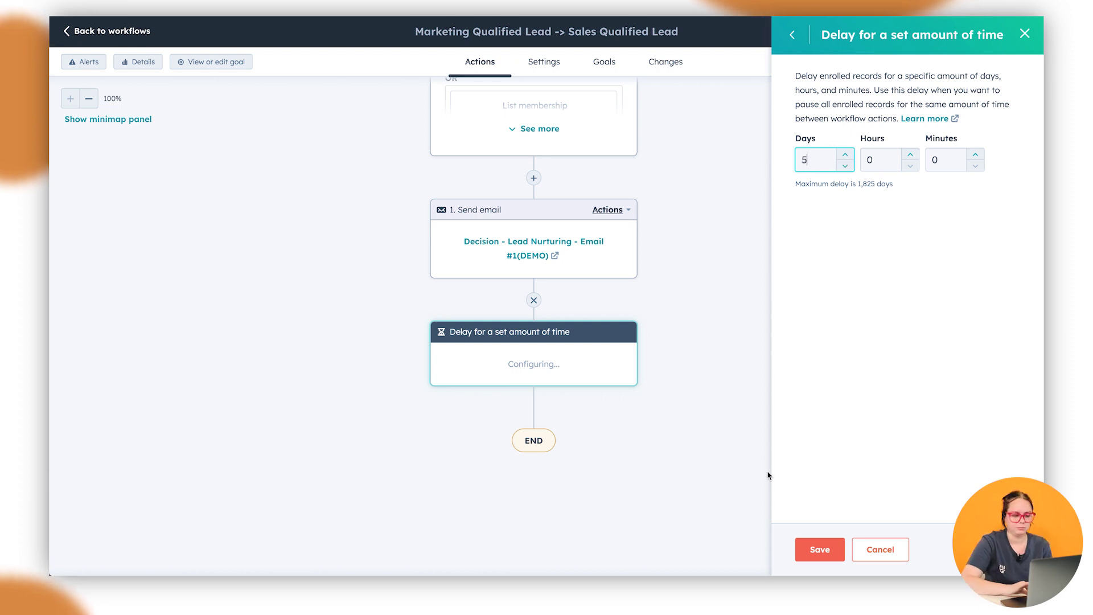
pyautogui.click(821, 552)
pyautogui.scroll(3, 786, 504)
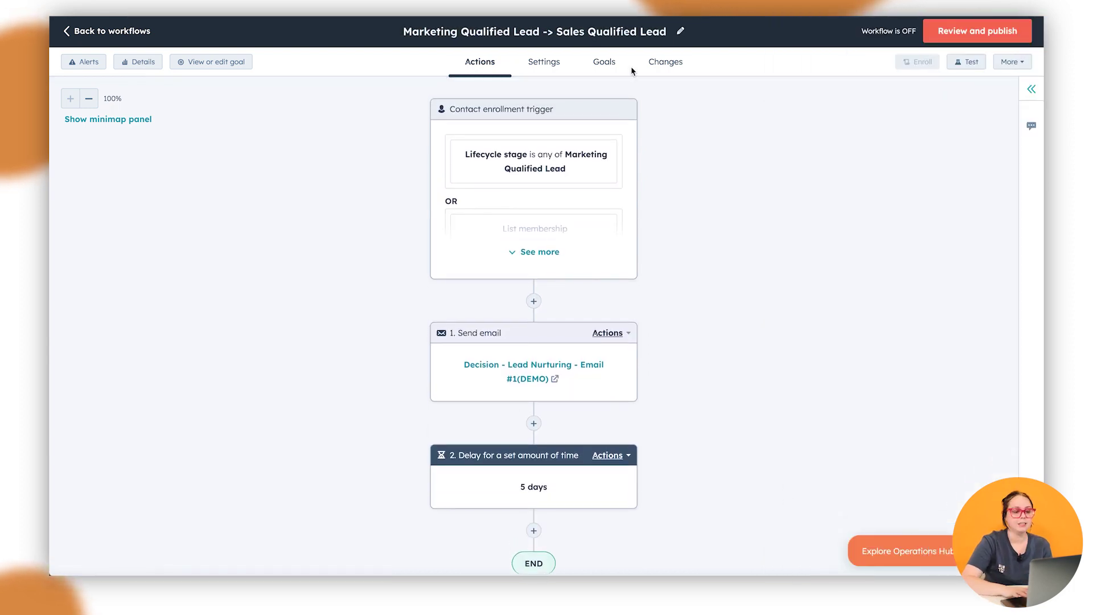
pyautogui.moveTo(545, 156)
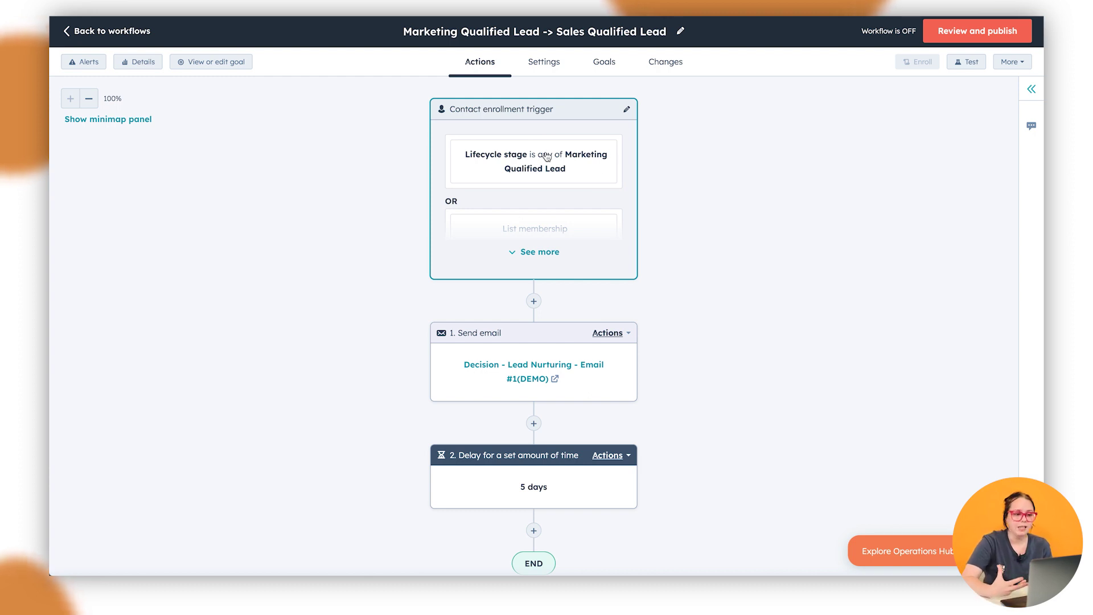
pyautogui.scroll(-3, 746, 140)
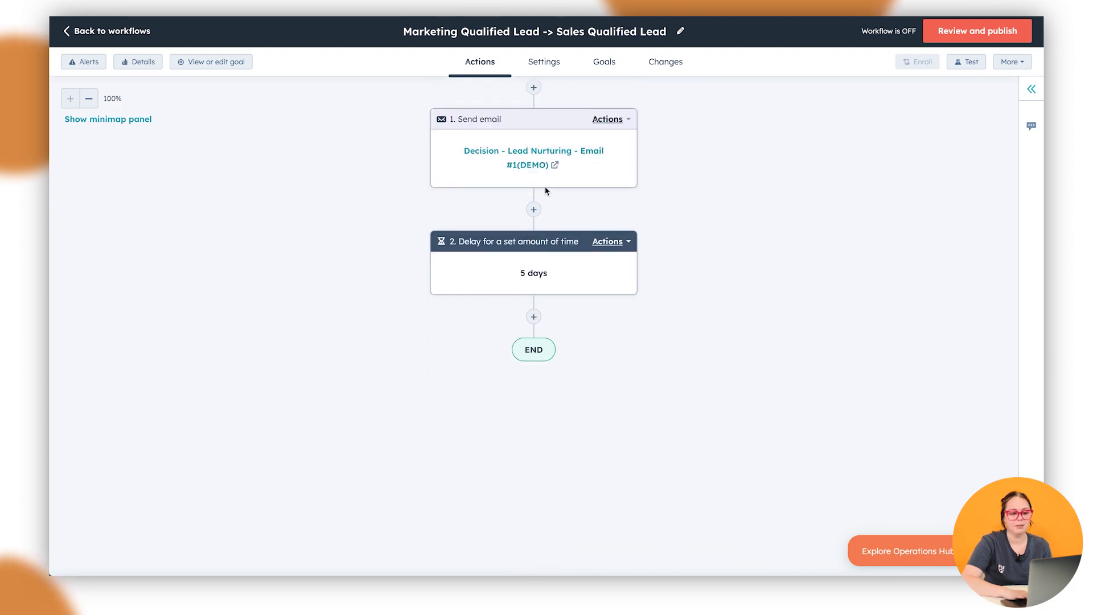
pyautogui.moveTo(534, 478)
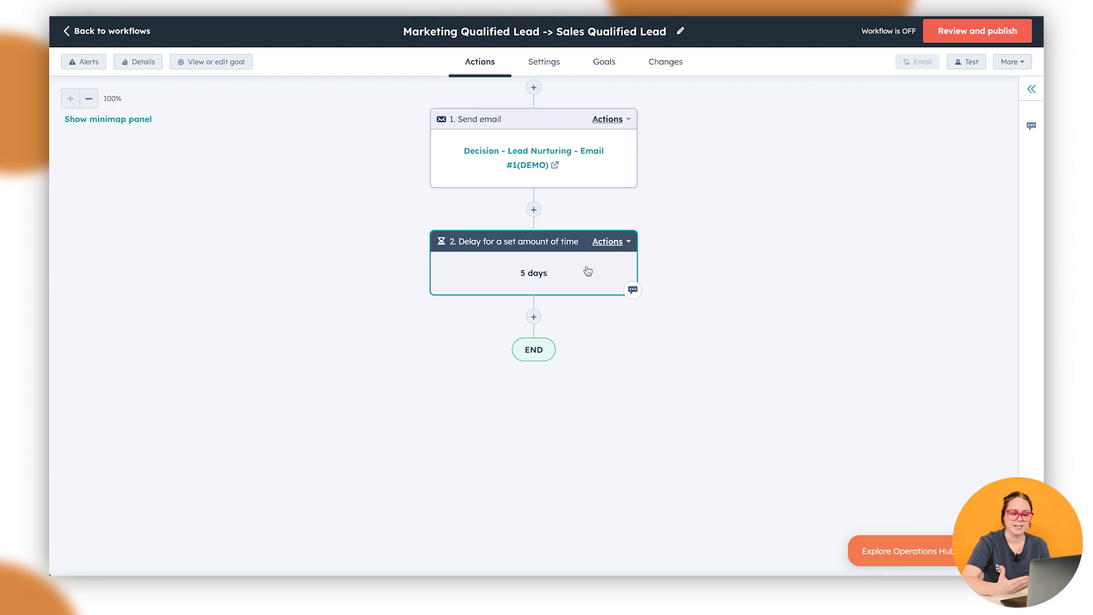
# Step: Add a third step after the delay sending Decision - Lead Nurturing - Email #1(DEMO) and save it
pyautogui.click(534, 317)
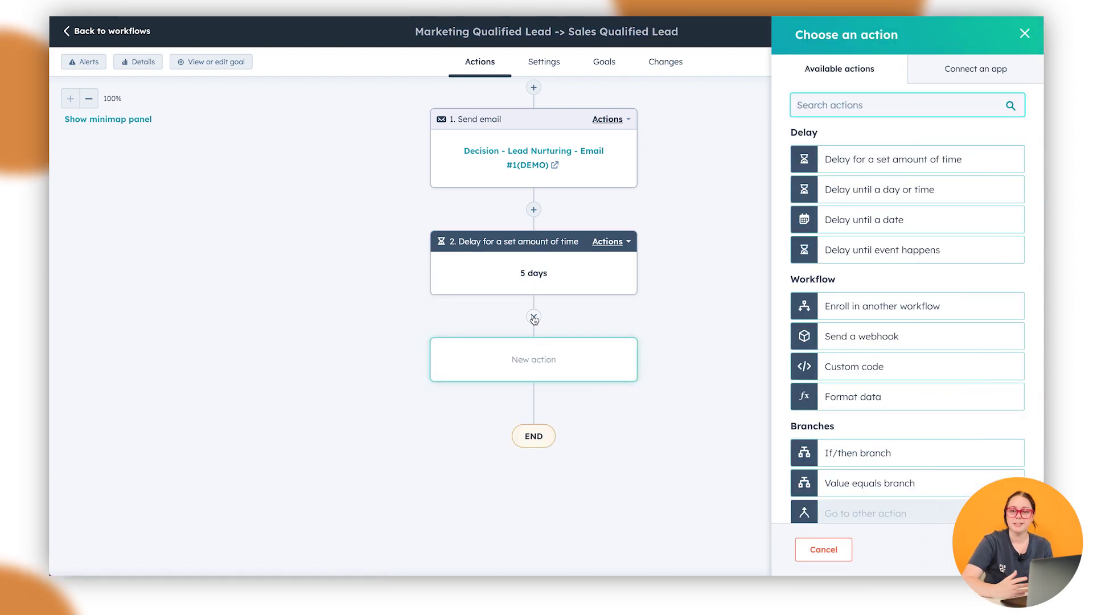
pyautogui.scroll(-2, 939, 210)
pyautogui.scroll(-2, 943, 209)
pyautogui.scroll(-1, 943, 210)
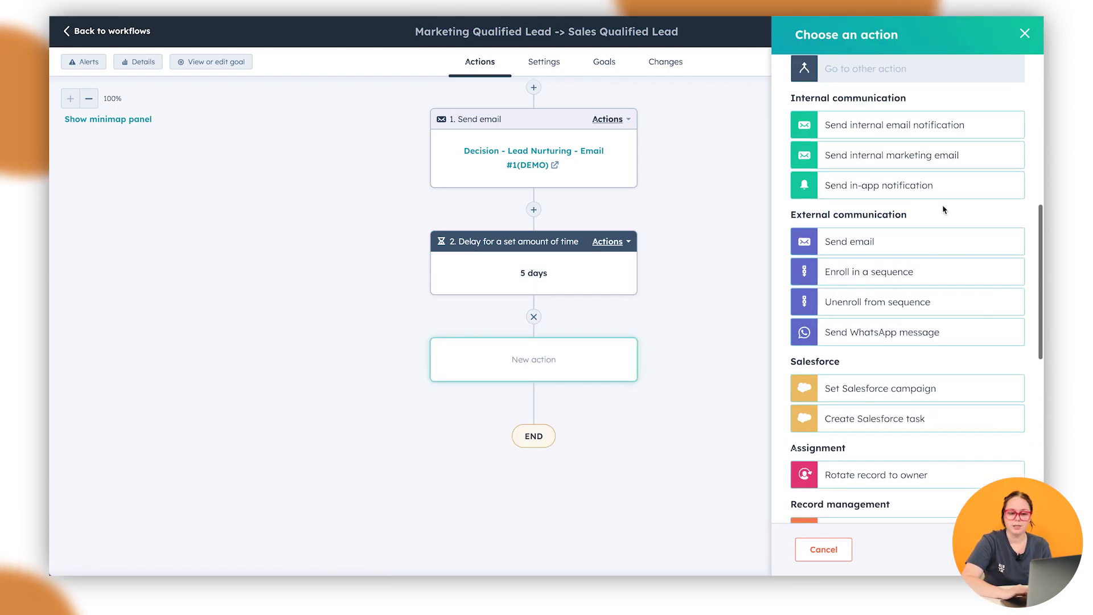
pyautogui.click(921, 242)
pyautogui.click(854, 112)
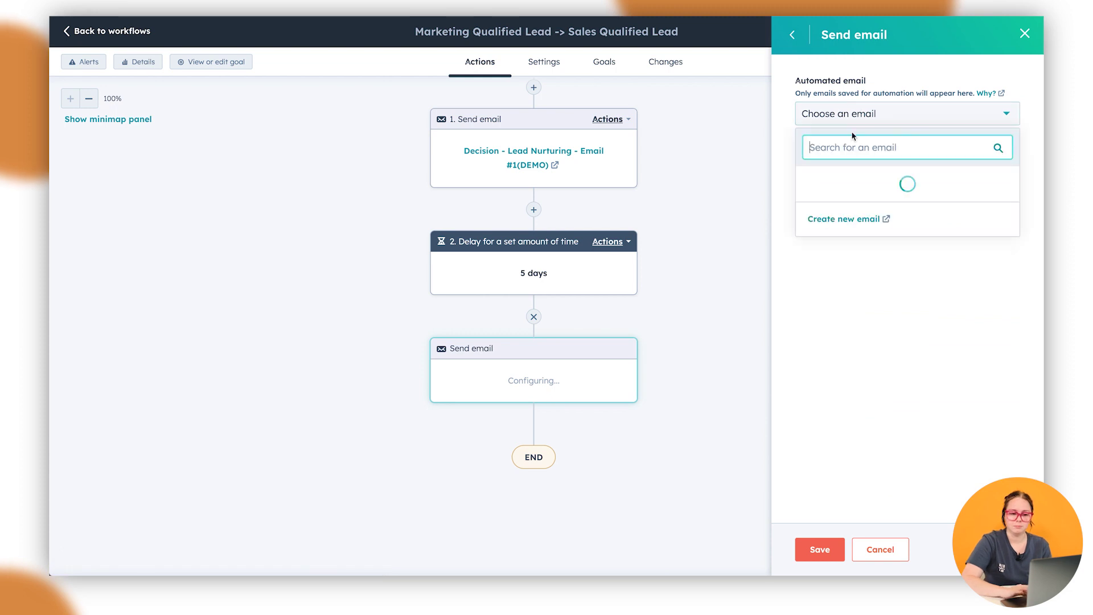
pyautogui.scroll(-1, 869, 222)
pyautogui.scroll(-2, 867, 256)
pyautogui.scroll(-1, 865, 259)
pyautogui.scroll(-1, 865, 248)
pyautogui.scroll(-1, 865, 244)
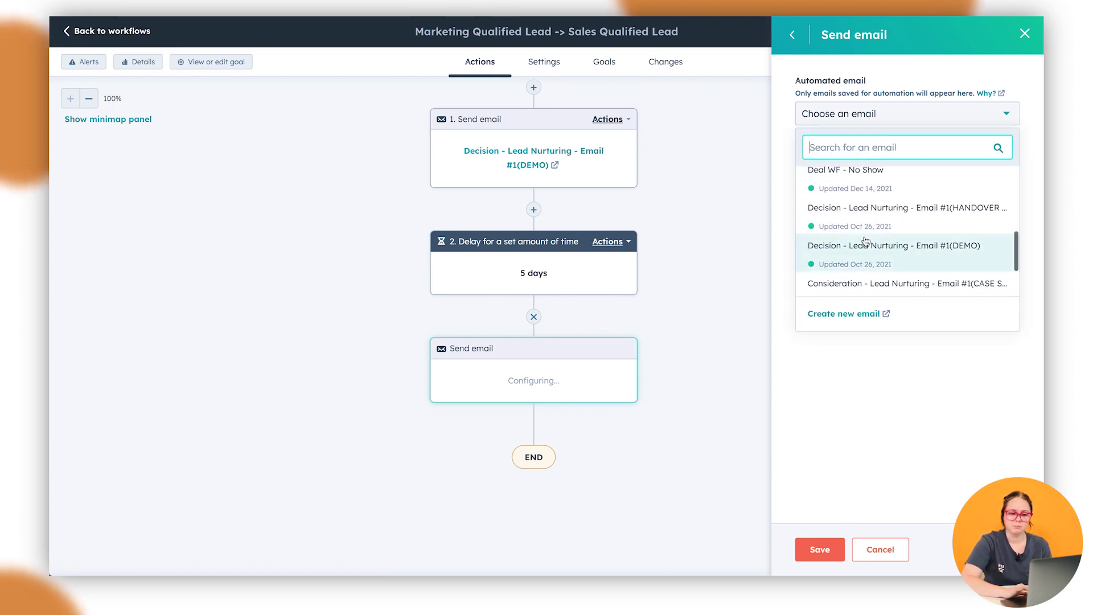
pyautogui.click(867, 244)
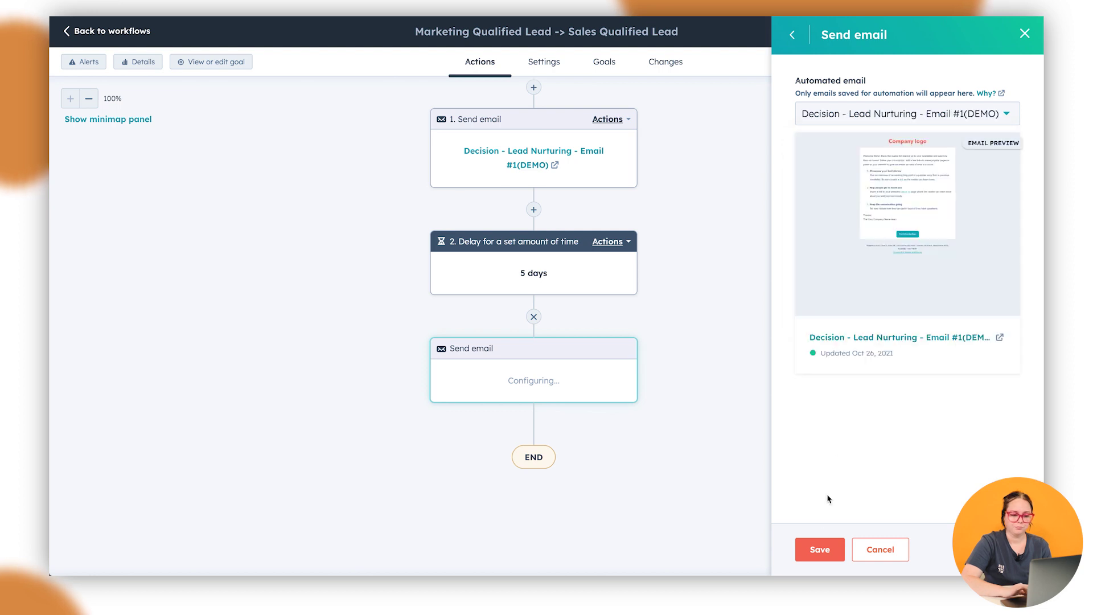
pyautogui.click(820, 548)
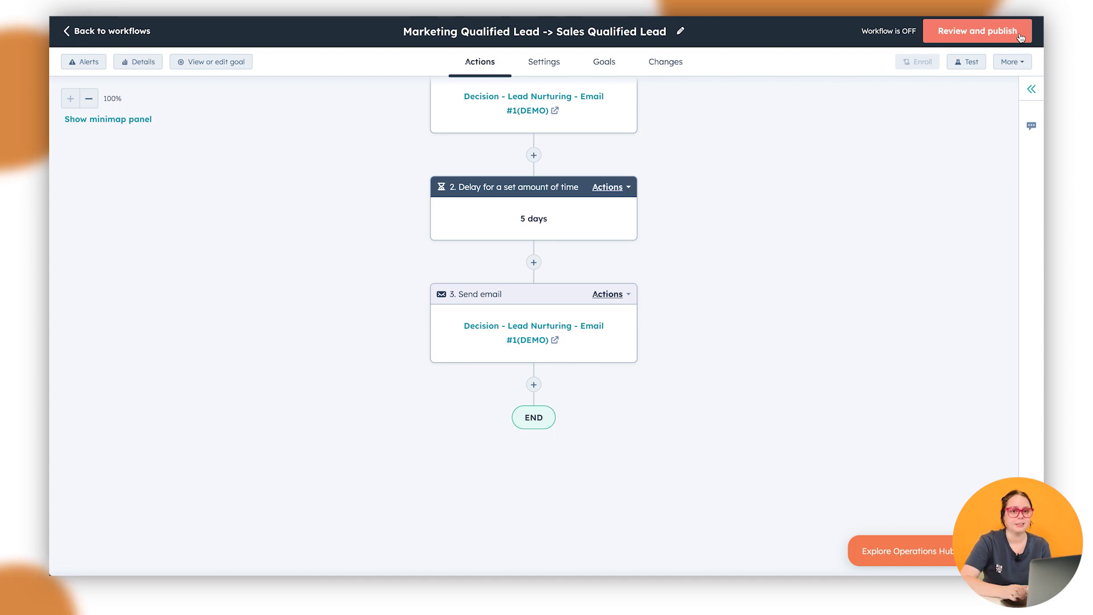
# Step: Add an if/then branch filtered on Marketing emails: contact clicked a link in Email #1(DEMO)
pyautogui.click(534, 384)
pyautogui.scroll(-2, 884, 209)
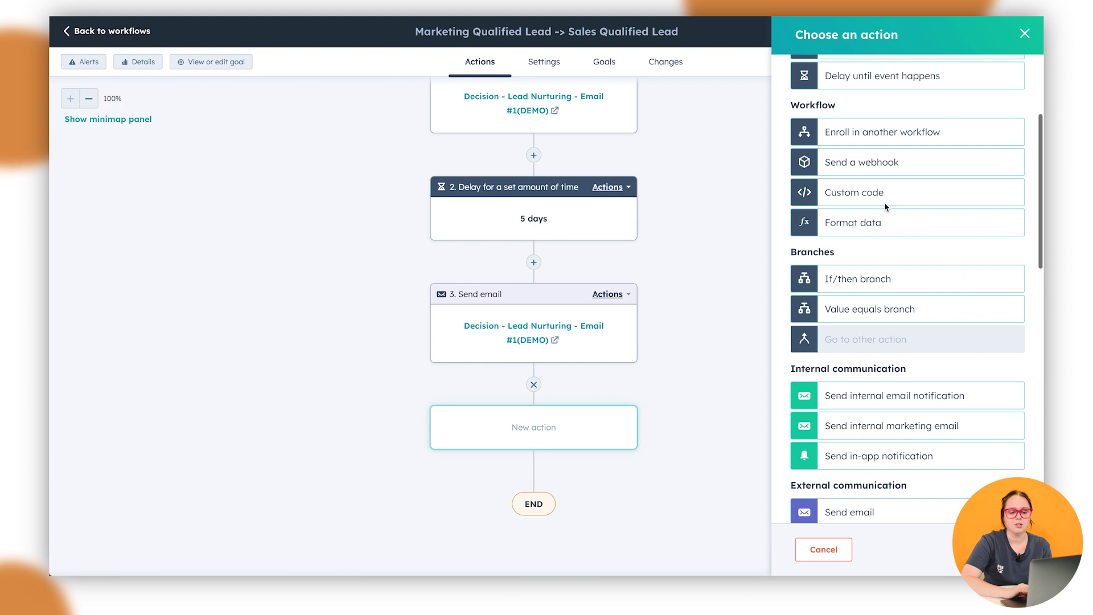
pyautogui.click(880, 276)
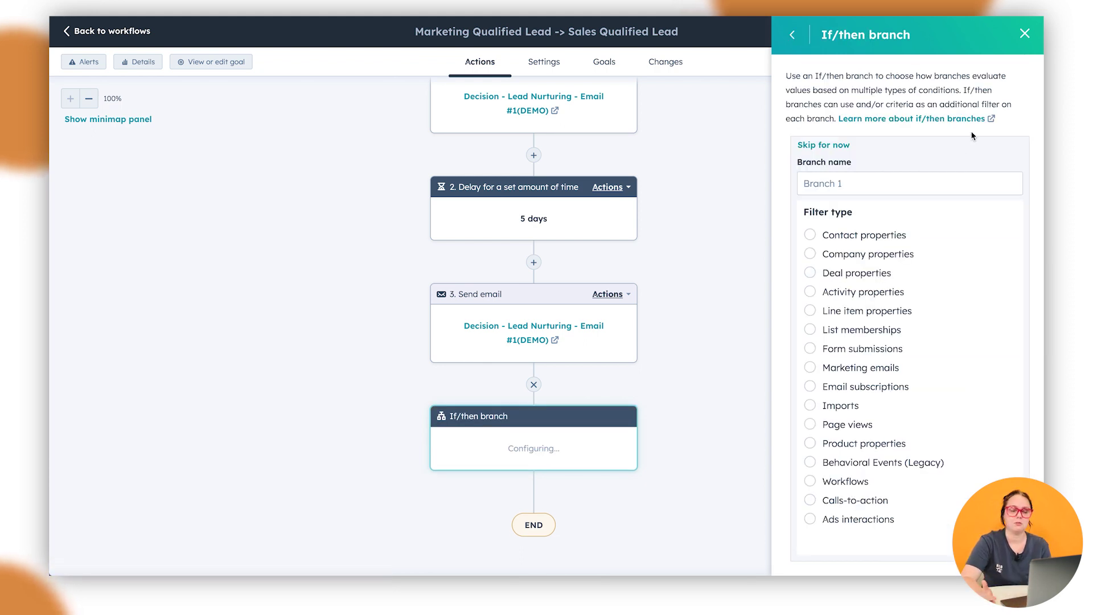
pyautogui.scroll(3, 726, 264)
pyautogui.scroll(1, 725, 263)
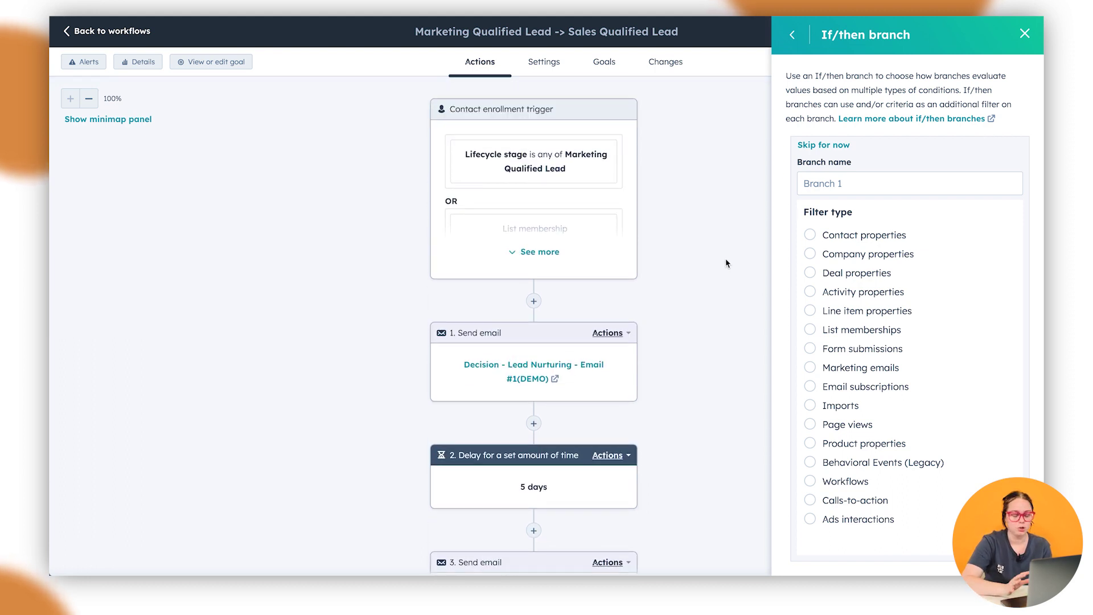
pyautogui.scroll(-2, 726, 264)
pyautogui.scroll(-3, 726, 263)
pyautogui.scroll(-1, 725, 263)
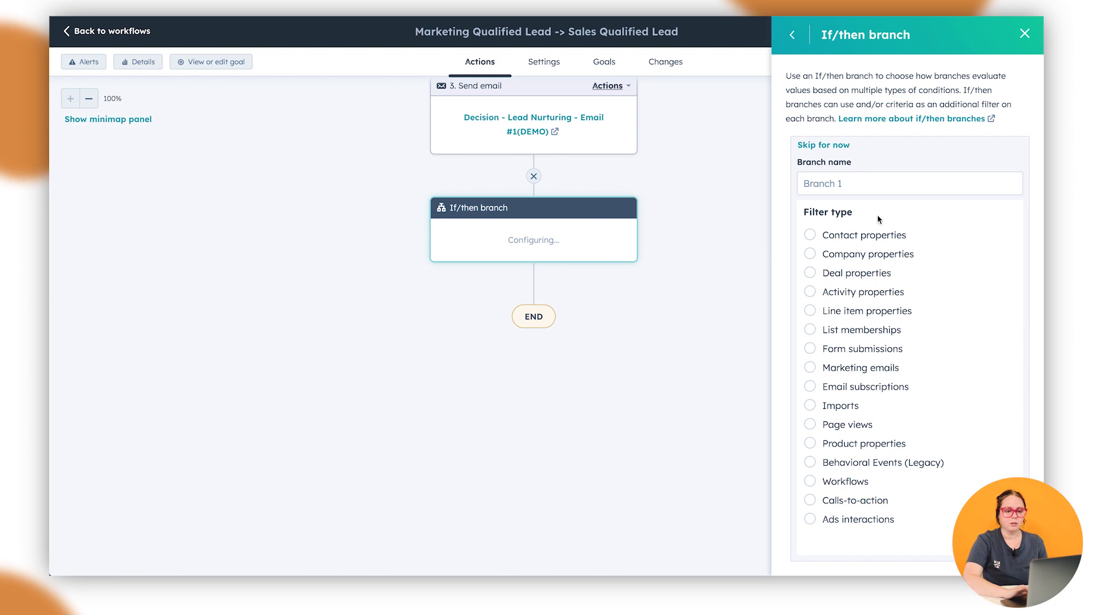
pyautogui.click(838, 368)
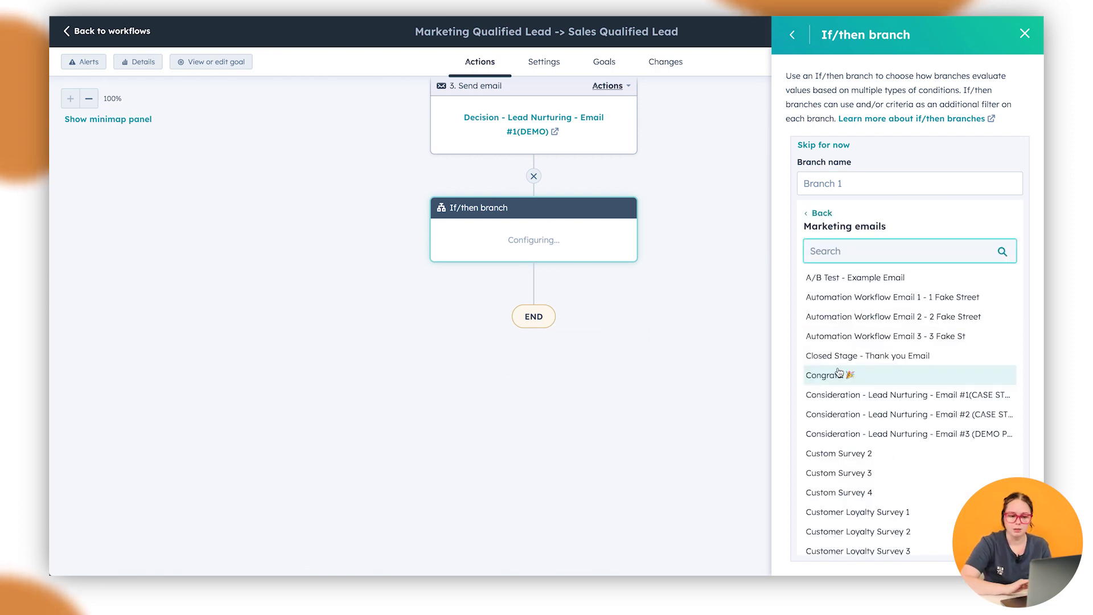
pyautogui.scroll(-1, 838, 372)
pyautogui.scroll(-2, 856, 375)
pyautogui.scroll(-2, 856, 375)
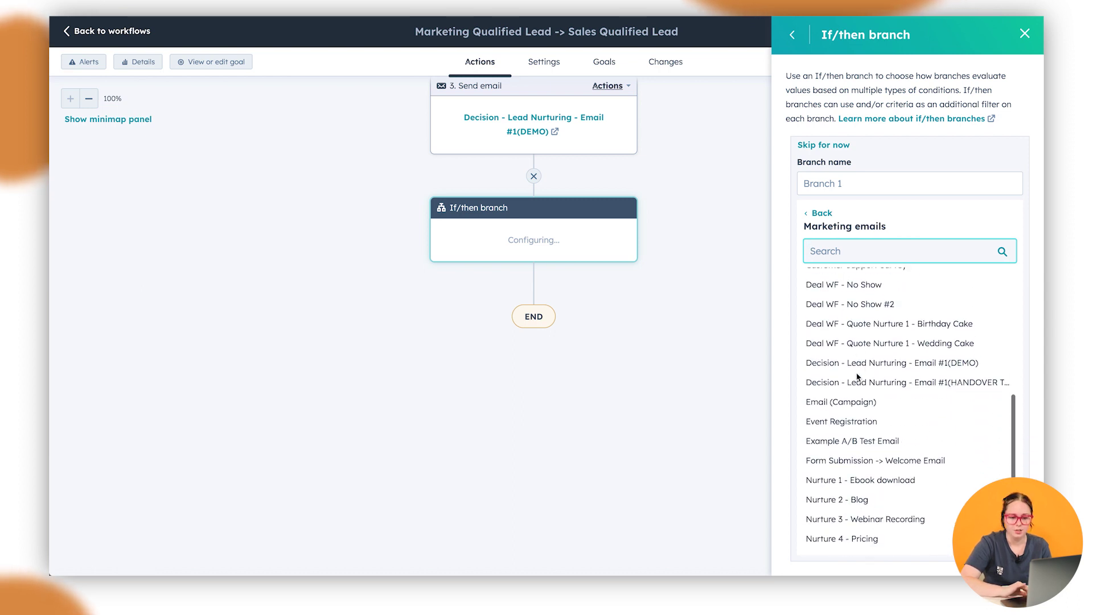
pyautogui.click(946, 370)
pyautogui.scroll(-3, 956, 342)
pyautogui.scroll(1, 960, 295)
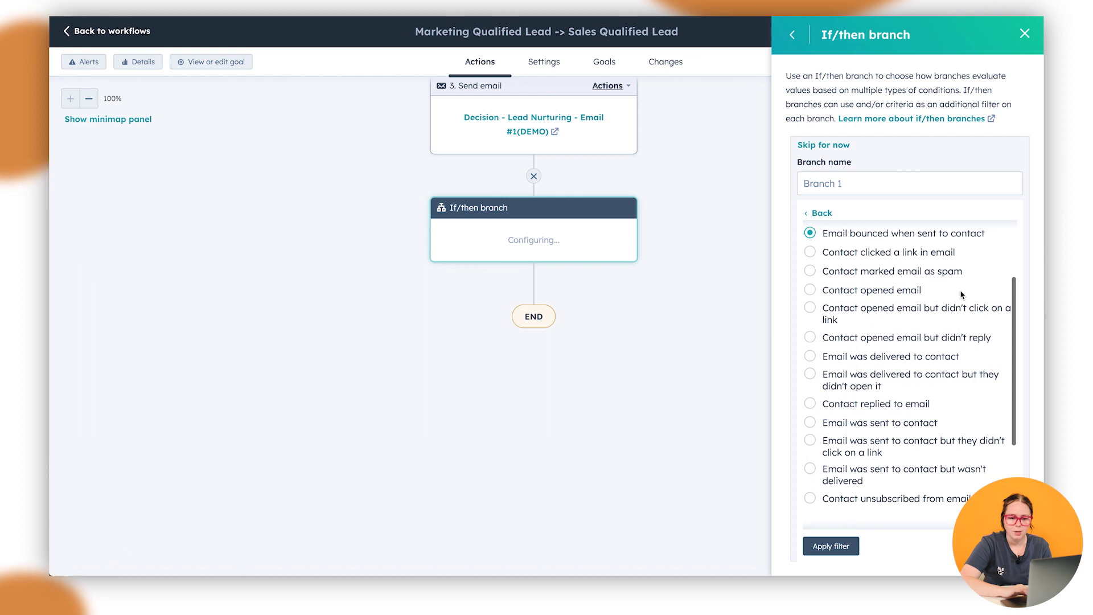
pyautogui.click(867, 255)
pyautogui.scroll(-2, 856, 407)
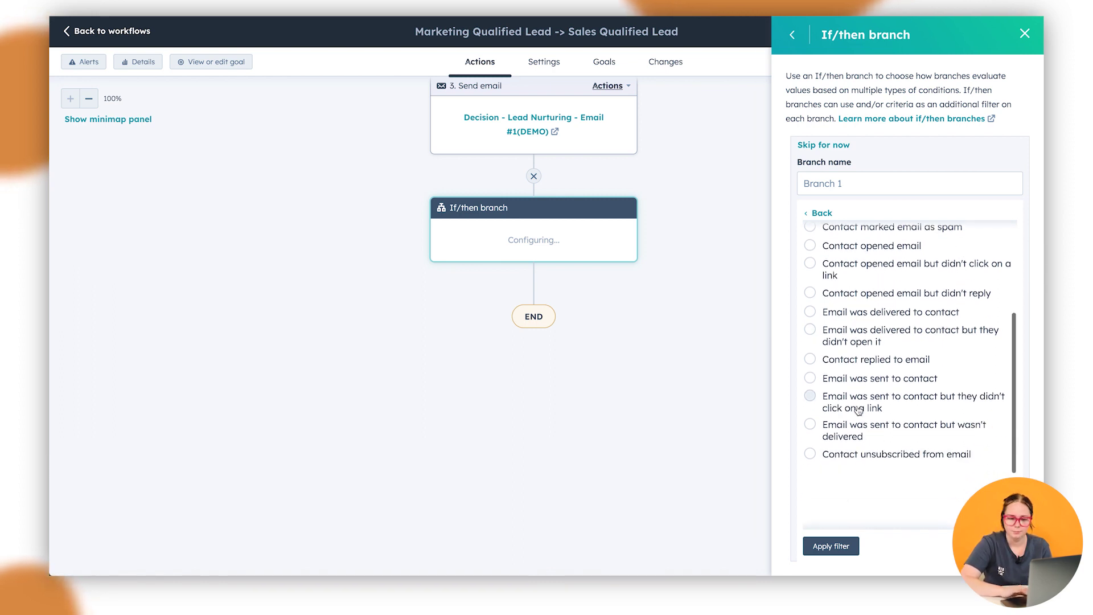
pyautogui.click(828, 545)
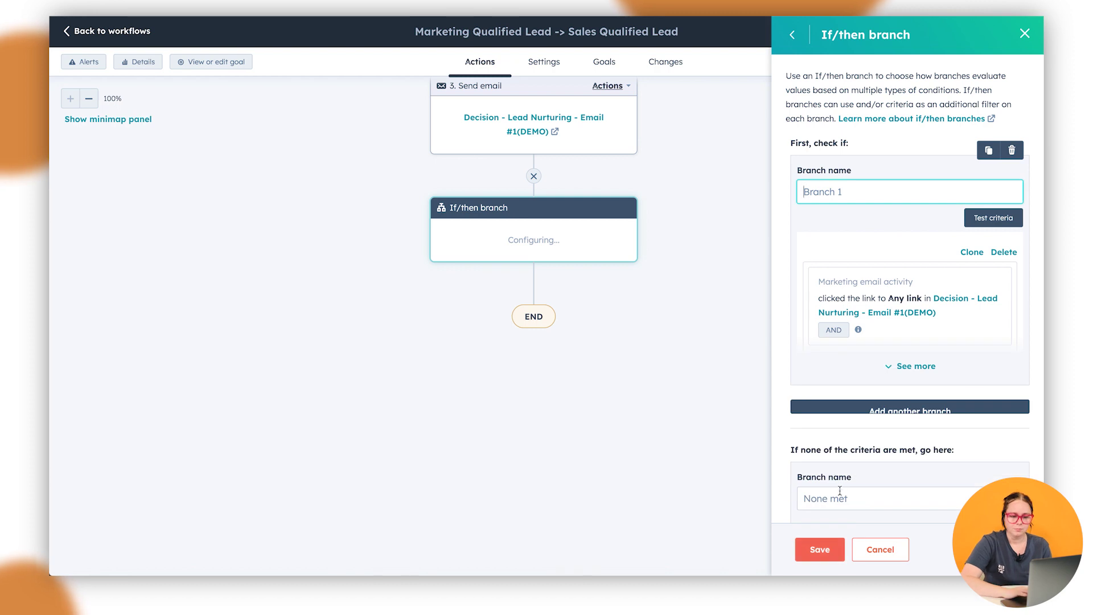
pyautogui.scroll(-1, 841, 487)
# Step: Save the branch with its None met path and dismiss the time-delay tip
pyautogui.click(841, 463)
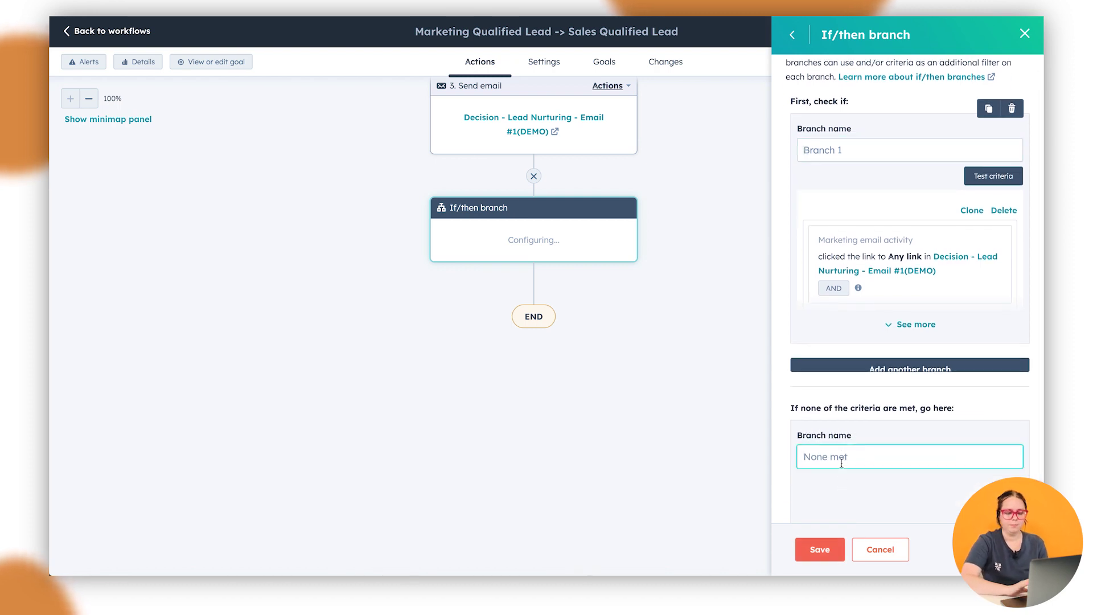
pyautogui.click(820, 547)
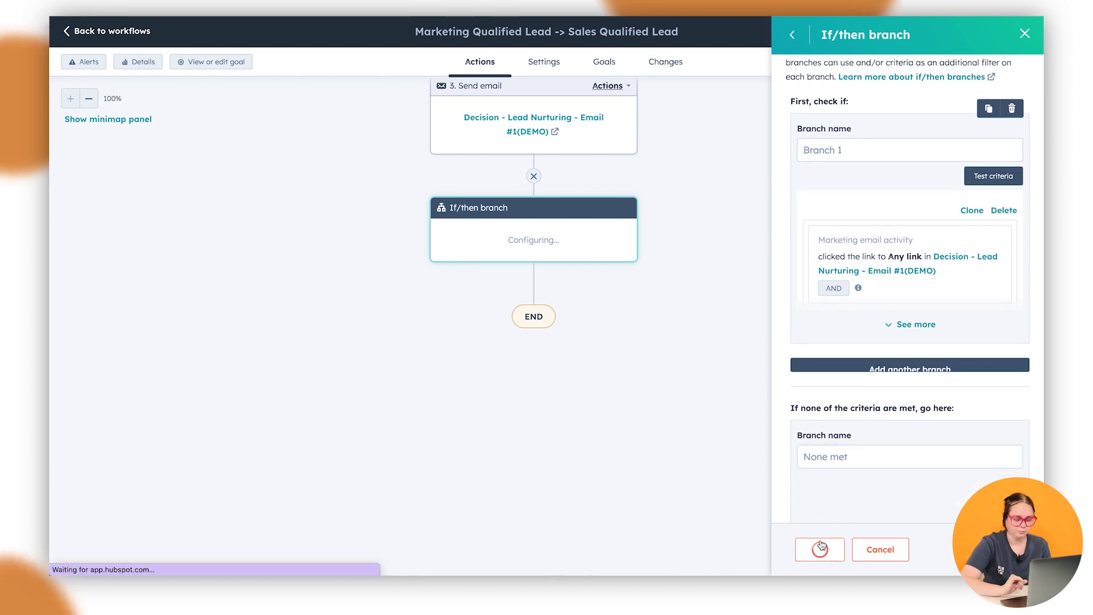
pyautogui.click(710, 403)
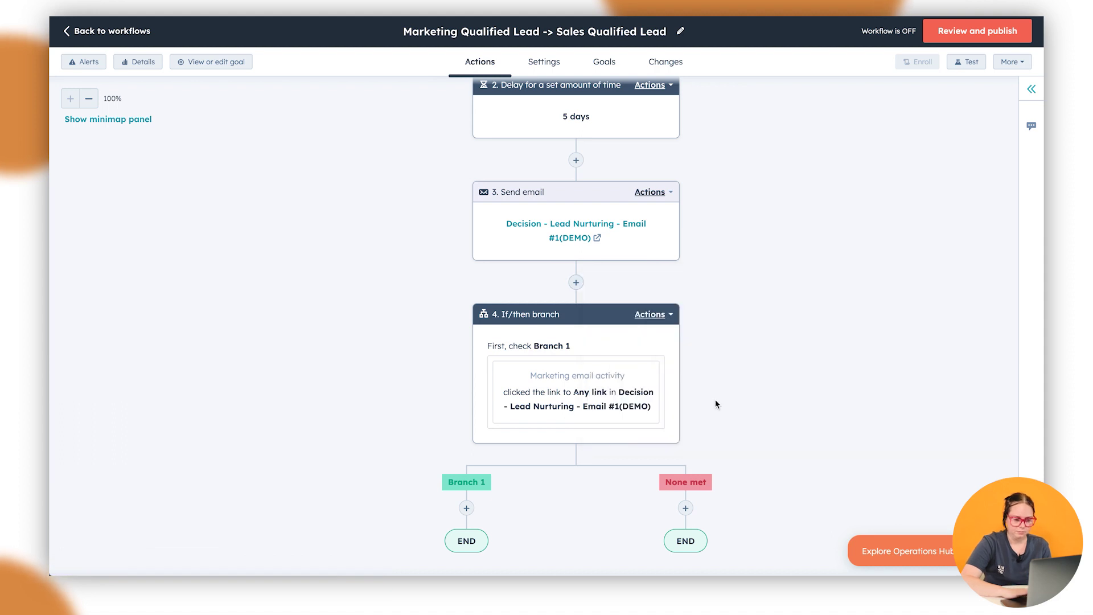
pyautogui.scroll(-3, 943, 221)
pyautogui.scroll(3, 942, 221)
pyautogui.scroll(-2, 943, 220)
pyautogui.scroll(-1, 942, 220)
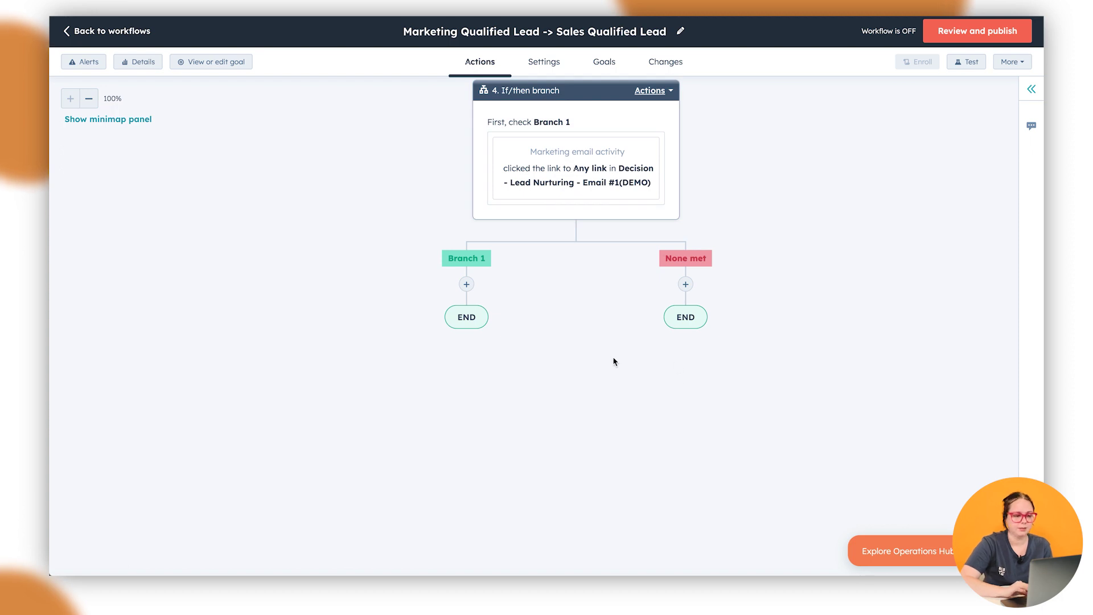
# Step: Add a Send email step under Branch 1 and save it without choosing an email
pyautogui.click(467, 285)
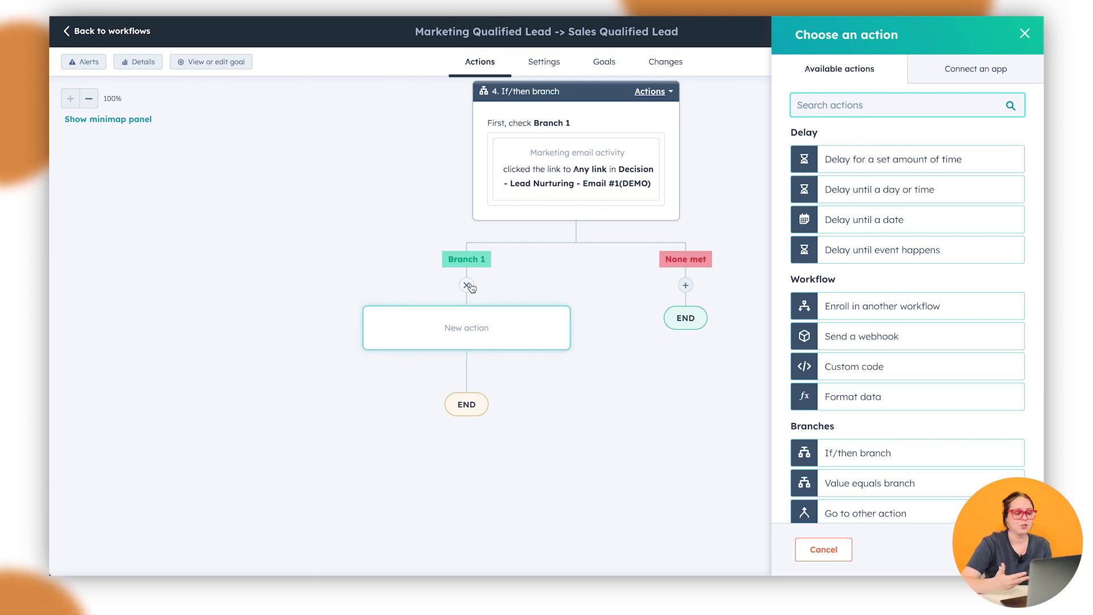
pyautogui.scroll(-2, 945, 205)
pyautogui.scroll(-3, 942, 232)
pyautogui.scroll(-2, 942, 231)
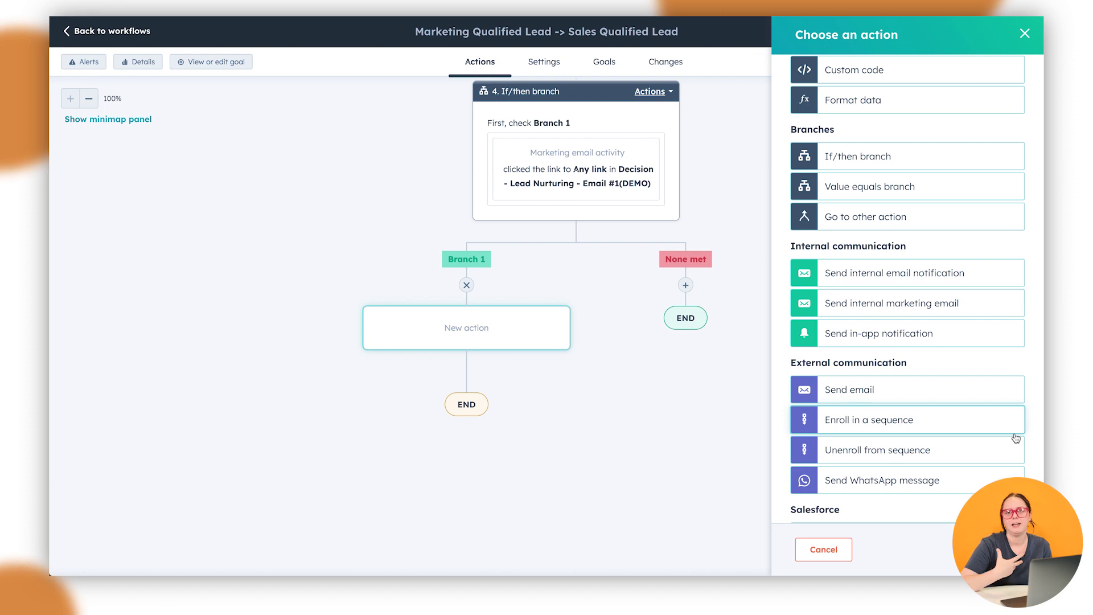
pyautogui.scroll(-2, 1016, 438)
pyautogui.scroll(-3, 1015, 438)
pyautogui.scroll(-2, 1015, 439)
pyautogui.scroll(-1, 1015, 438)
pyautogui.scroll(5, 971, 422)
pyautogui.scroll(6, 971, 419)
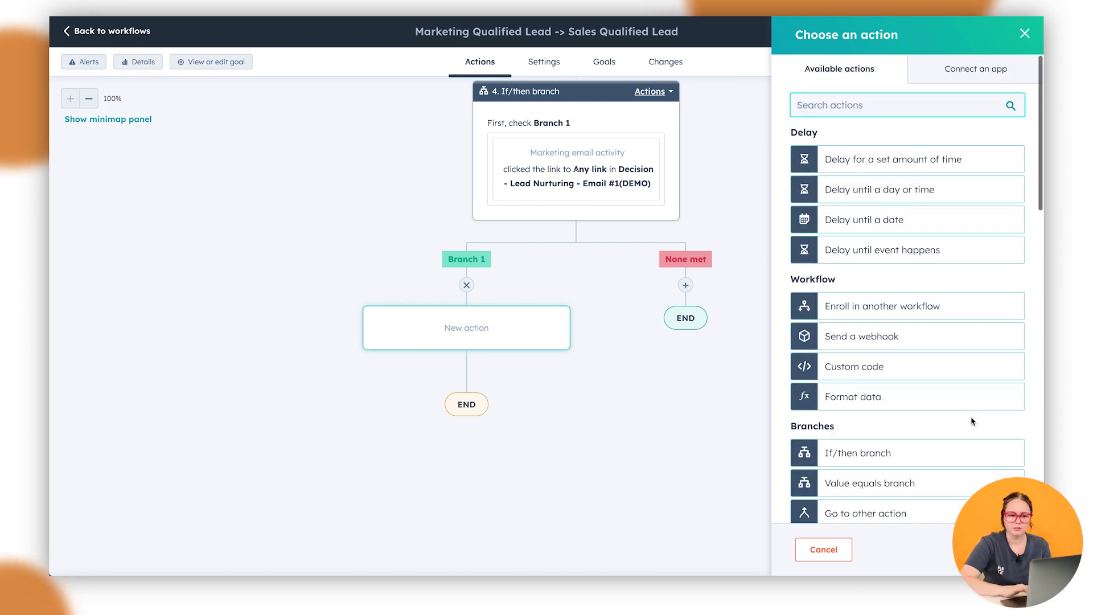
pyautogui.scroll(-3, 913, 324)
pyautogui.scroll(-3, 913, 324)
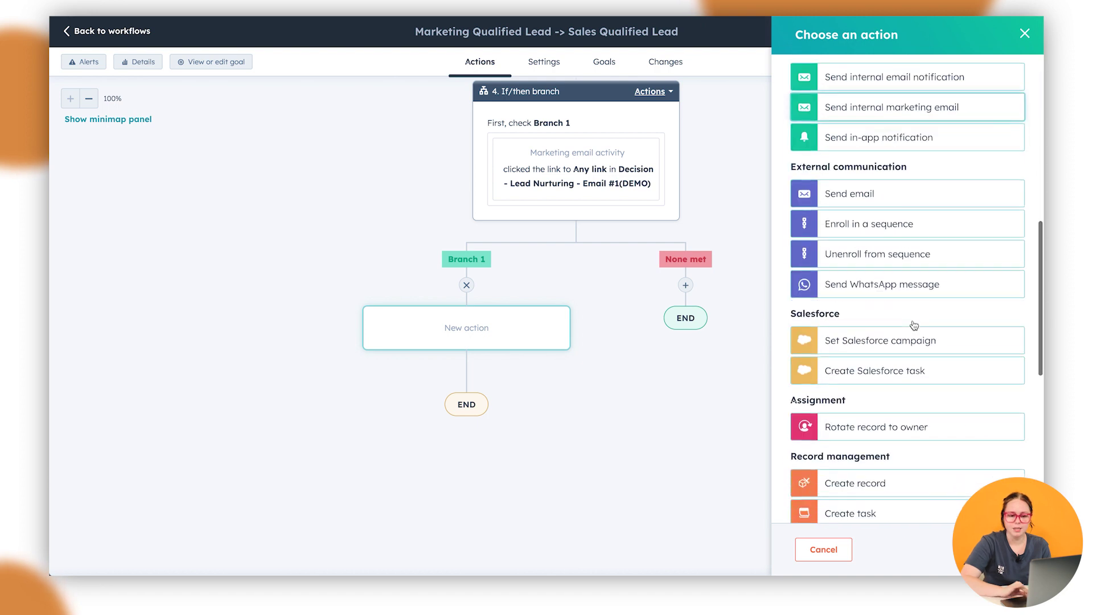
pyautogui.scroll(1, 888, 274)
pyautogui.click(886, 273)
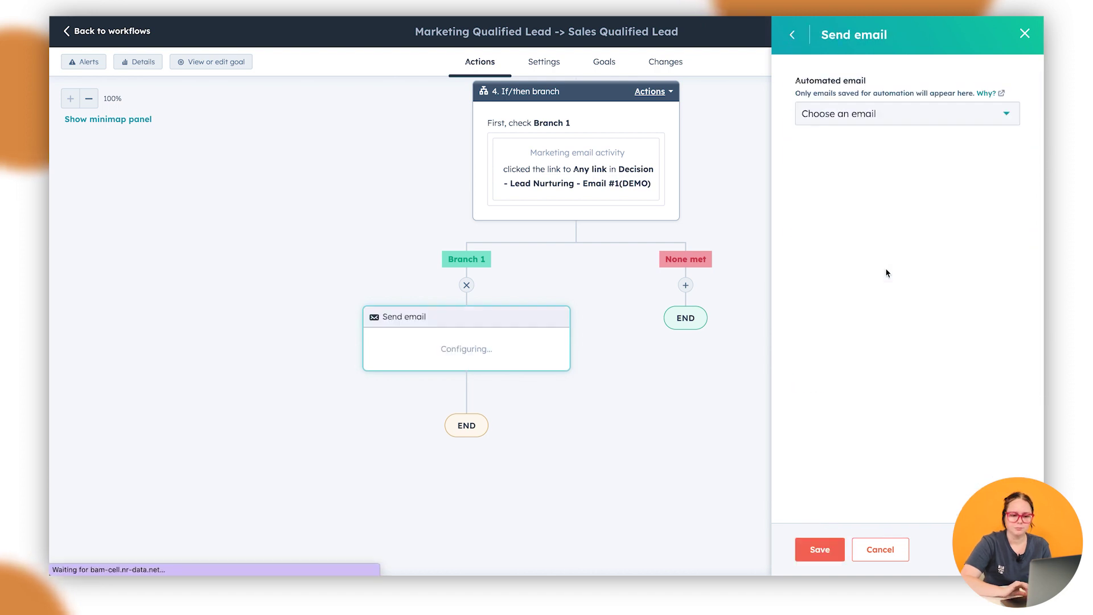
pyautogui.click(819, 551)
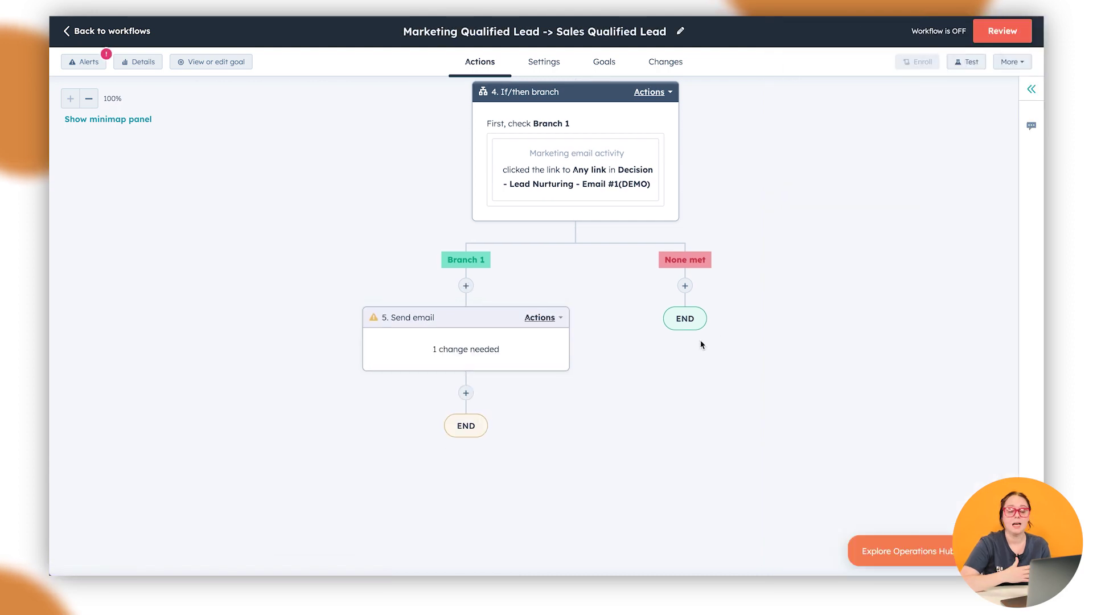
# Step: Add a matching Send email step under the None met branch and save it without an email
pyautogui.click(685, 285)
pyautogui.scroll(-5, 976, 285)
pyautogui.scroll(-5, 976, 287)
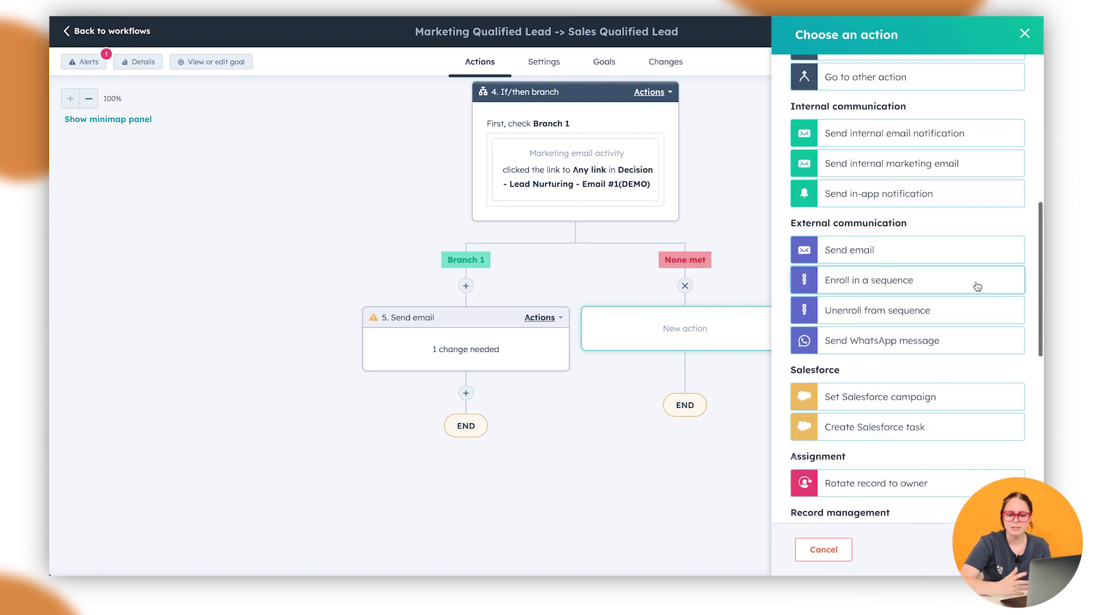
pyautogui.click(947, 255)
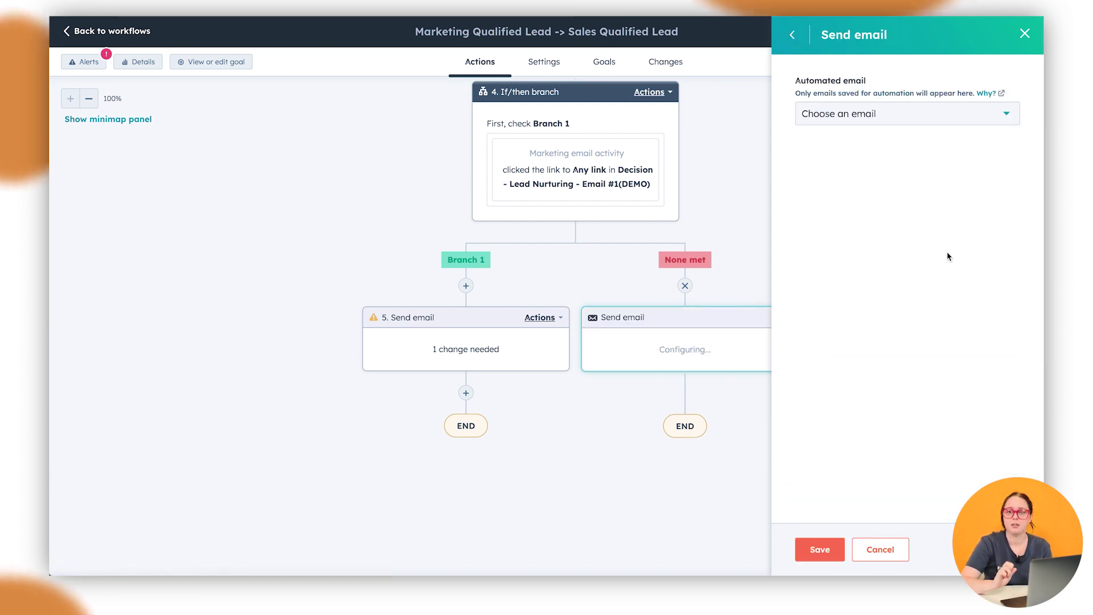
pyautogui.click(818, 549)
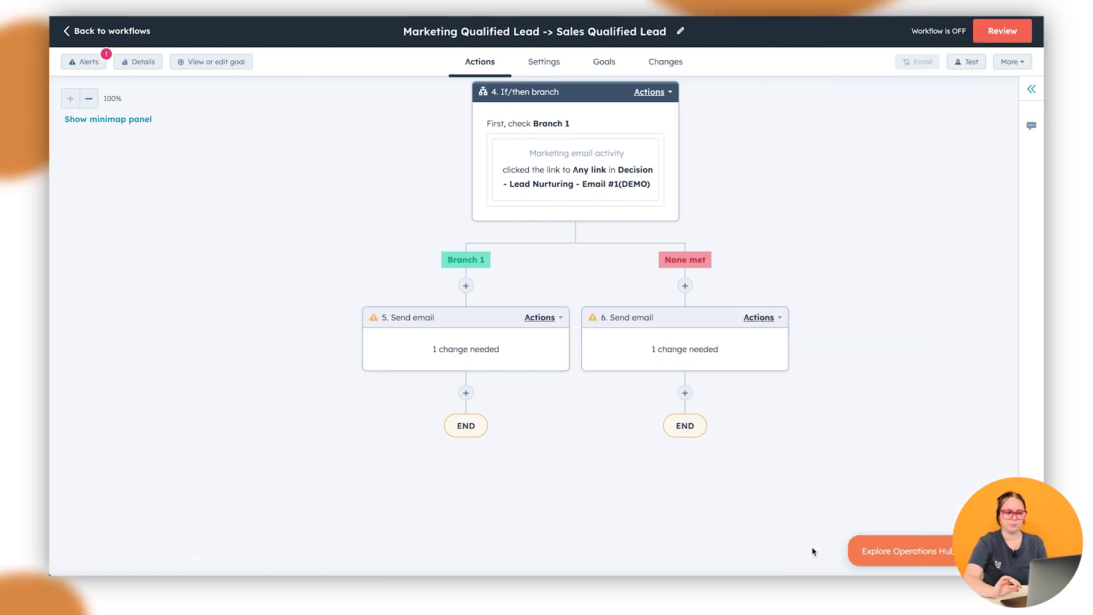
pyautogui.scroll(5, 812, 550)
pyautogui.scroll(3, 813, 547)
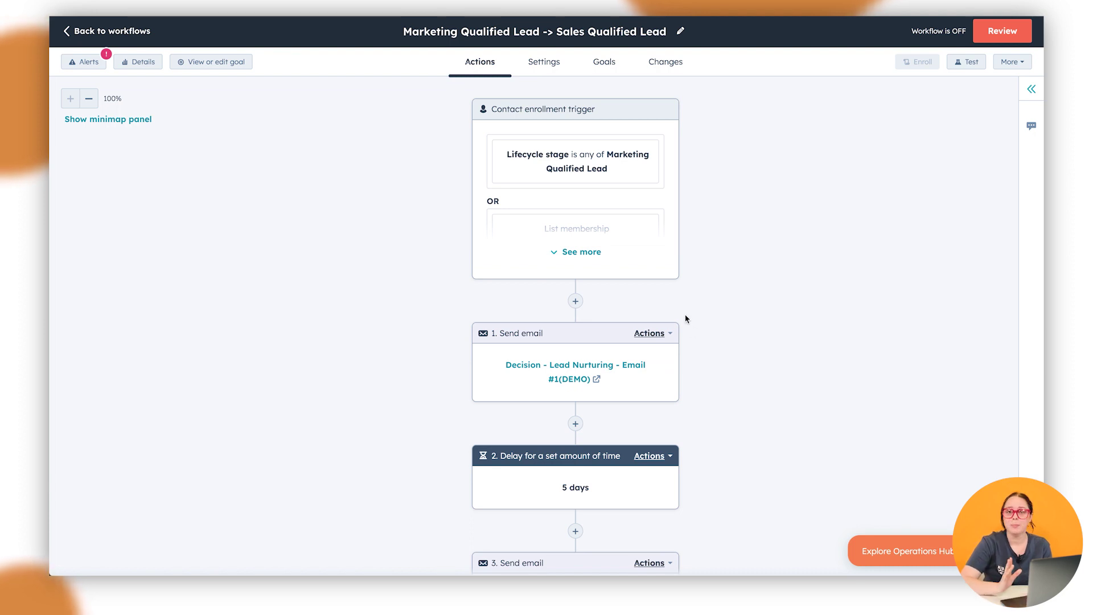
pyautogui.click(649, 393)
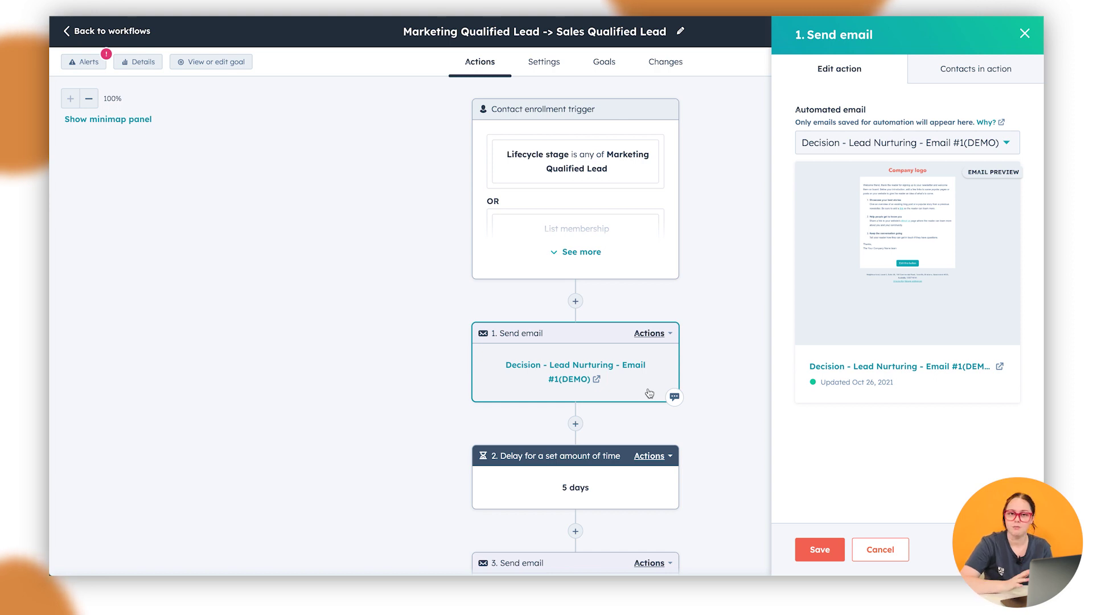
pyautogui.click(1025, 34)
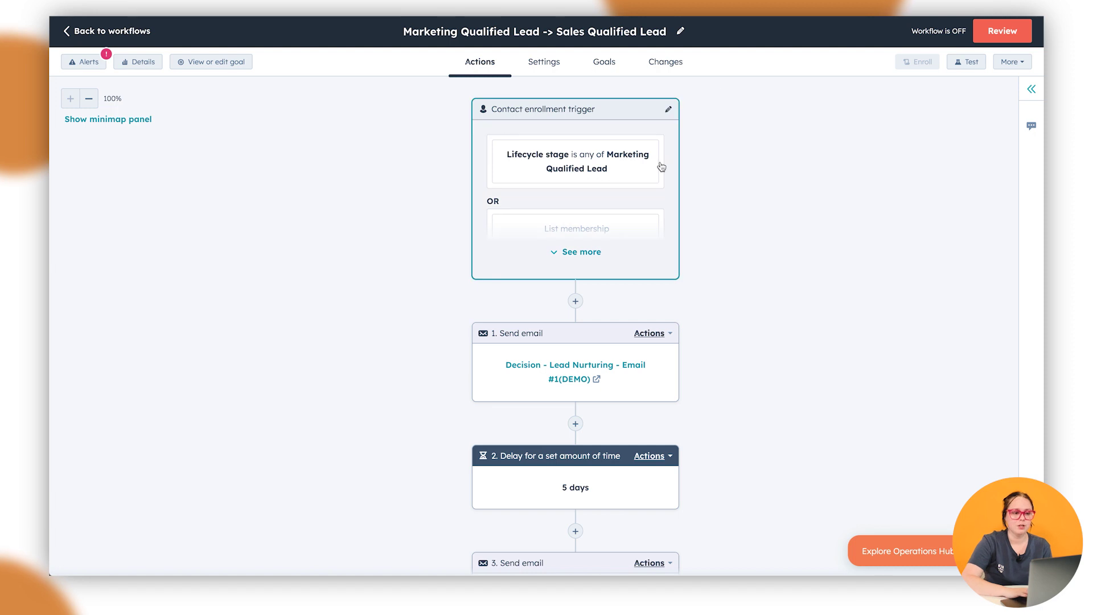
# Step: In workflow Settings, try the specific-times schedule and its day options, then revert to any time
pyautogui.click(551, 59)
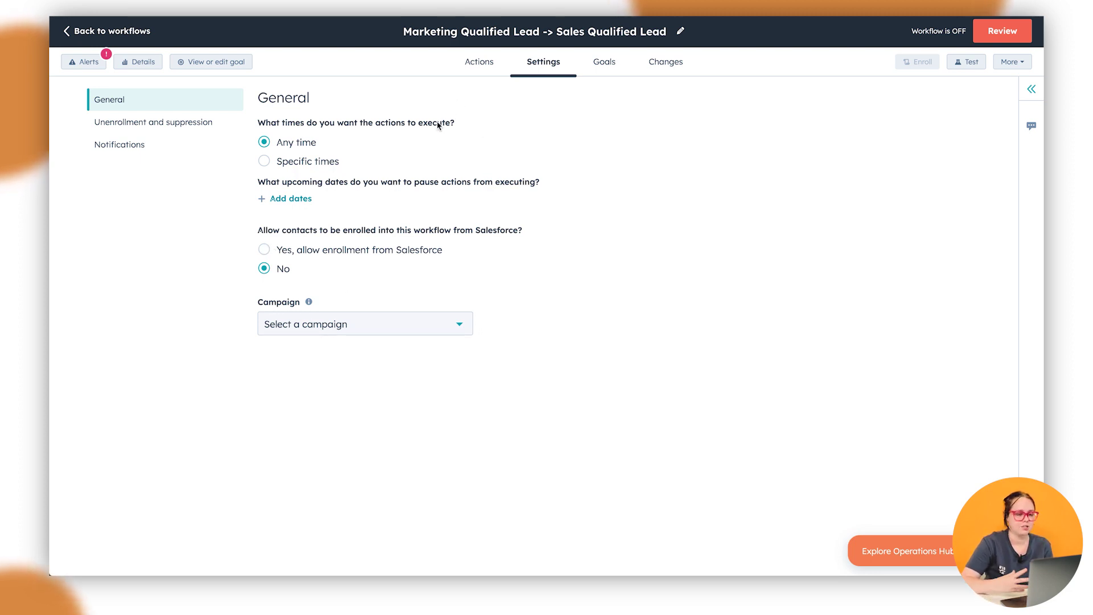
pyautogui.click(317, 166)
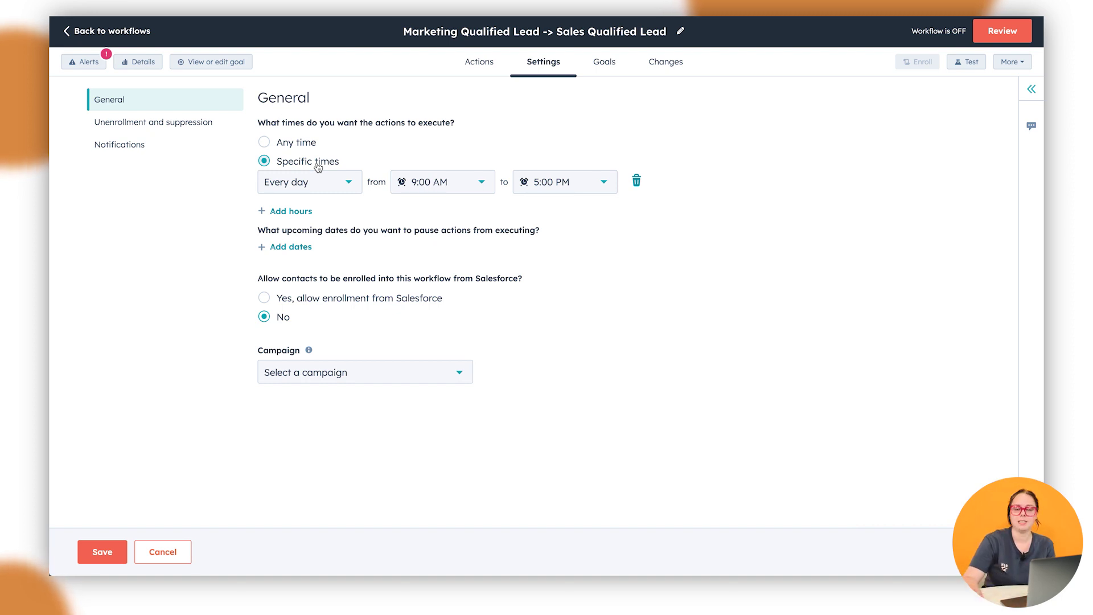
pyautogui.click(332, 182)
pyautogui.click(295, 144)
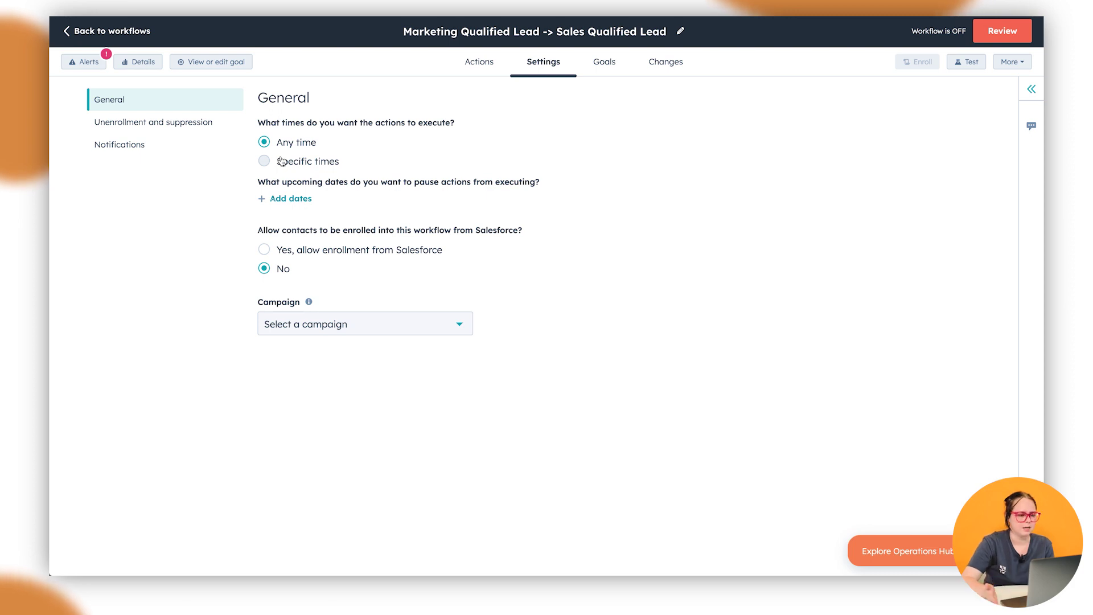
# Step: Browse the Campaign options, then move to Unenrollment and suppression settings
pyautogui.click(373, 325)
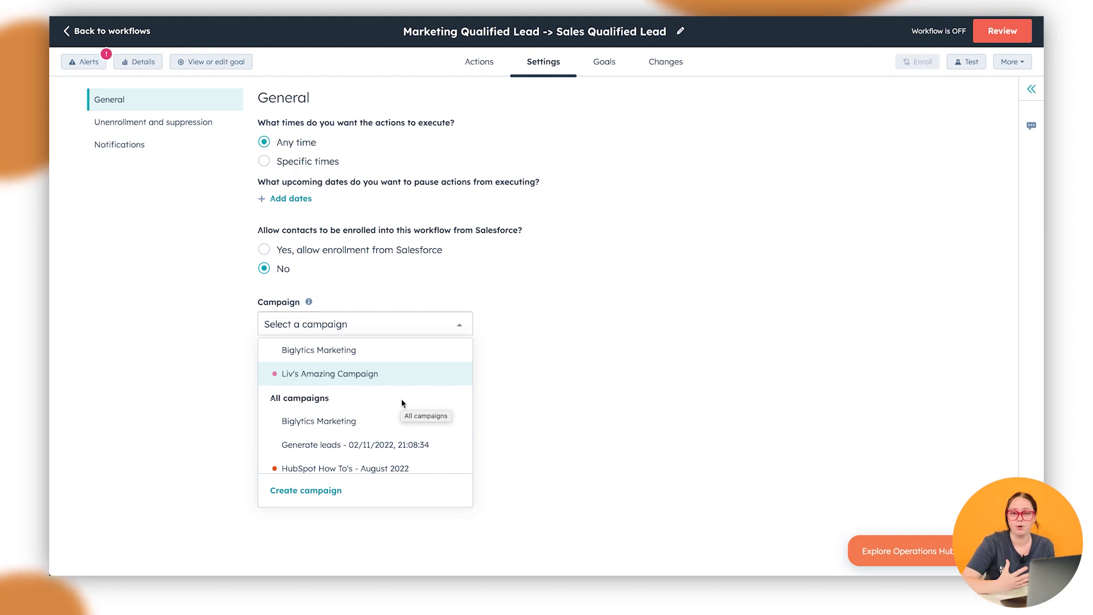
pyautogui.click(803, 259)
pyautogui.click(141, 128)
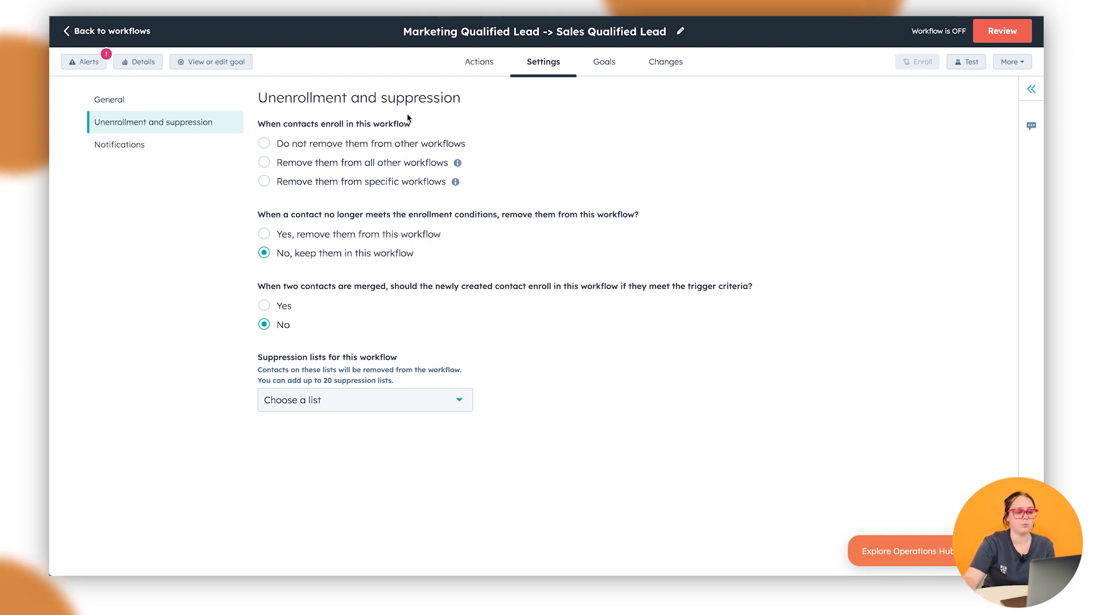
# Step: Review the Notifications settings, then view the Goals metrics at 0% conversion
pyautogui.click(143, 147)
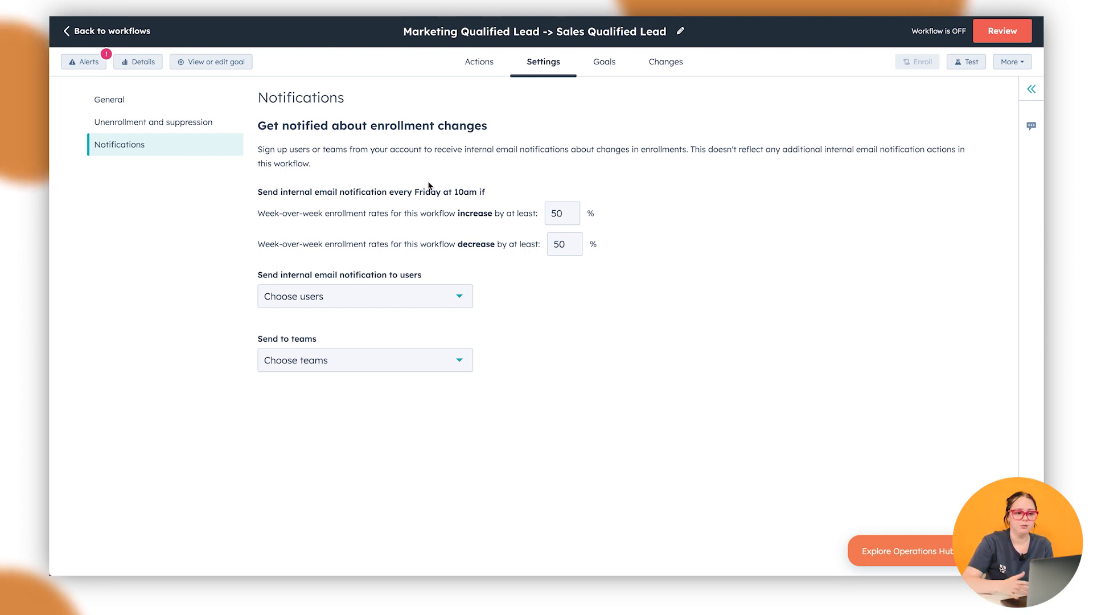
pyautogui.click(603, 63)
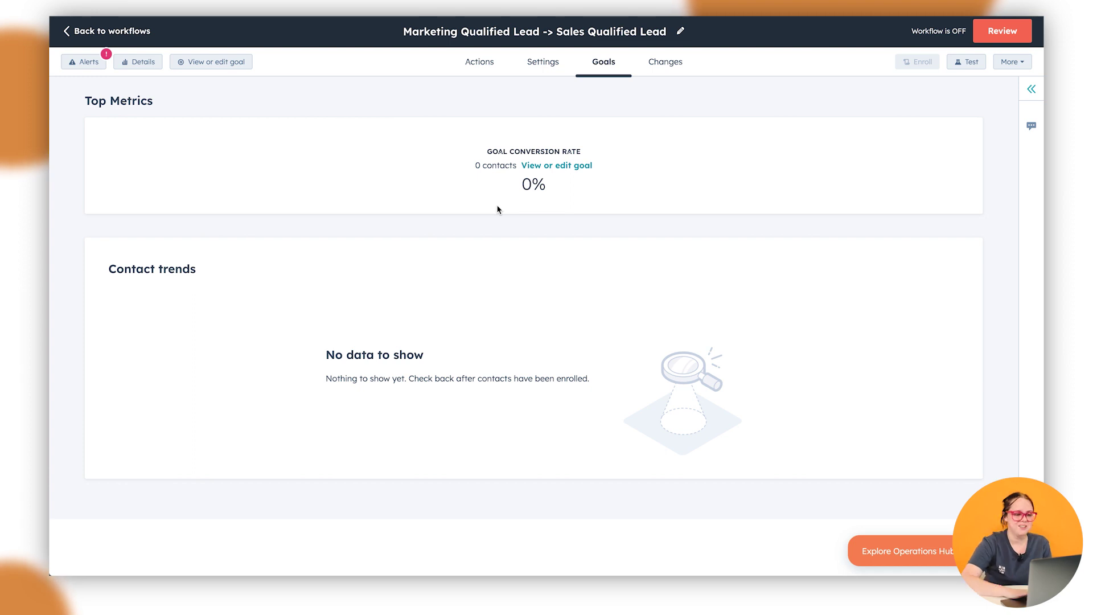
# Step: Select text on the Goals page, then view the workflow's Changes history table
pyautogui.moveTo(510, 189); pyautogui.dragTo(581, 190)
pyautogui.click(582, 189)
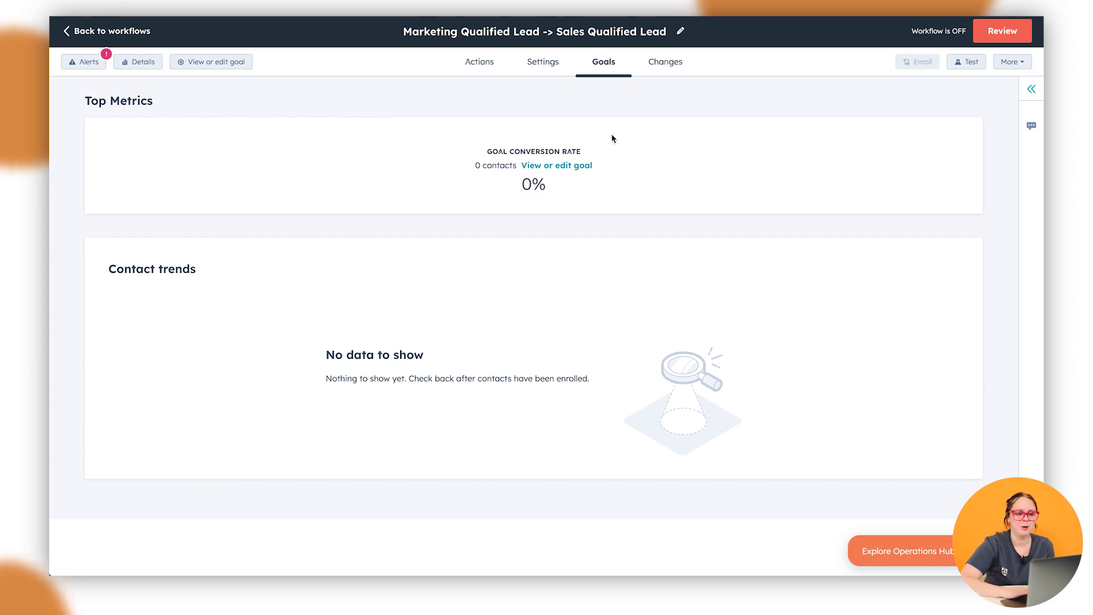
pyautogui.click(668, 60)
pyautogui.moveTo(533, 311)
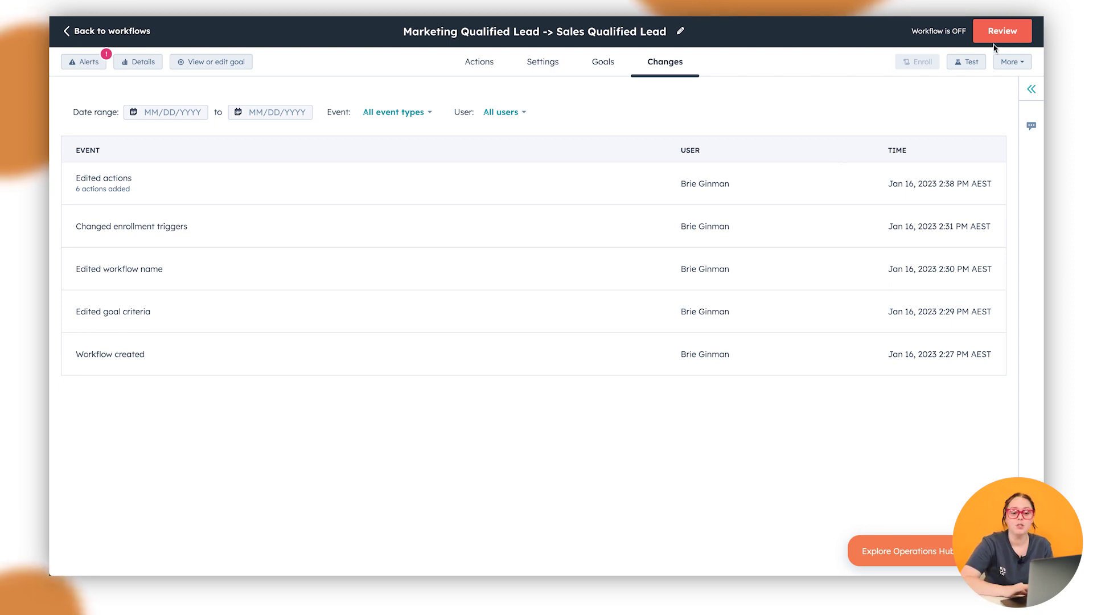
# Step: Open the Test panel, browse the preview contacts without selecting one, and close the panel
pyautogui.click(973, 63)
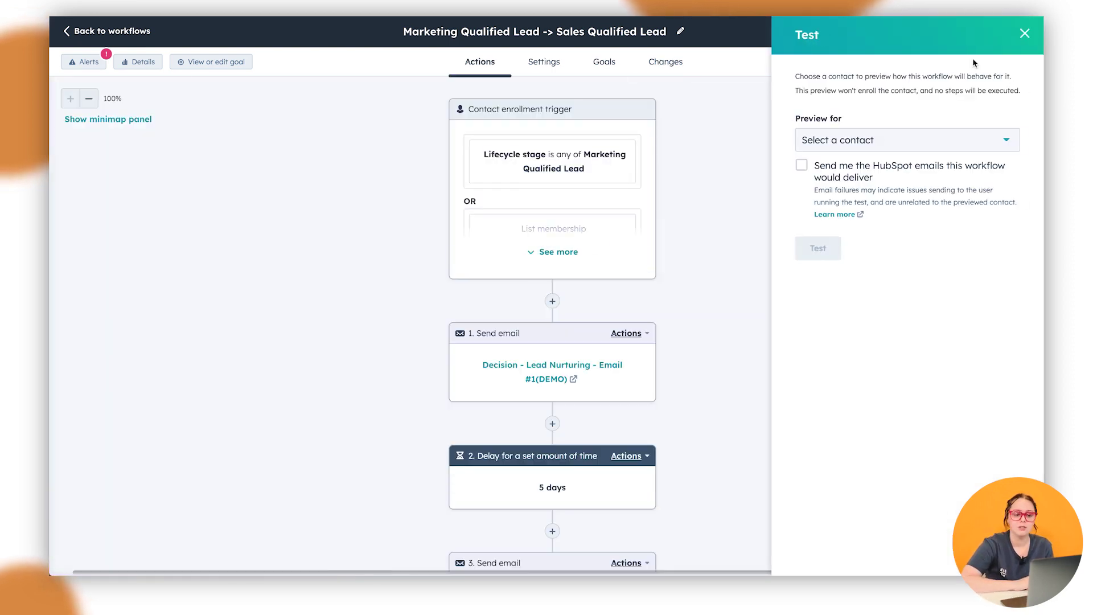
pyautogui.click(918, 142)
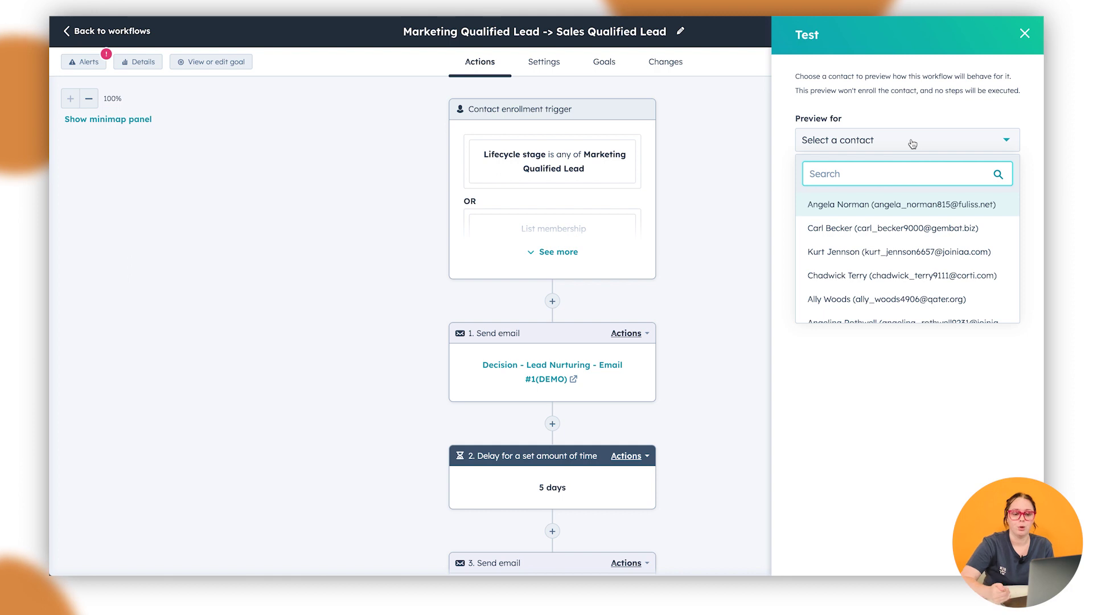
pyautogui.scroll(-3, 891, 256)
pyautogui.click(868, 147)
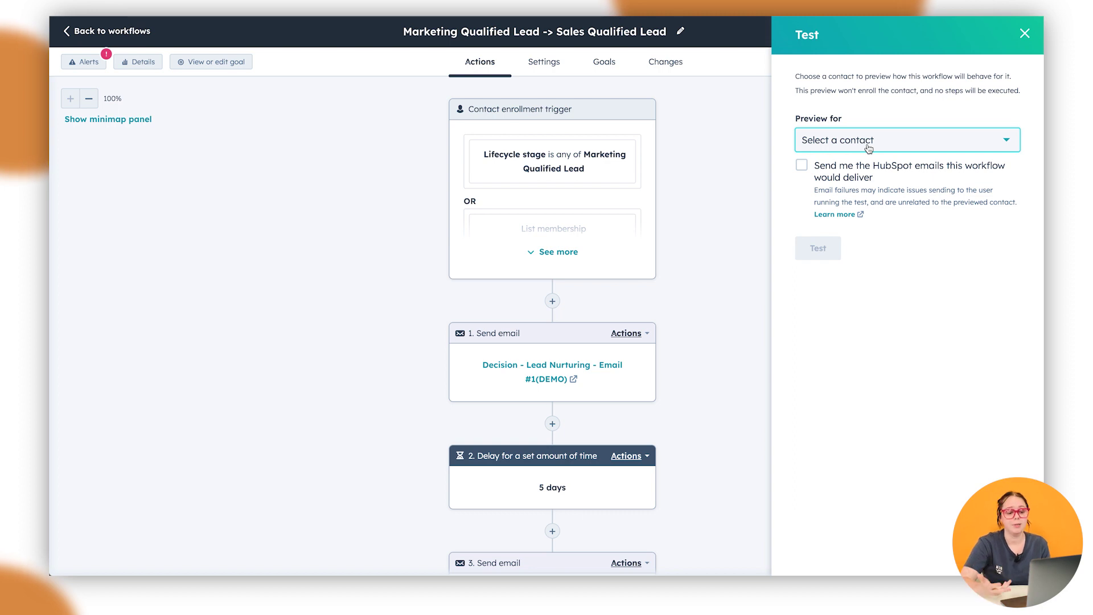
pyautogui.click(1023, 35)
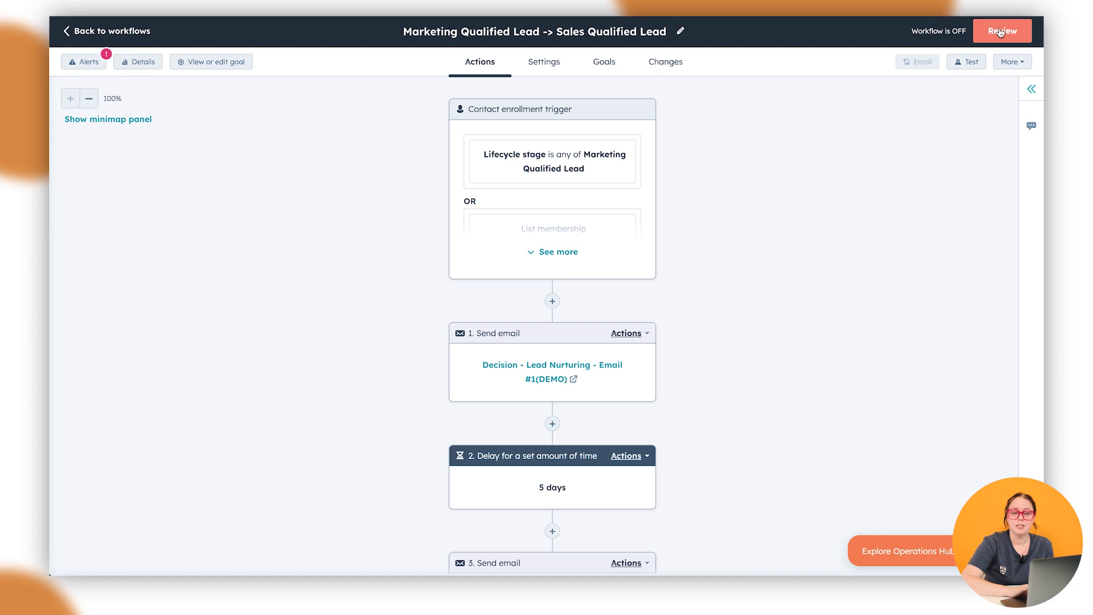
# Step: Check the list of issues that must be fixed before the workflow can be published
pyautogui.click(1001, 32)
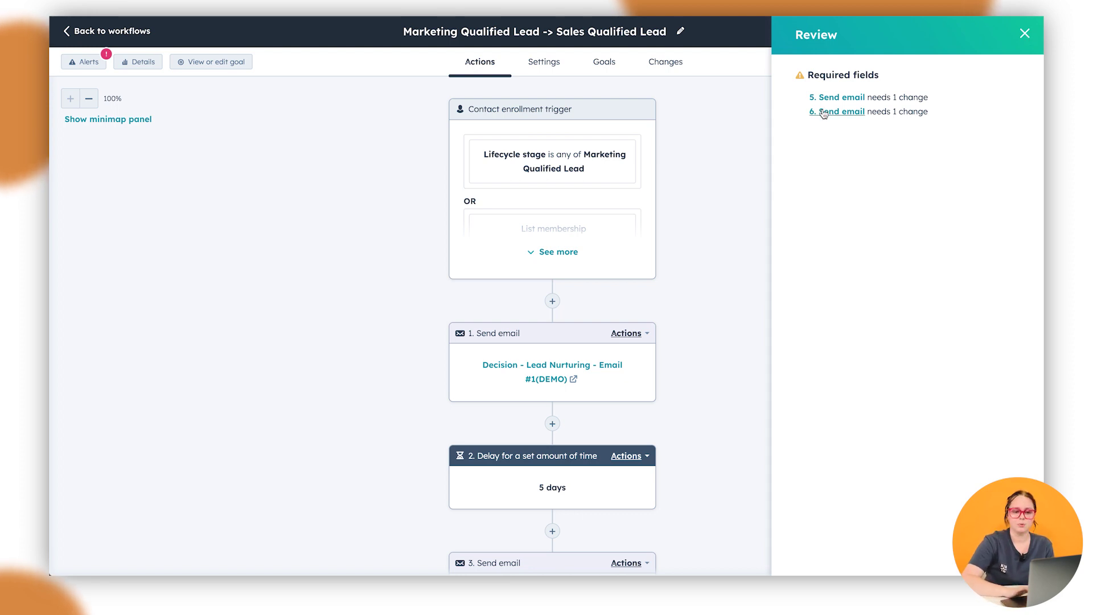
pyautogui.click(1025, 33)
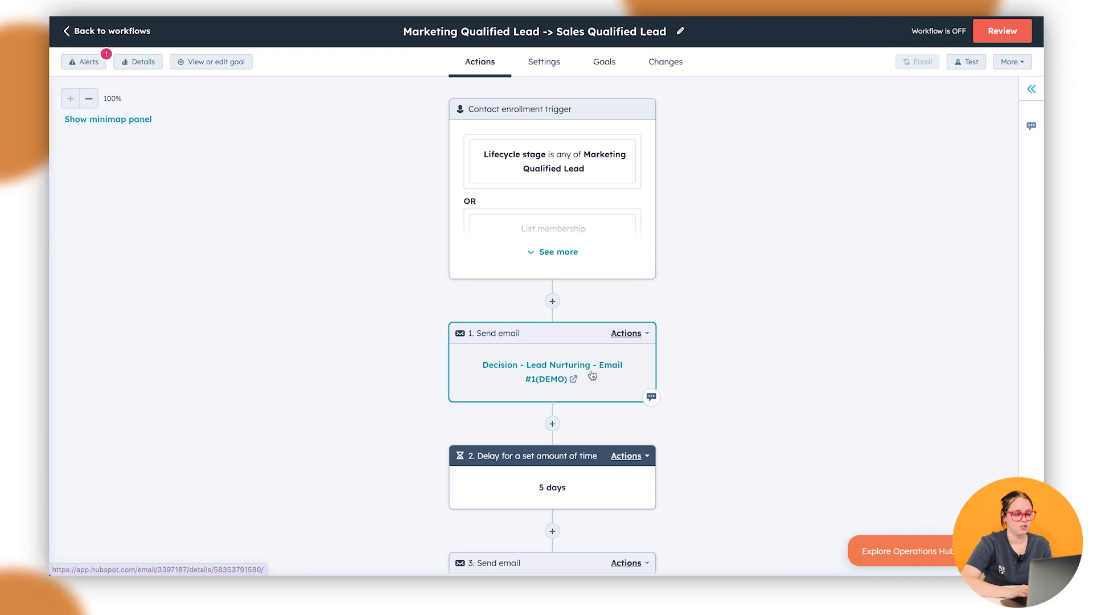
pyautogui.scroll(-2, 592, 374)
pyautogui.scroll(-4, 593, 373)
pyautogui.scroll(-1, 592, 374)
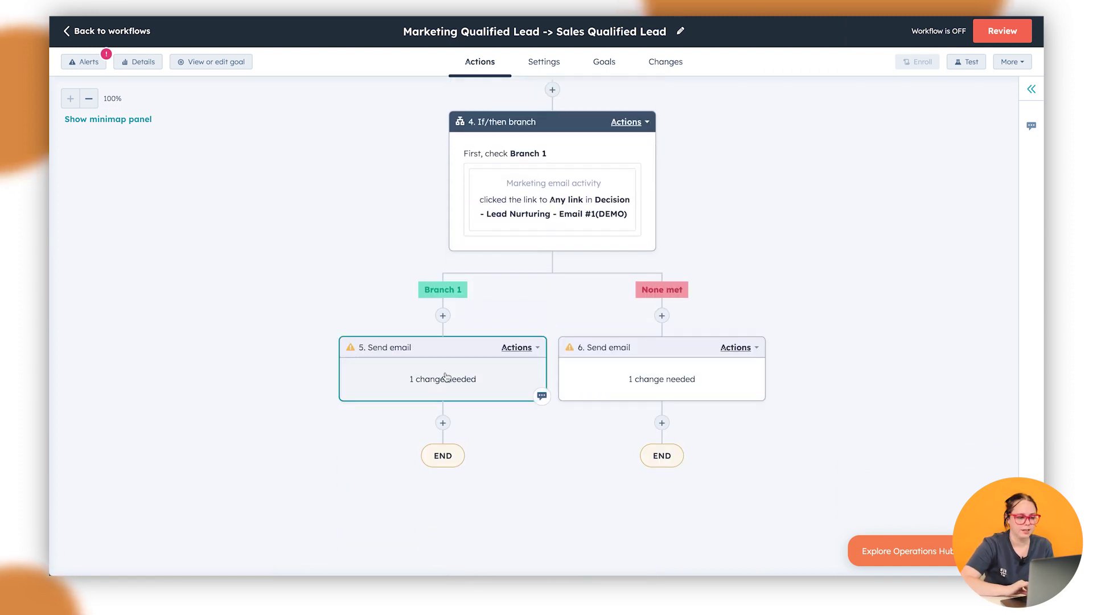
# Step: Set the first branch's step 5 to send Thank you - Support - Email #1 and save it
pyautogui.click(445, 377)
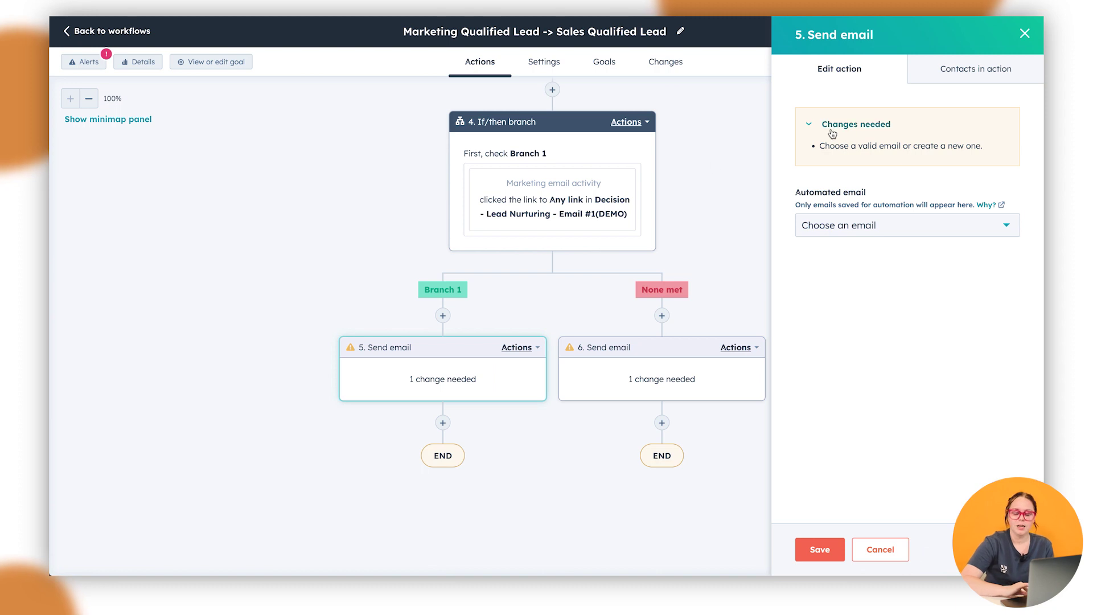
pyautogui.moveTo(844, 146); pyautogui.dragTo(962, 147)
pyautogui.click(963, 147)
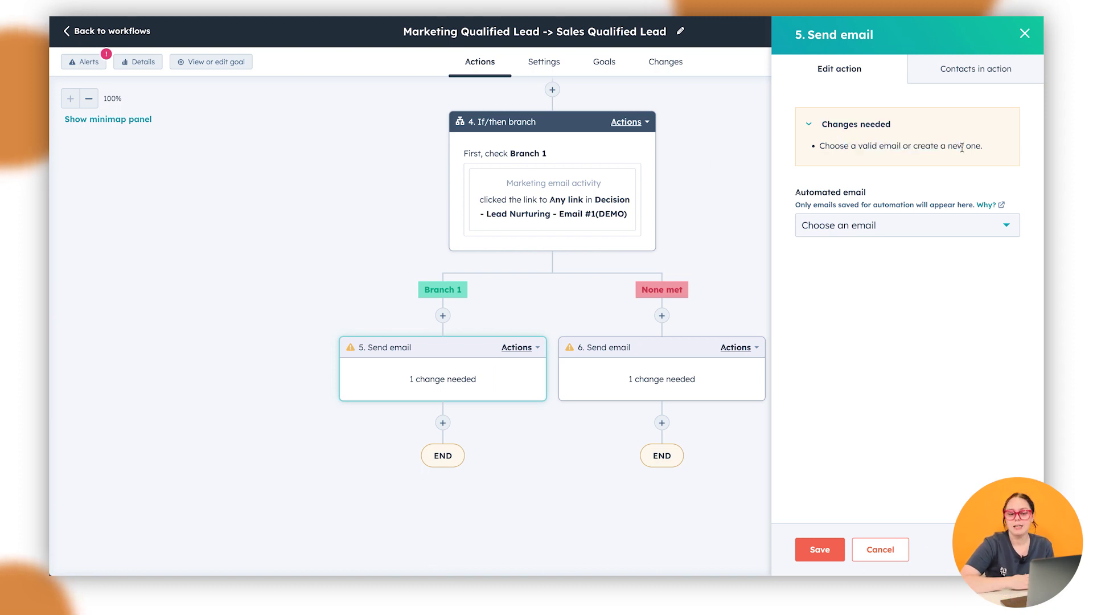
pyautogui.click(880, 231)
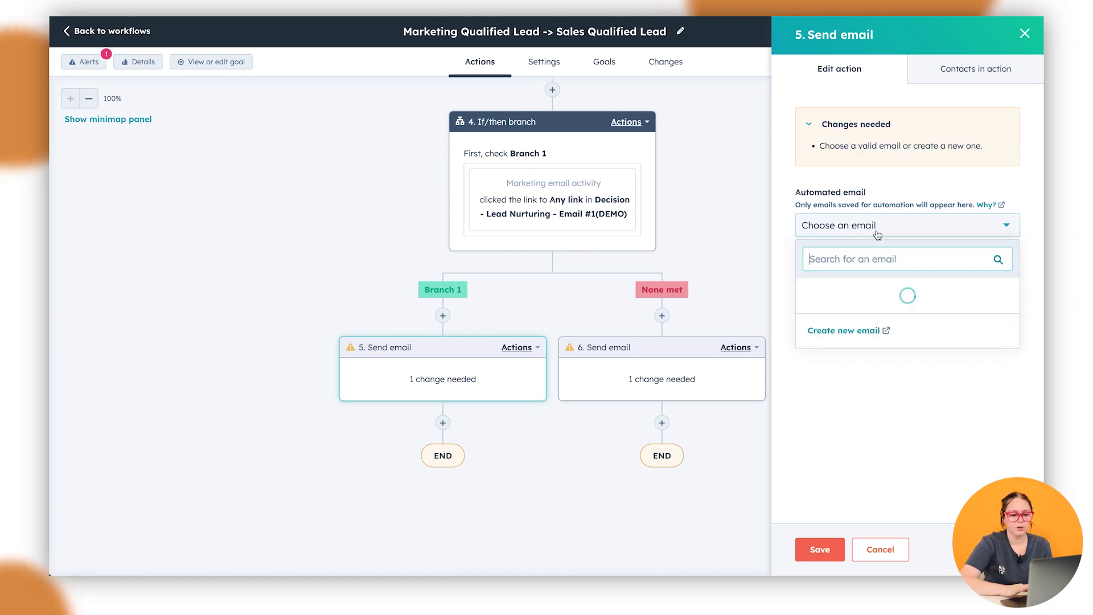
pyautogui.click(871, 298)
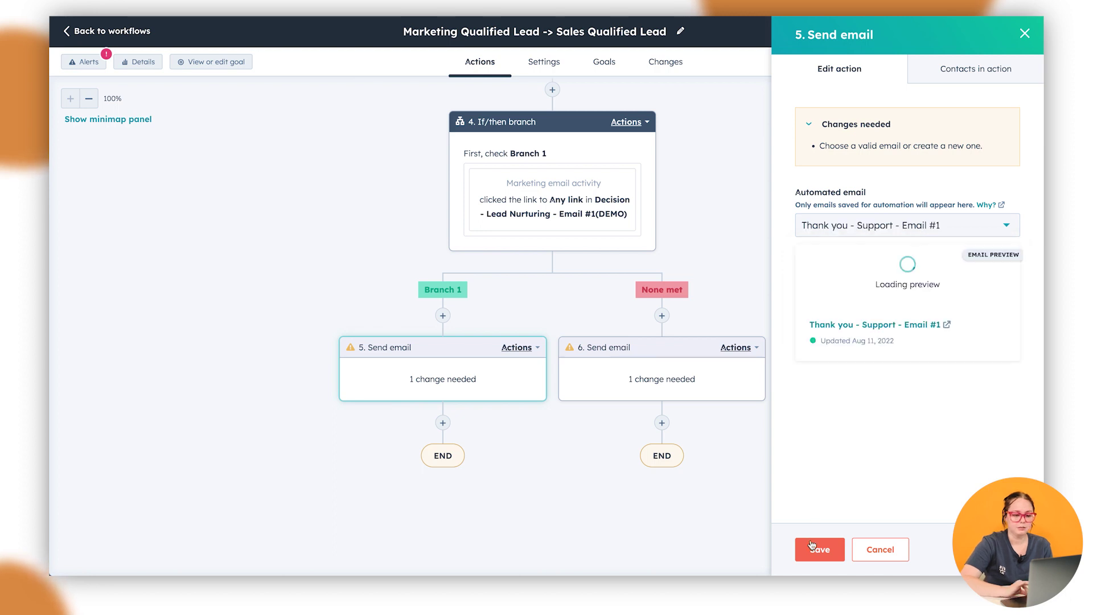
pyautogui.click(709, 398)
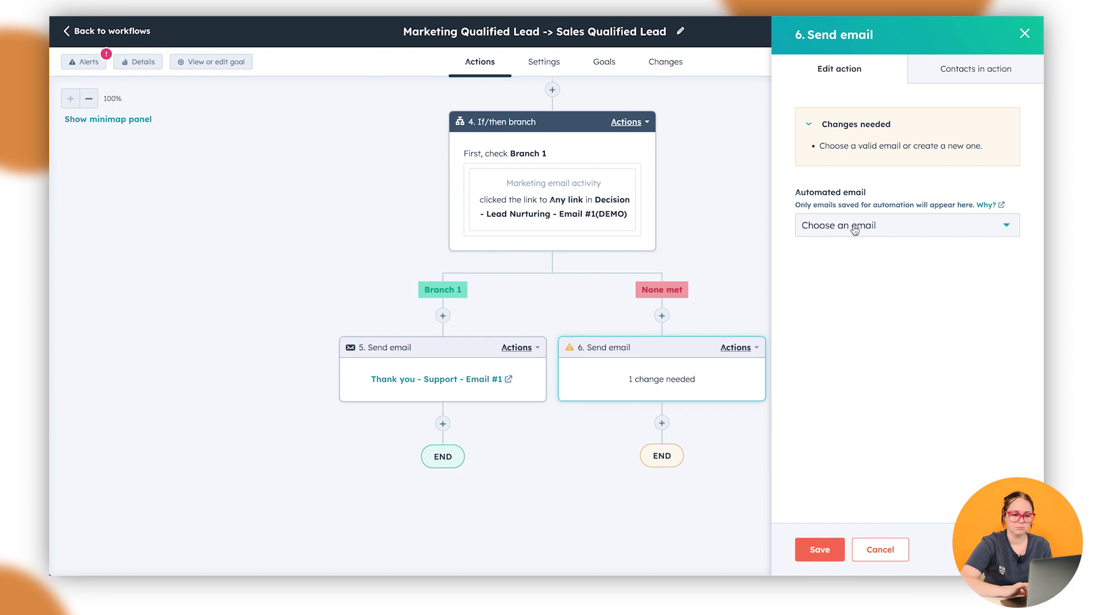
# Step: Set the second branch's step 6 to send Thank you - Support - Email #1 and save it
pyautogui.click(853, 228)
pyautogui.click(852, 294)
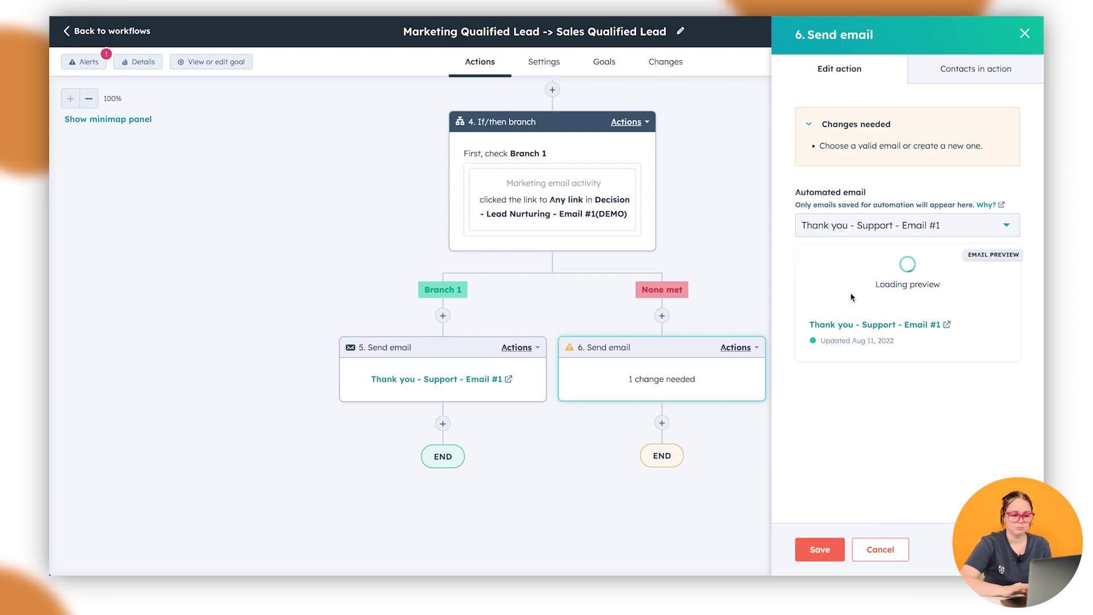
pyautogui.click(815, 549)
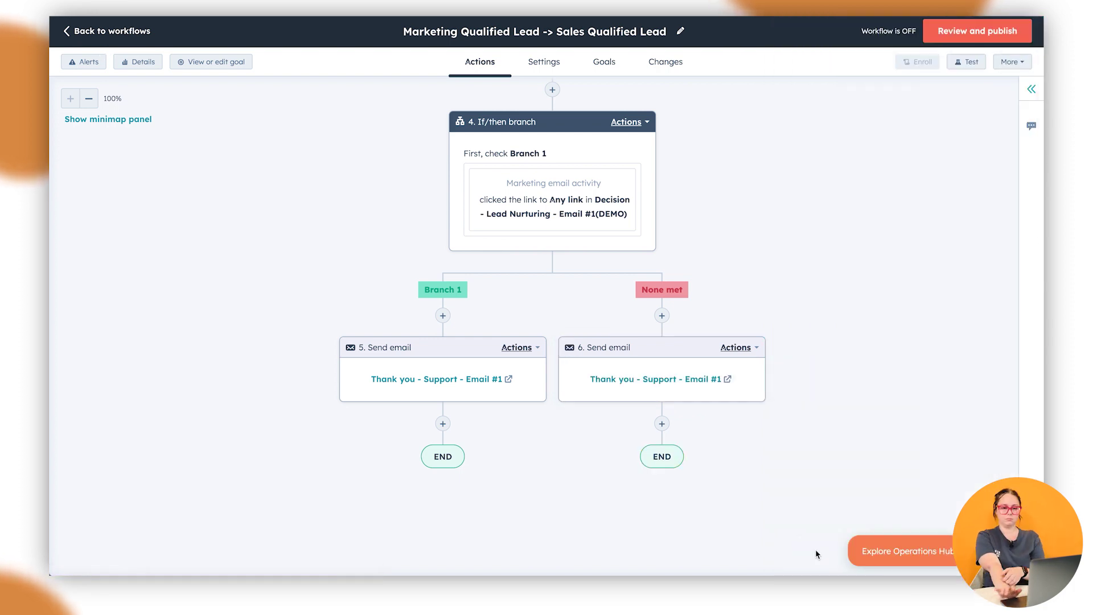
# Step: Bring up the review page listing 9,851 existing contacts, connections and unenrollment details
pyautogui.click(955, 38)
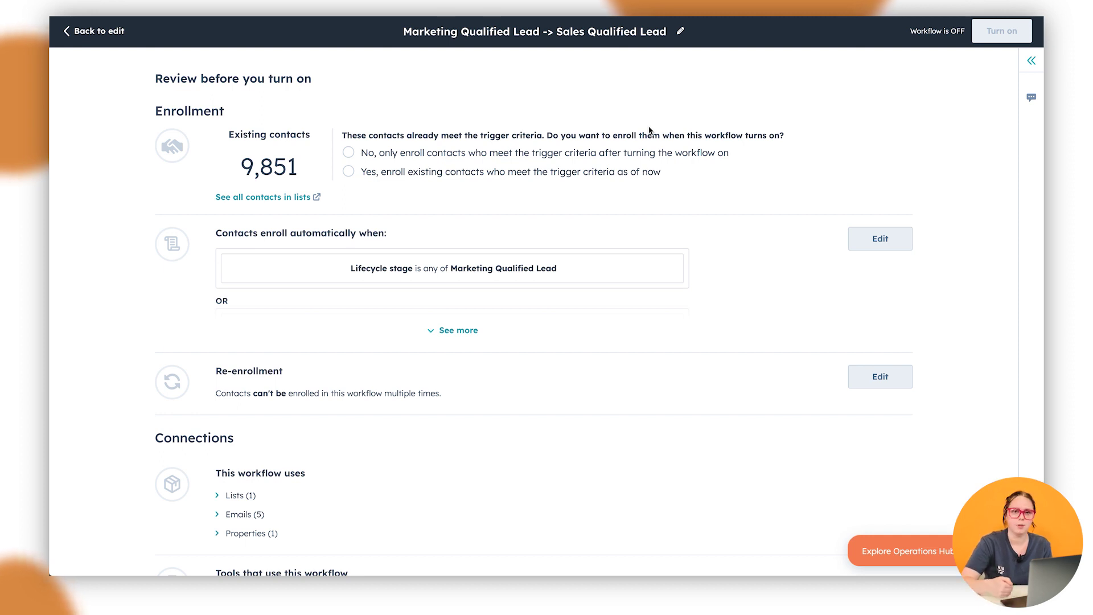
pyautogui.scroll(-3, 649, 130)
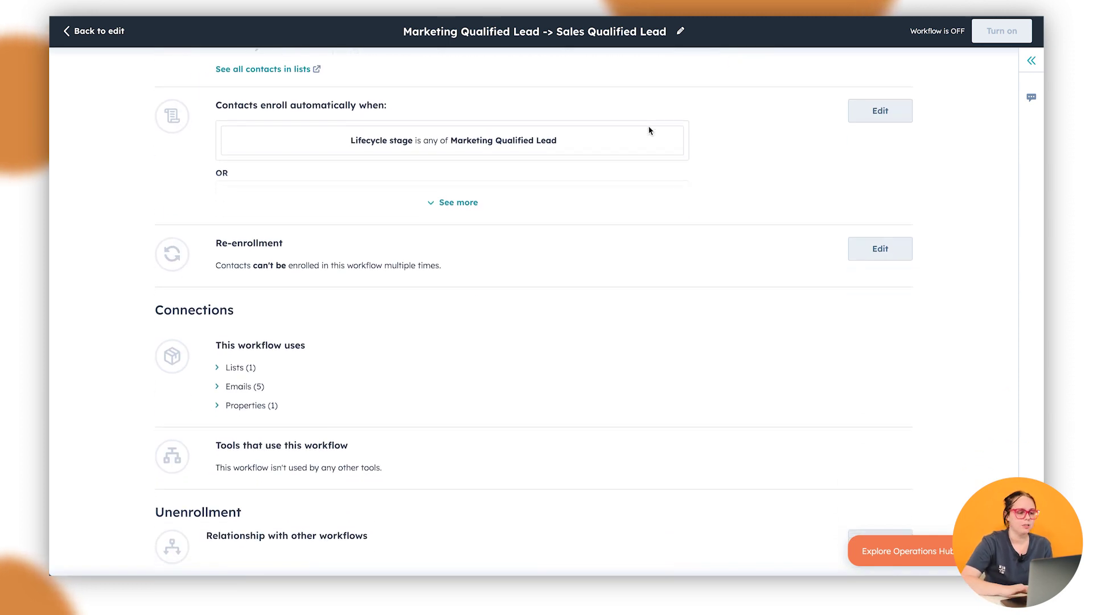
pyautogui.scroll(-1, 650, 130)
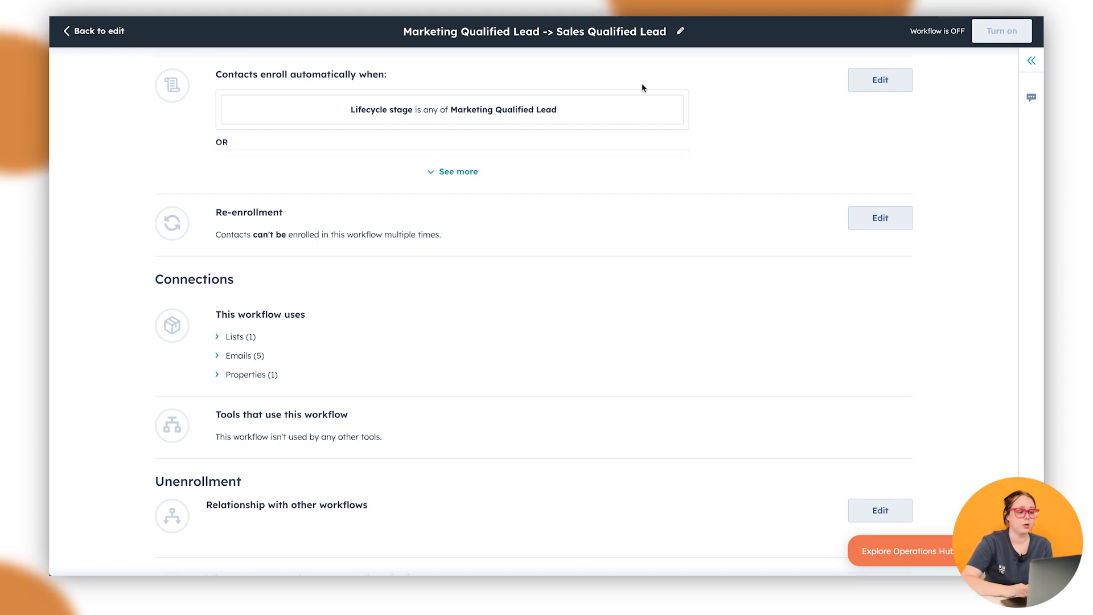
pyautogui.scroll(-2, 642, 87)
pyautogui.scroll(-1, 643, 88)
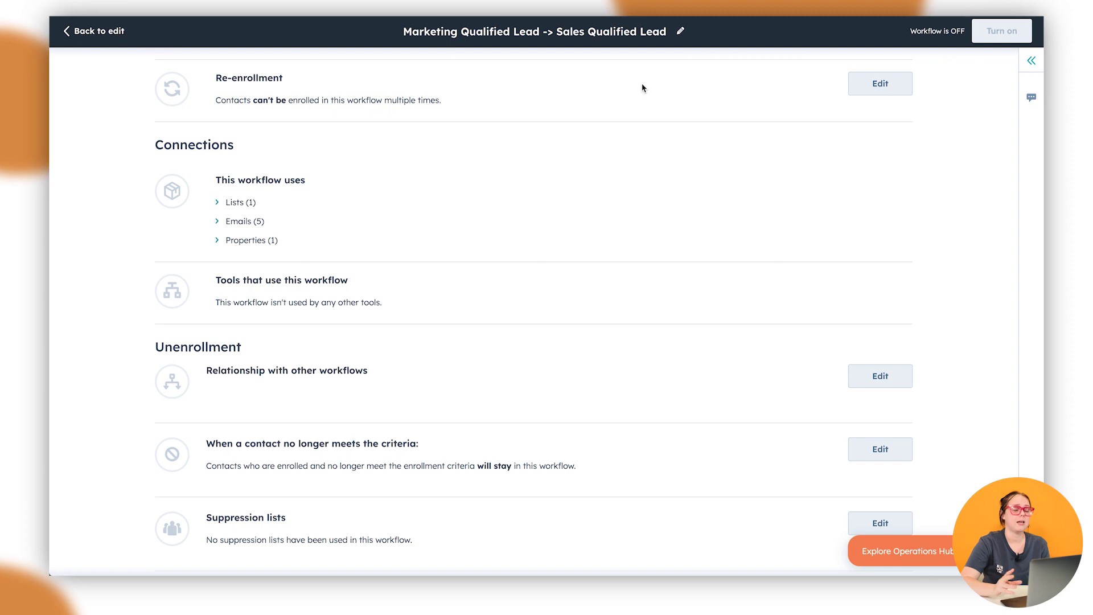
pyautogui.scroll(-2, 641, 85)
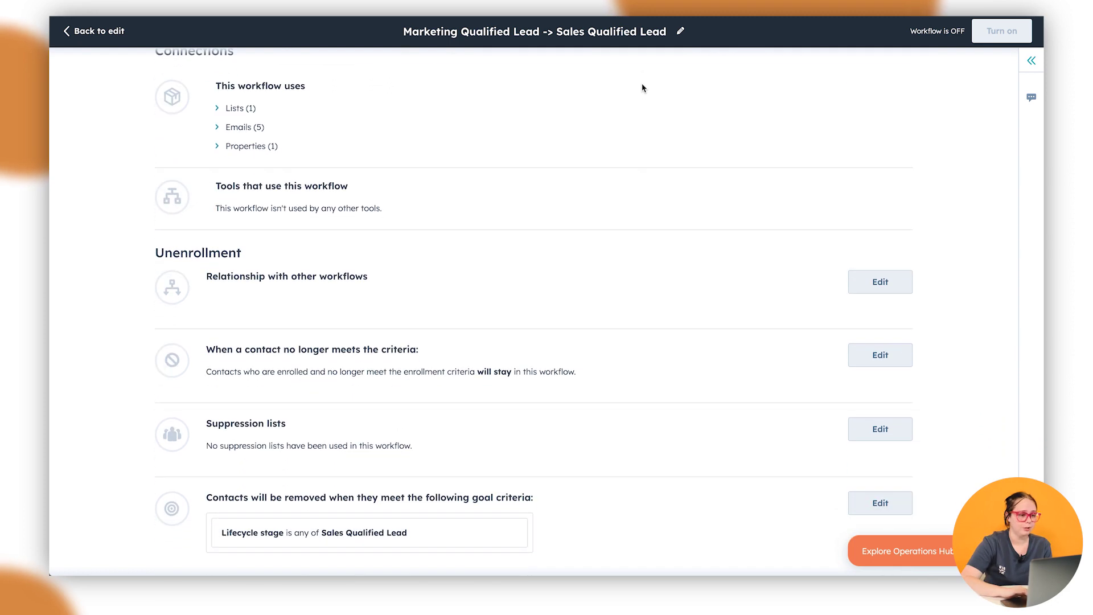
pyautogui.scroll(-1, 601, 189)
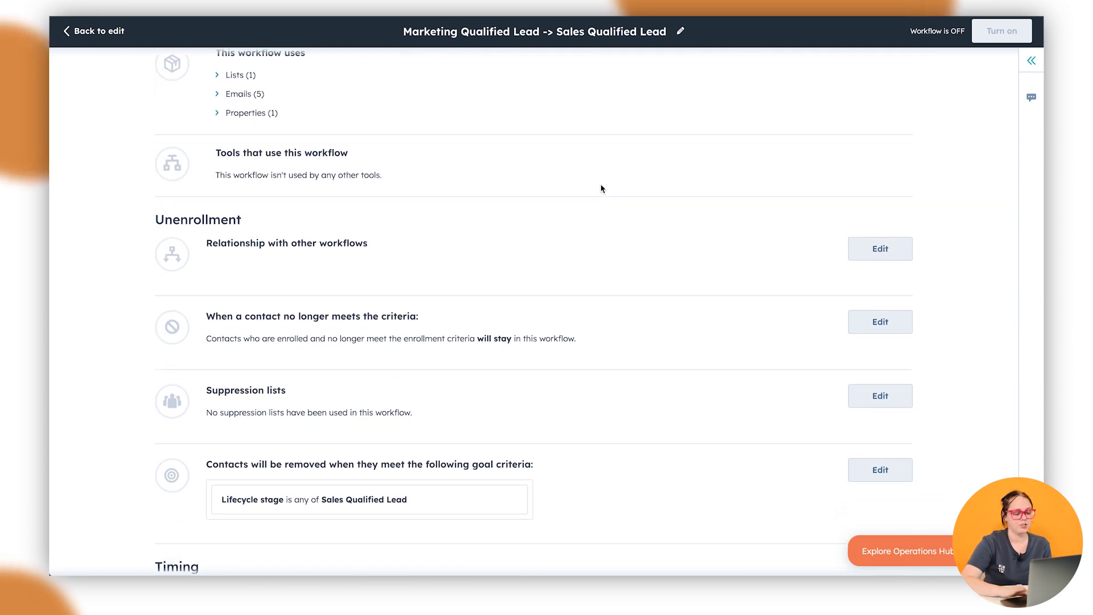
pyautogui.scroll(3, 602, 189)
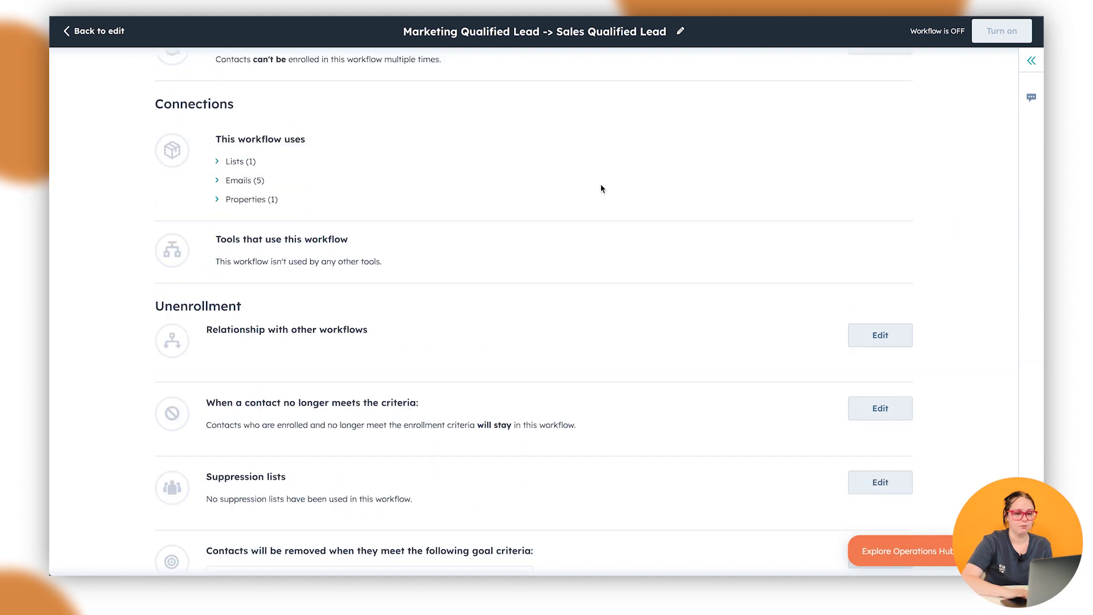
pyautogui.scroll(7, 601, 189)
# Step: Choose to enroll only contacts meeting the trigger after the workflow is turned on
pyautogui.click(434, 153)
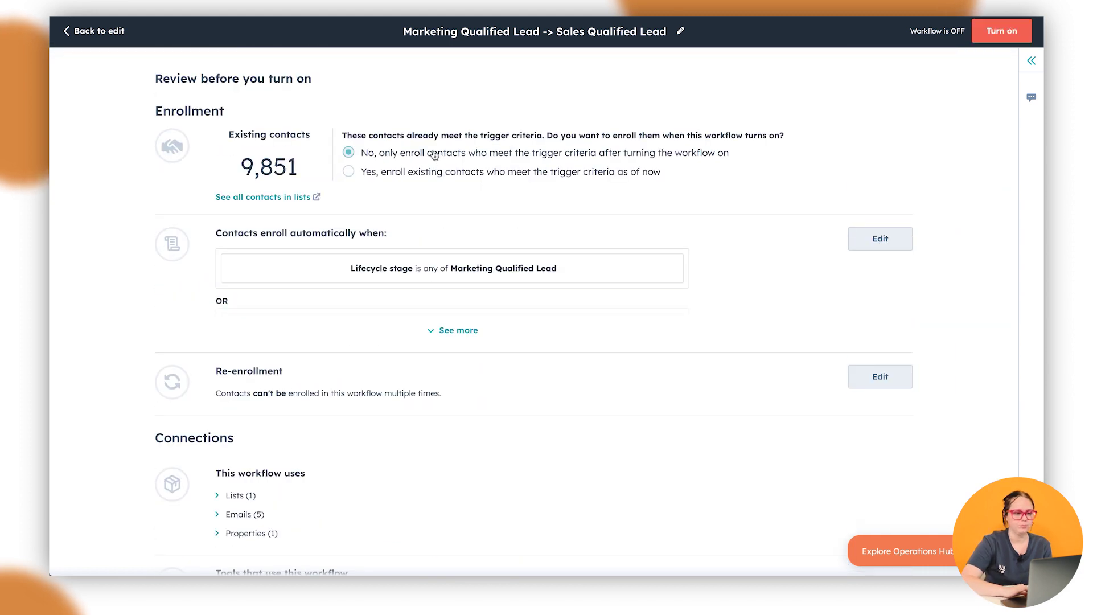